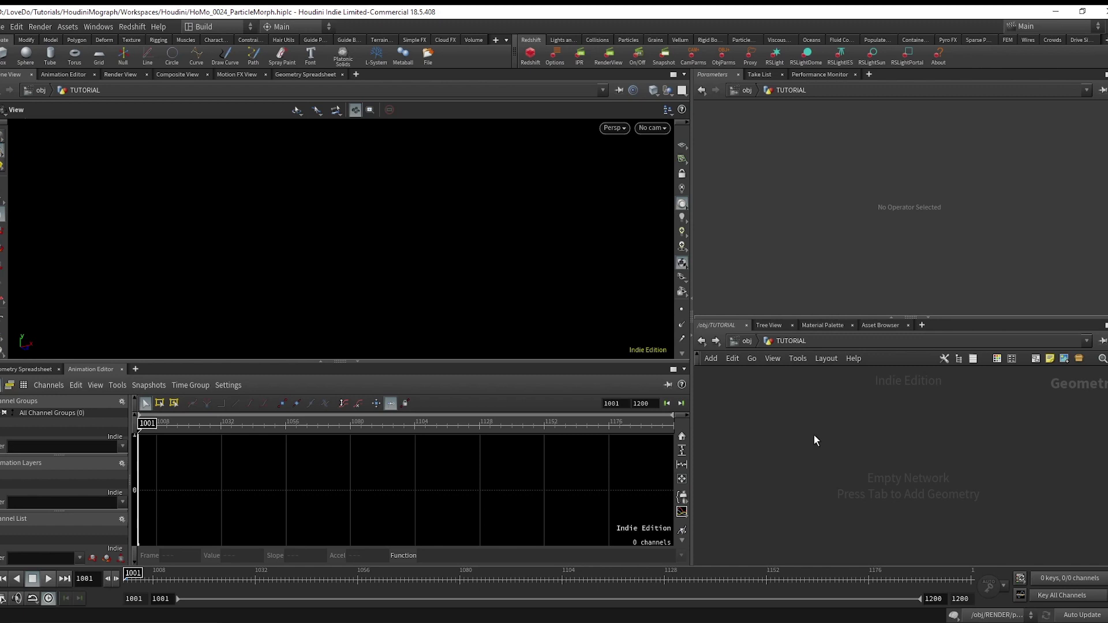
# Step: Add Pig Head and Rubber Toy test geometry nodes side by side in the network
pyautogui.press('Tab')
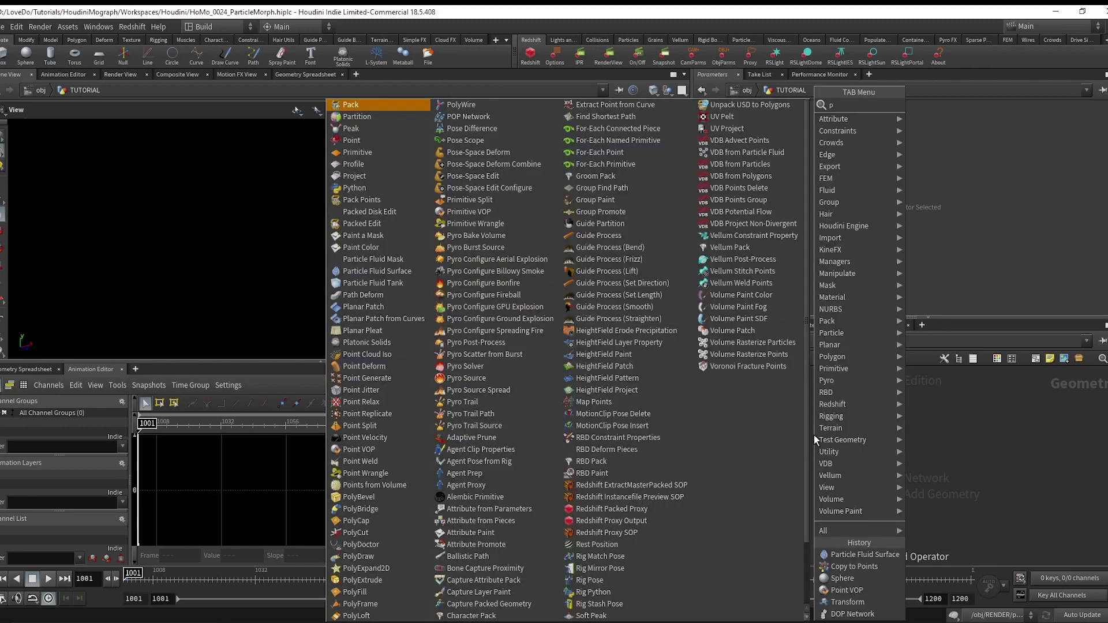
pyautogui.write('geo')
pyautogui.press('Return')
pyautogui.click(814, 436)
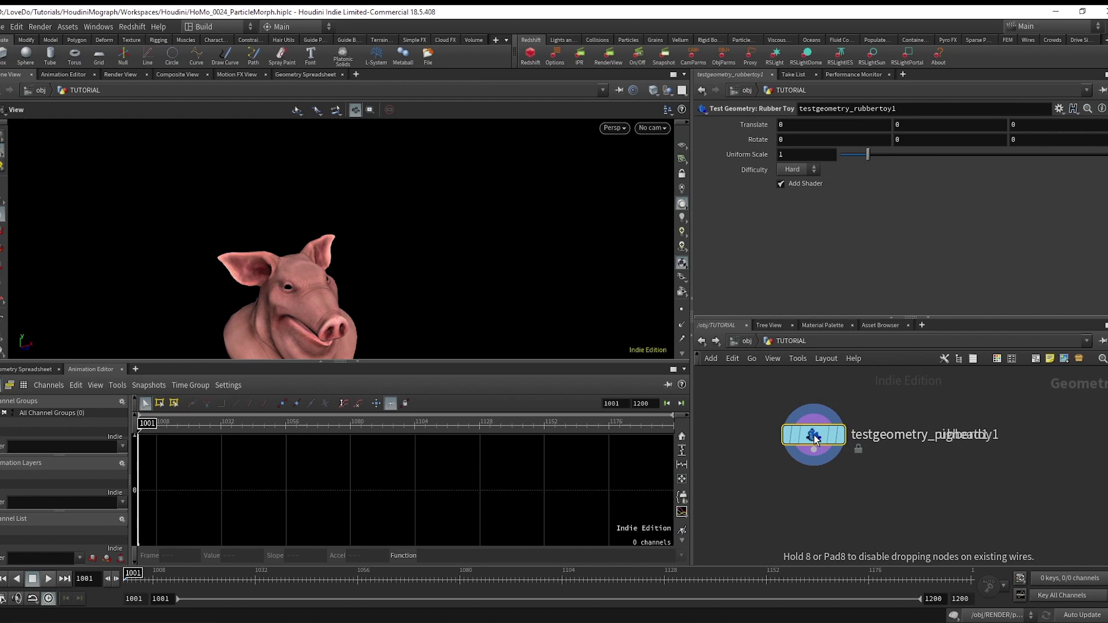
pyautogui.click(961, 436)
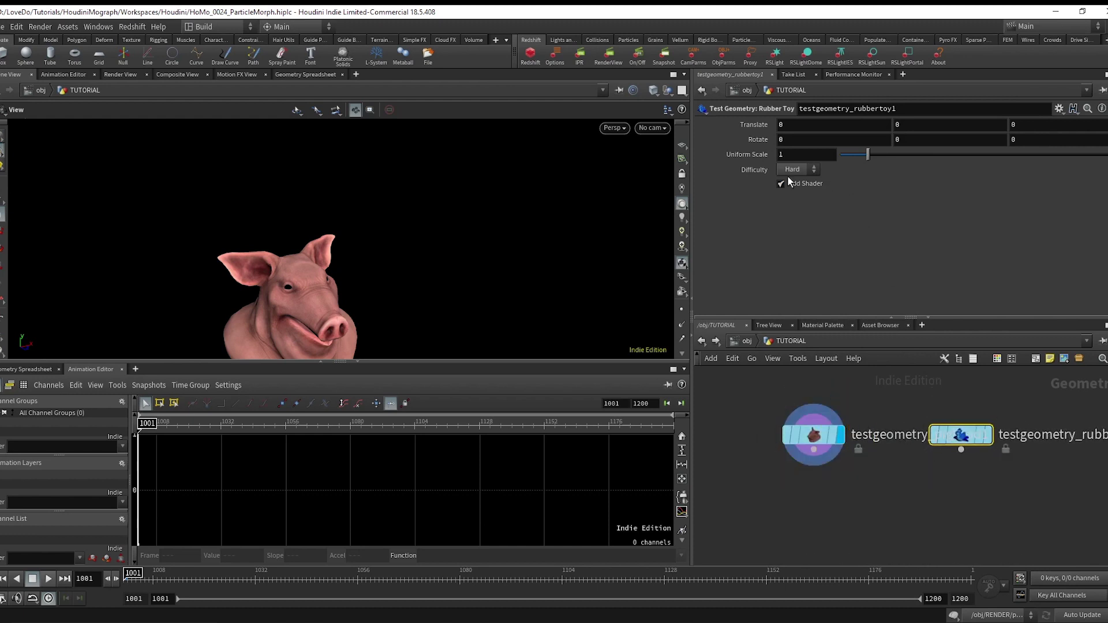
# Step: Turn off Add Shader on the pig head and raise it to Translate Y 0.9
pyautogui.click(829, 438)
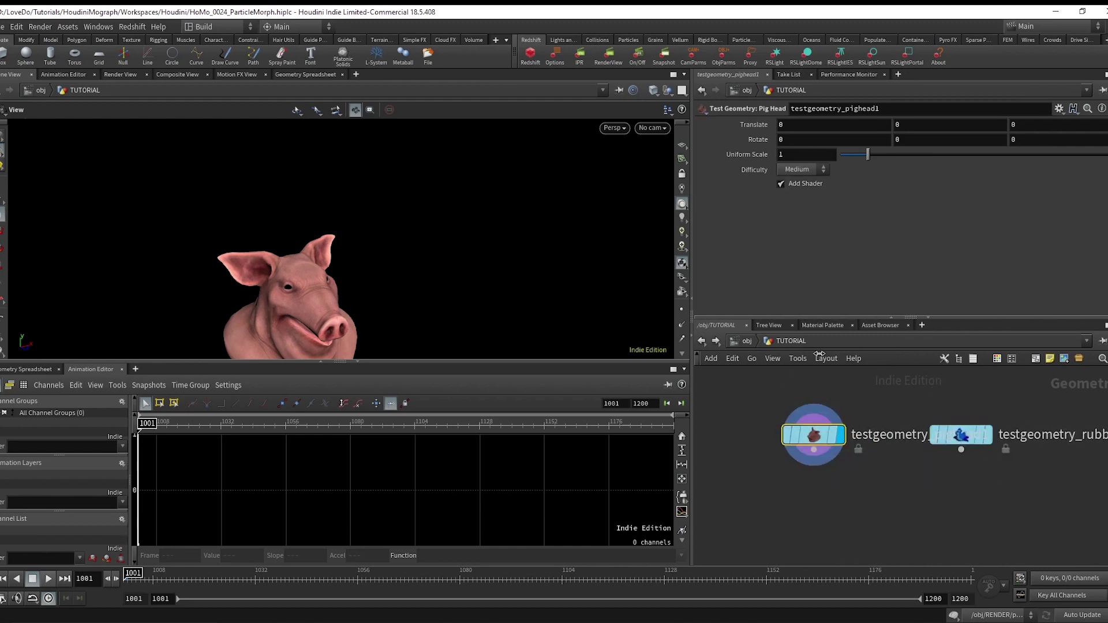
pyautogui.click(782, 183)
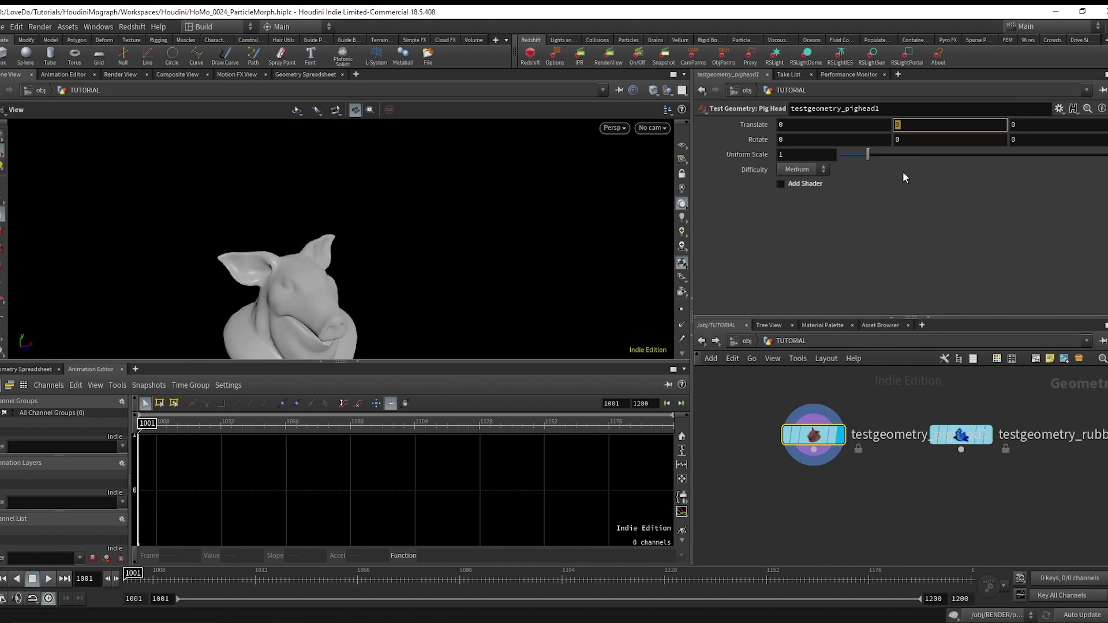
pyautogui.write('.9')
pyautogui.press('Return')
# Step: Display the rubber toy in the viewport and start editing its uniform scale
pyautogui.moveTo(944, 436)
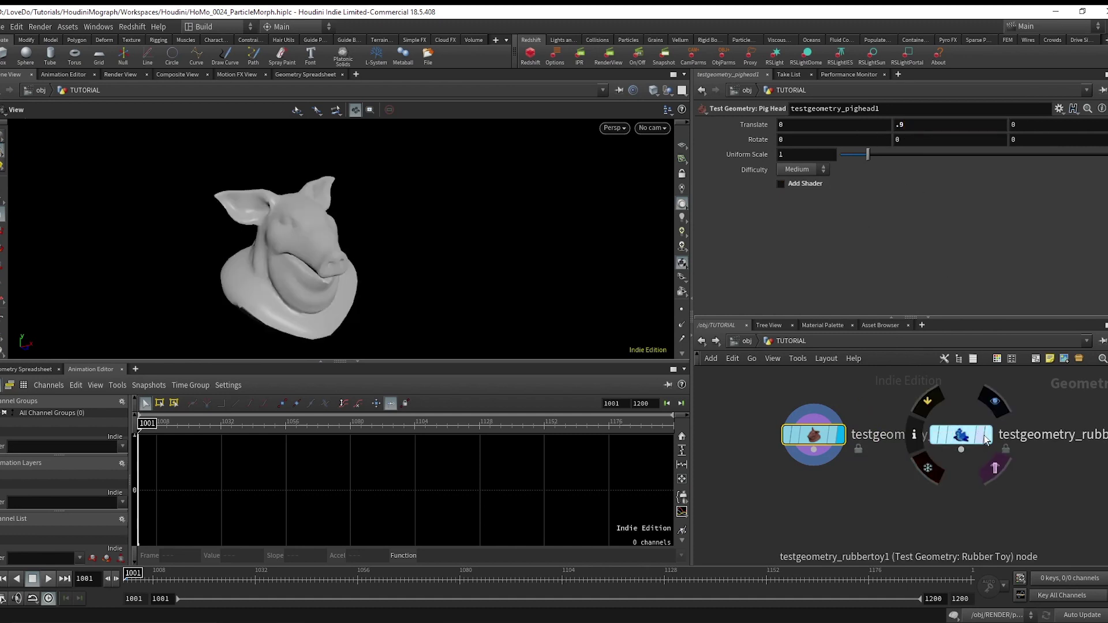
pyautogui.click(984, 440)
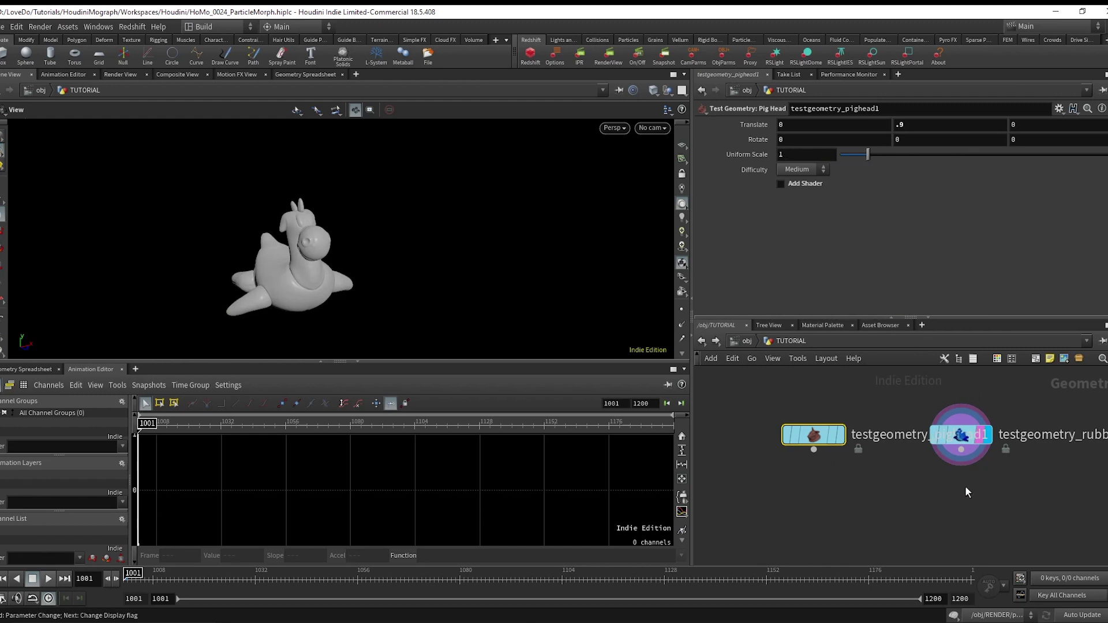
pyautogui.click(963, 441)
pyautogui.click(799, 155)
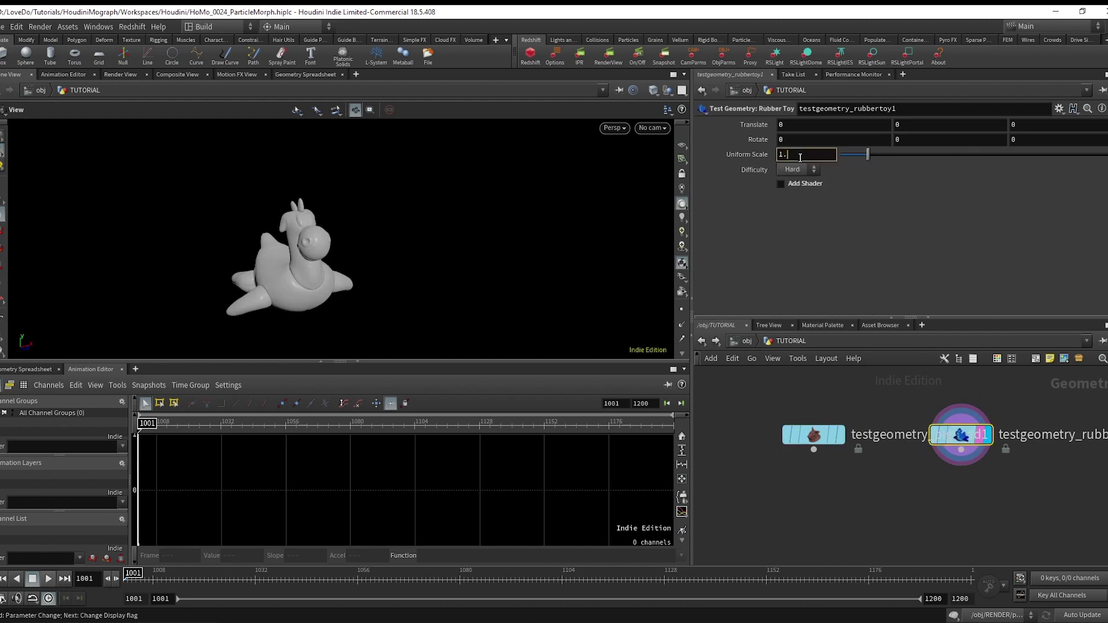
# Step: Enlarge the rubber toy, then scatter 10000 points over the pig head with Force Total Count
pyautogui.press('Return')
pyautogui.click(814, 450)
pyautogui.press('Tab')
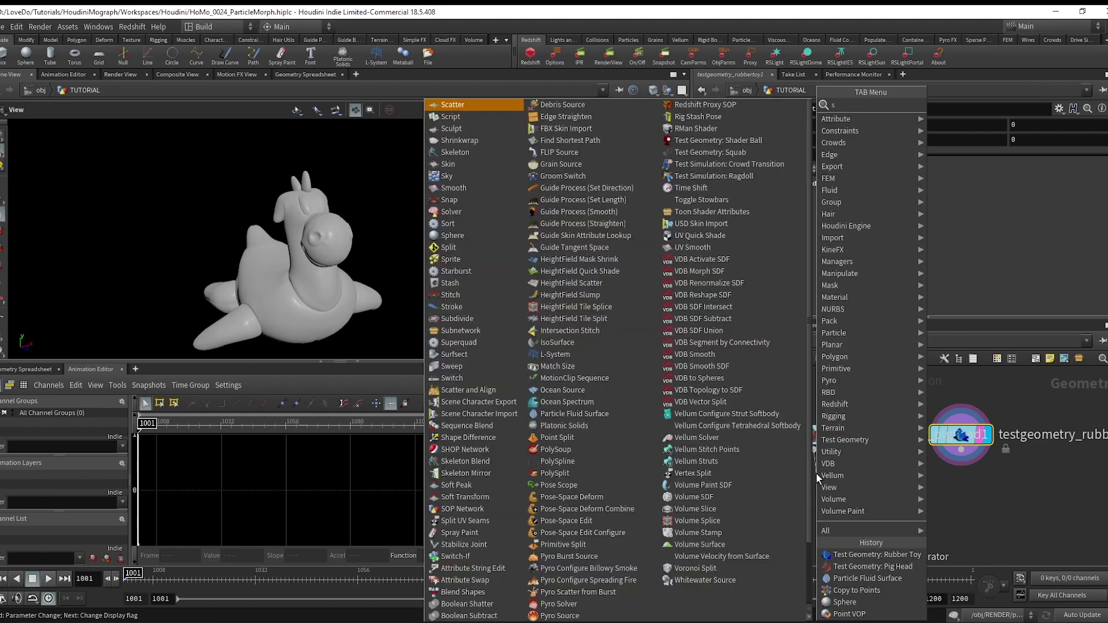
pyautogui.write('sca')
pyautogui.press('Return')
pyautogui.click(816, 496)
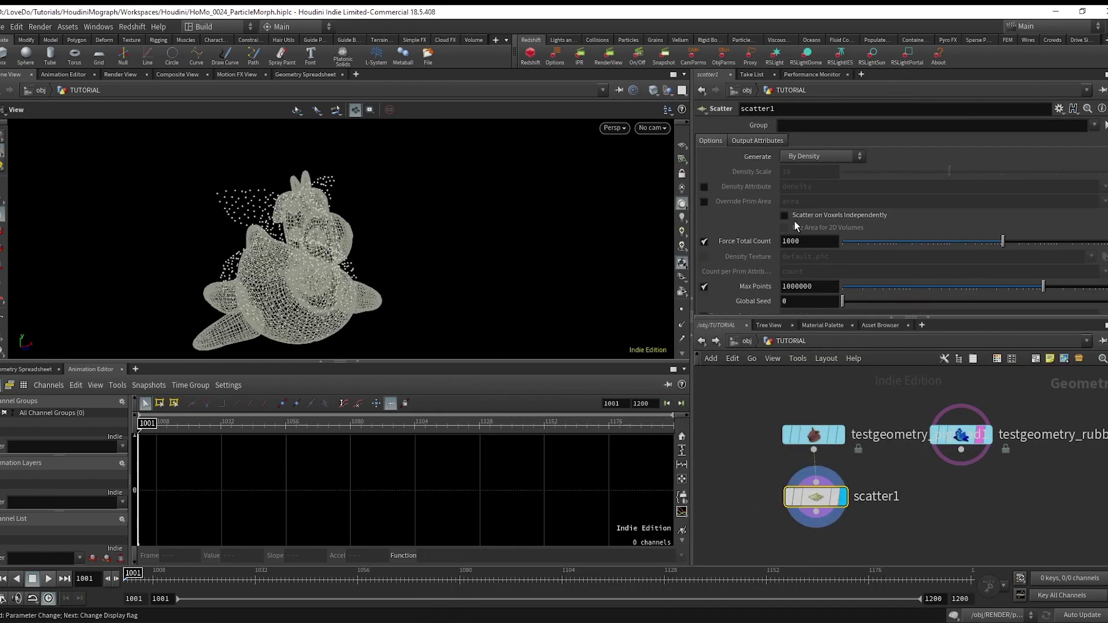
pyautogui.click(811, 247)
pyautogui.write('0')
pyautogui.press('Return')
# Step: Make a linked reference copy of scatter1 and wire the rubber toy into it as scatter2
pyautogui.click(979, 435)
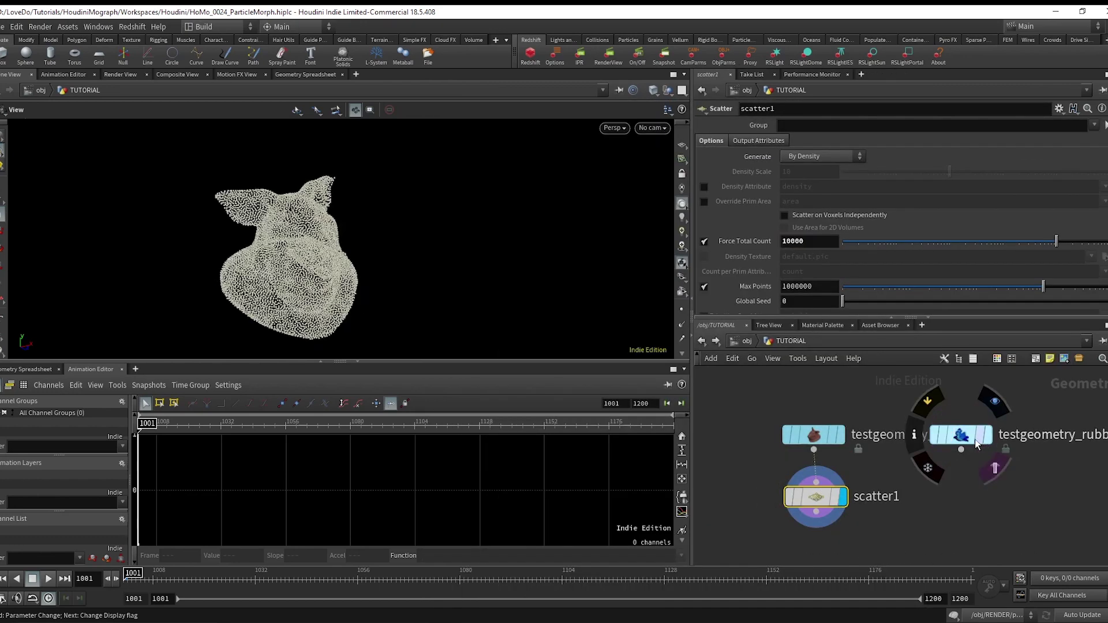
pyautogui.scroll(-2, 907, 519)
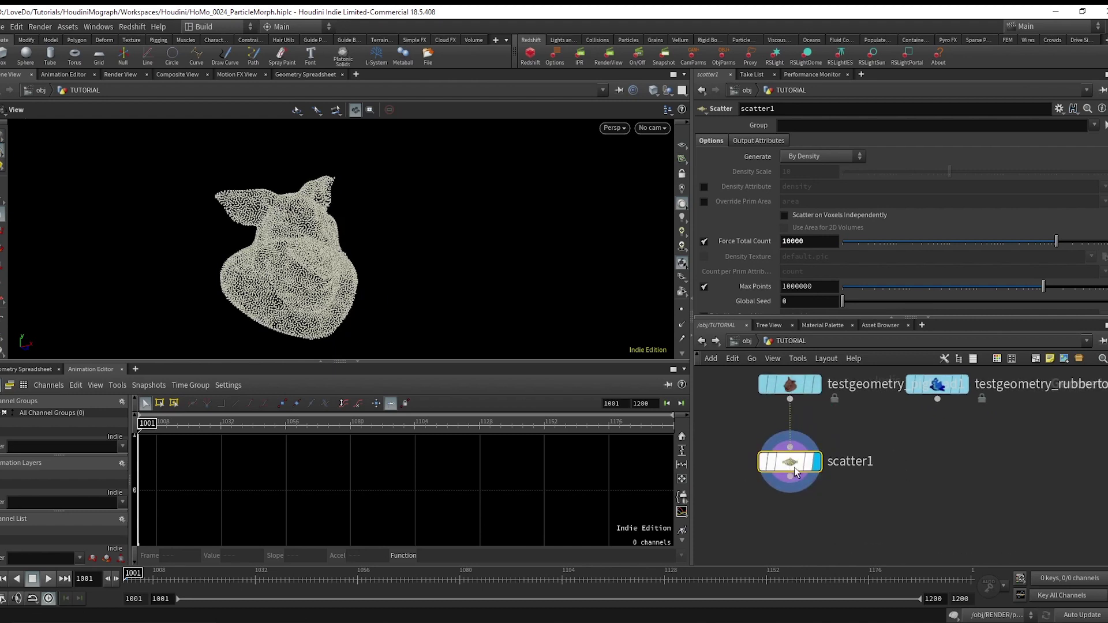
pyautogui.moveTo(905, 414); pyautogui.dragTo(963, 416)
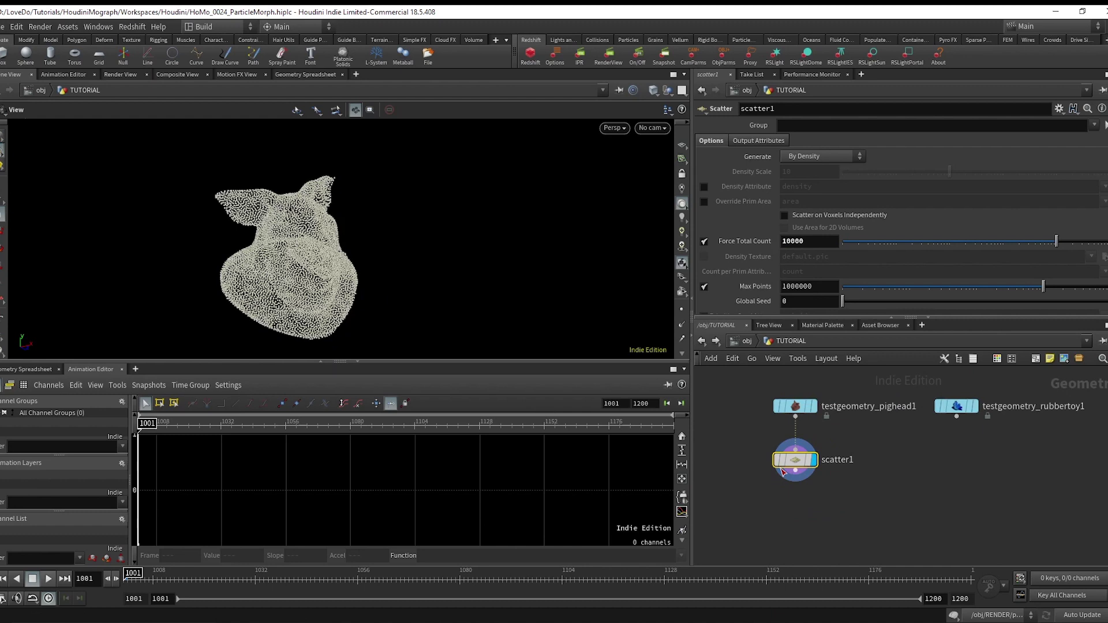
pyautogui.moveTo(798, 467)
pyautogui.keyDown('alt'); pyautogui.moveTo(794, 461); pyautogui.dragTo(952, 462); pyautogui.keyUp('alt')
pyautogui.click(925, 450)
pyautogui.click(957, 416)
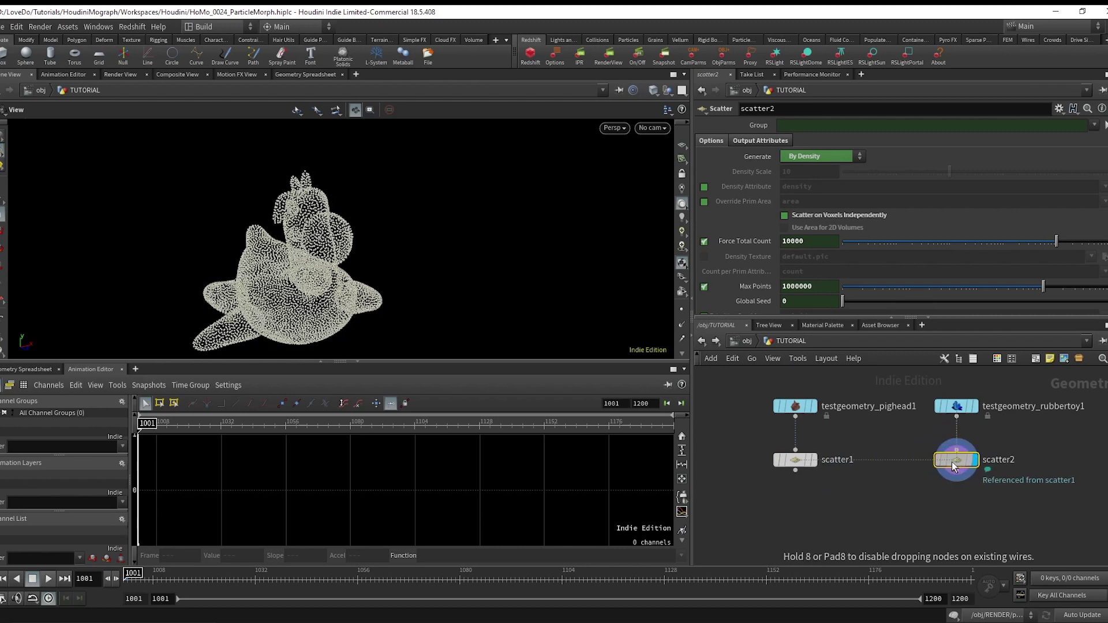
# Step: Raise scatter1's total point count to 50000, updating both scatters
pyautogui.click(795, 460)
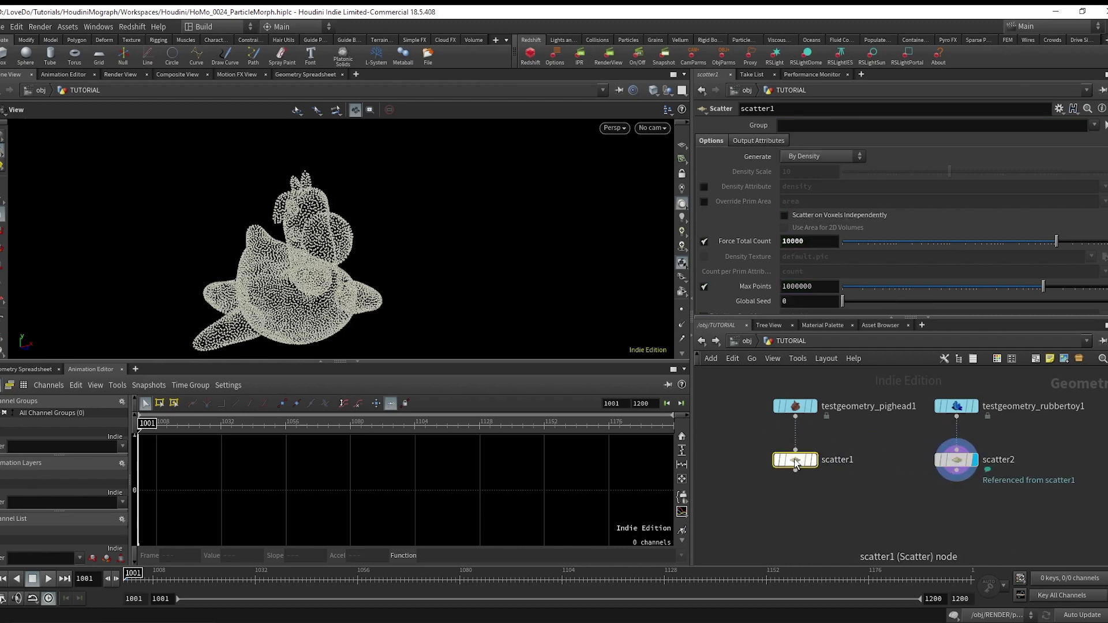
pyautogui.click(785, 243)
pyautogui.write('5')
pyautogui.press('Return')
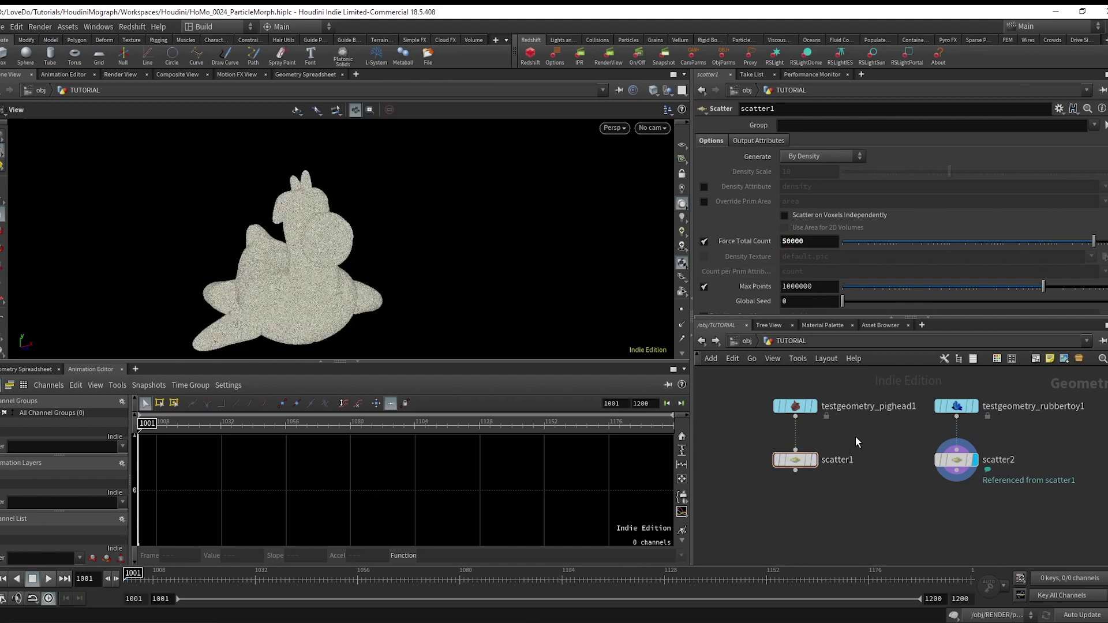
# Step: Revert the scatter count to 10000 and add an Attribute Create below scatter2
pyautogui.moveTo(856, 436); pyautogui.dragTo(850, 395, button='middle')
pyautogui.hotkey('ctrl', 'z')
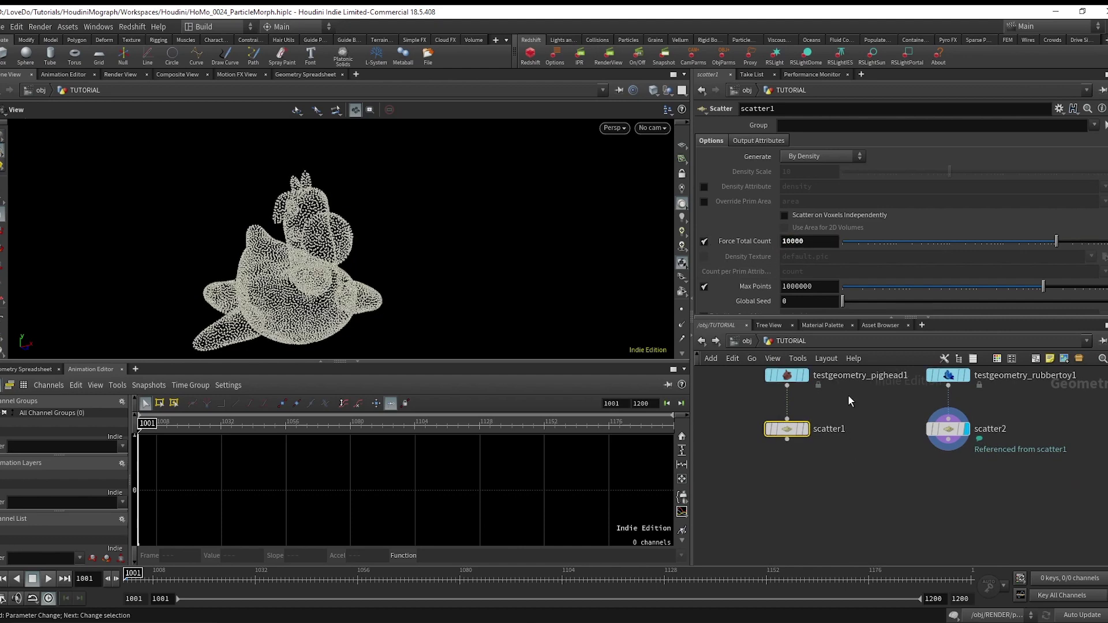
pyautogui.click(953, 416)
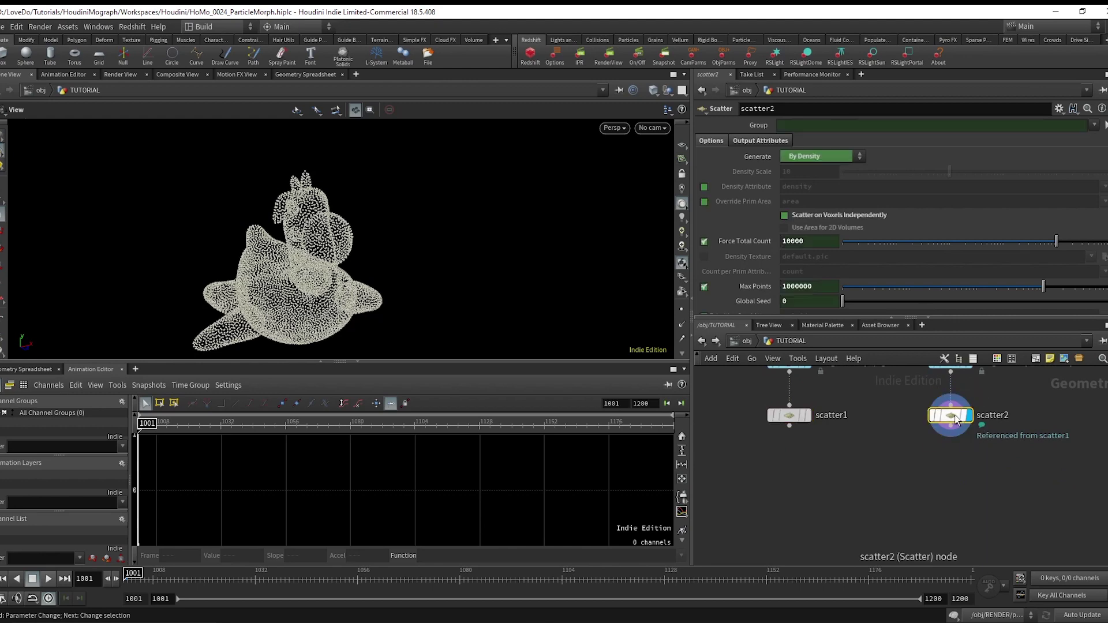
pyautogui.click(950, 440)
pyautogui.press('Tab')
pyautogui.write('attribcreate')
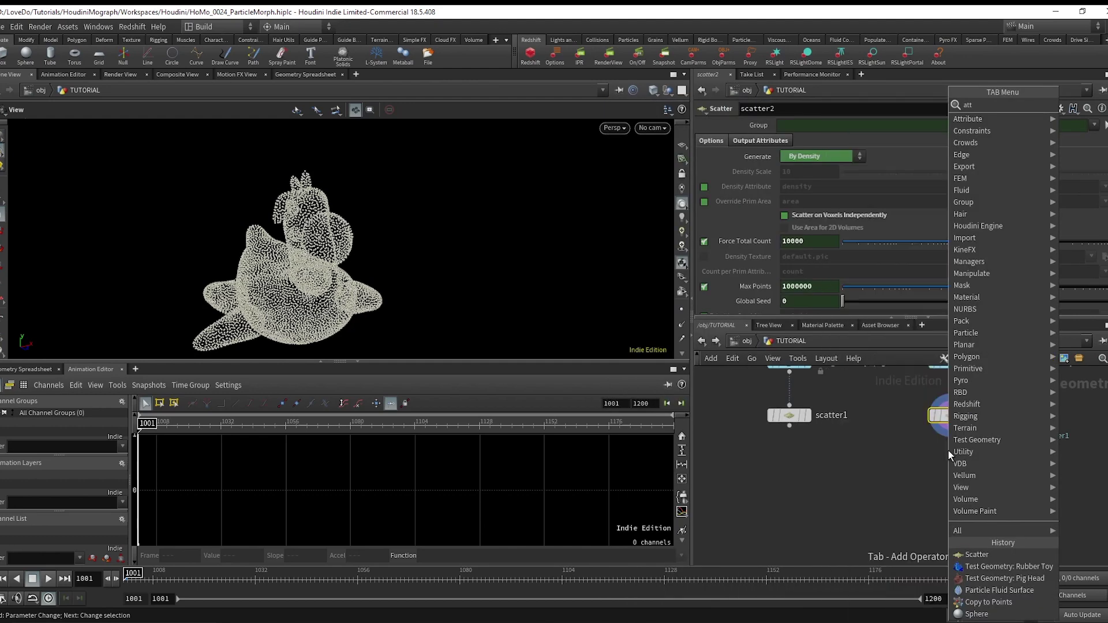
pyautogui.press('Return')
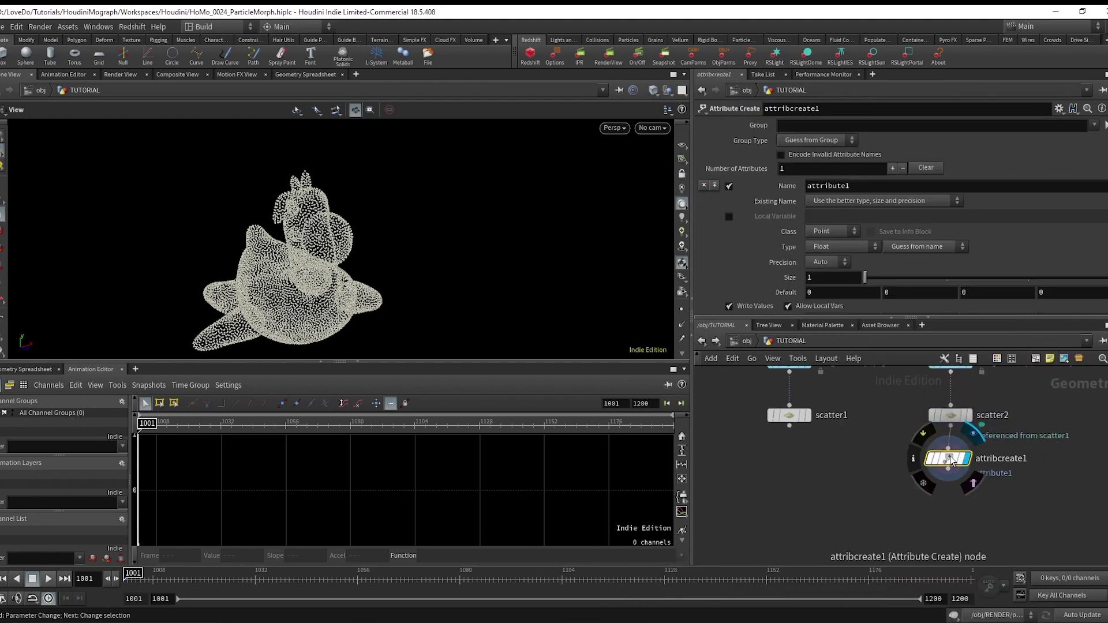
# Step: Name the attribute goal, with Size 3 and values @P.x, @P.y, @P.z
pyautogui.doubleClick(826, 186)
pyautogui.write('aoal')
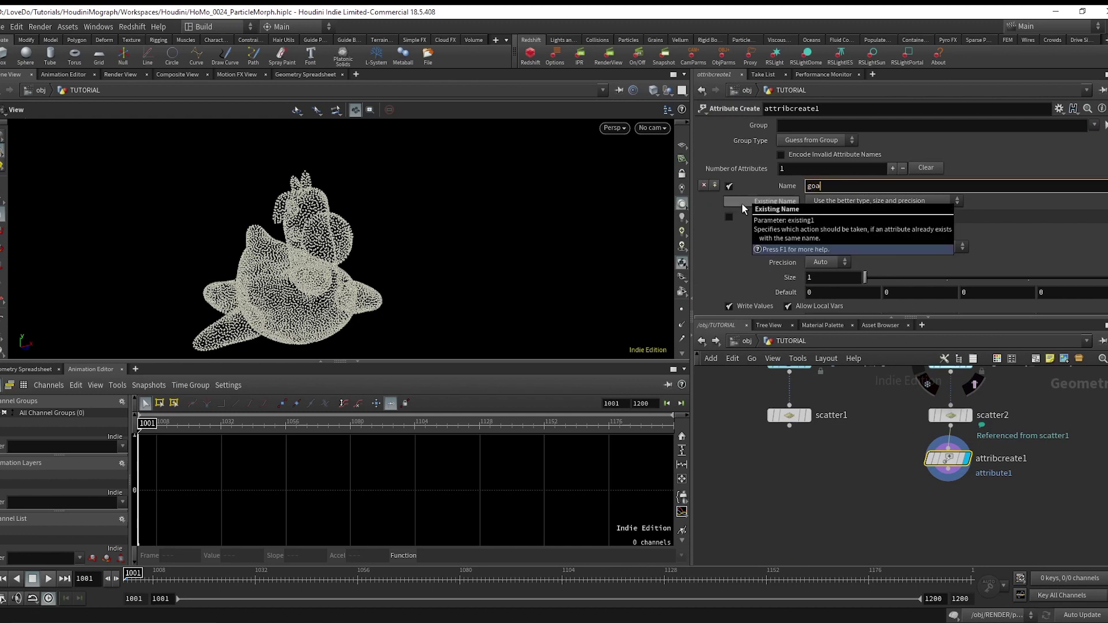
pyautogui.moveTo(865, 277); pyautogui.dragTo(1026, 287)
pyautogui.scroll(-1, 878, 299)
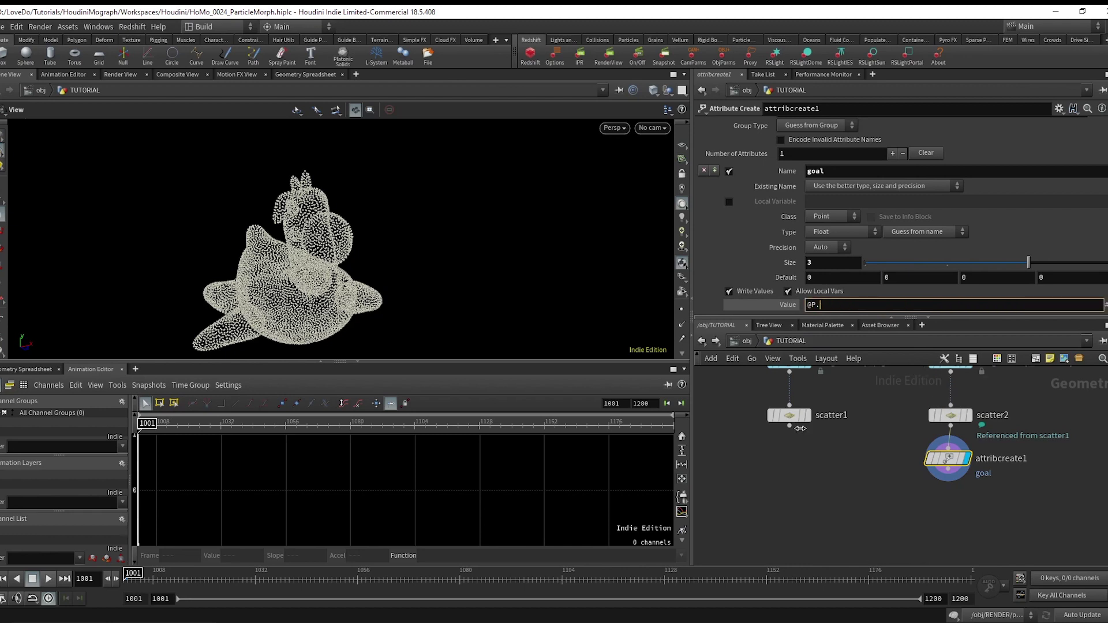
pyautogui.press('Return')
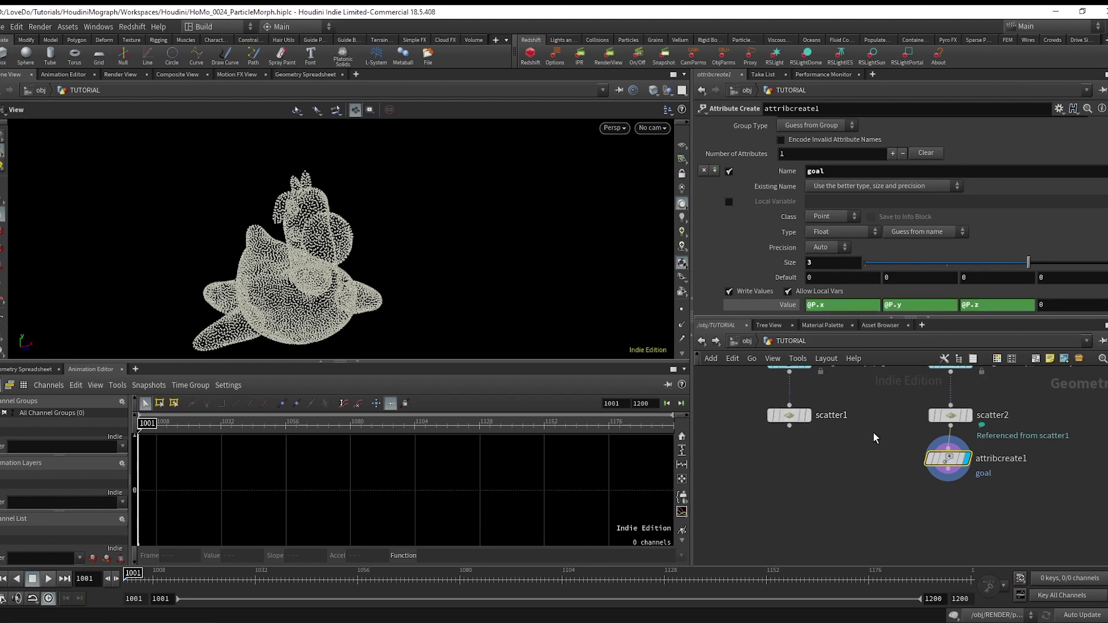
pyautogui.click(789, 427)
pyautogui.click(781, 482)
pyautogui.write('attrcop')
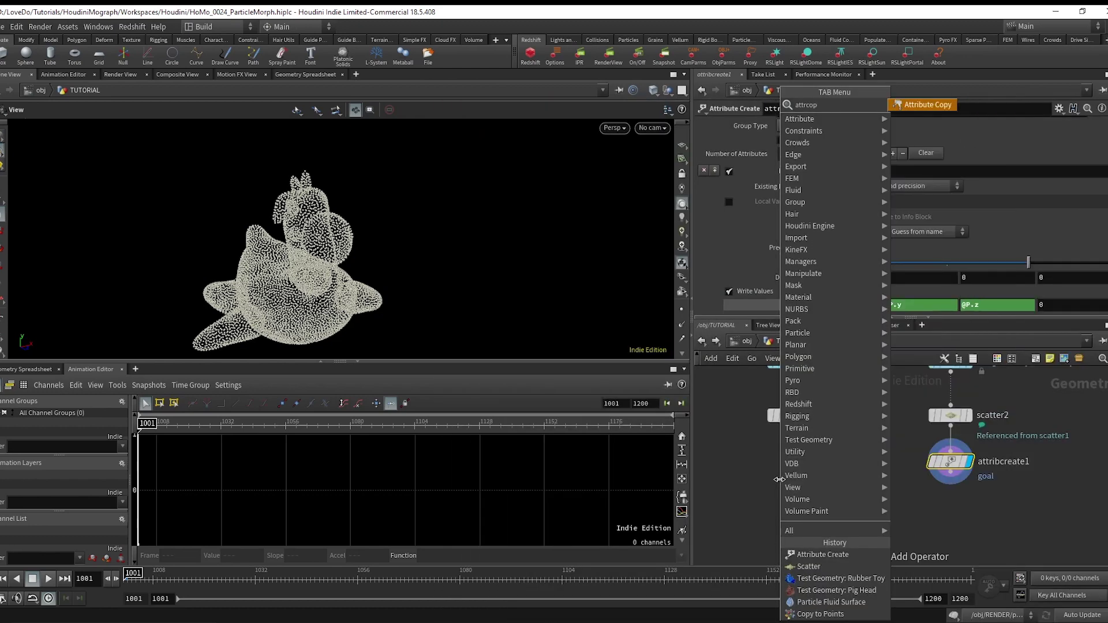
pyautogui.press('Return')
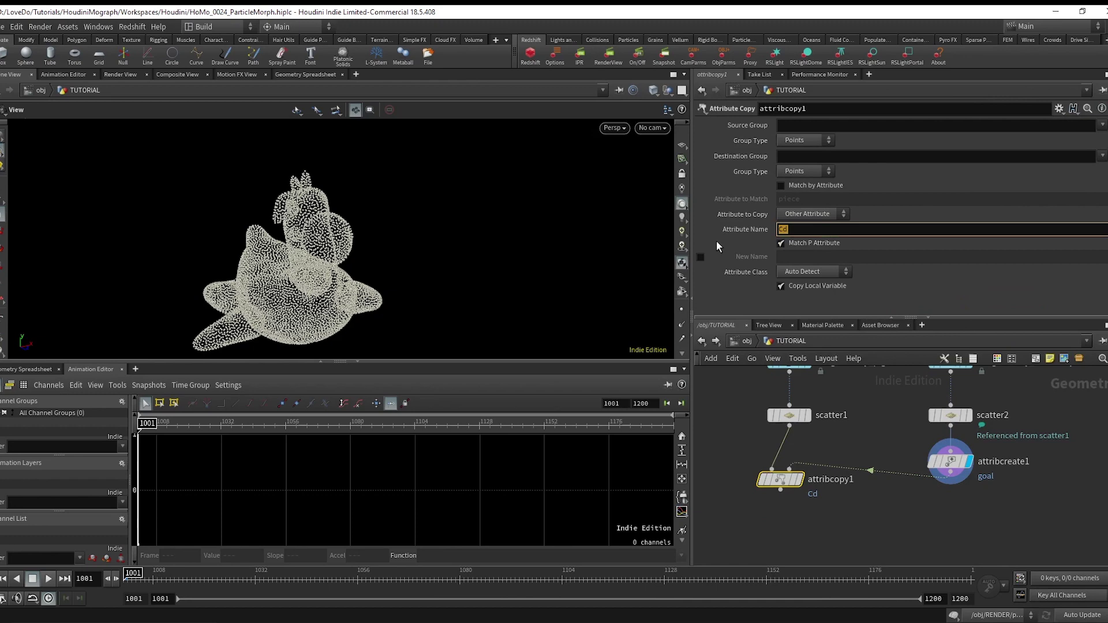
pyautogui.write('goal')
pyautogui.press('Return')
pyautogui.click(799, 480)
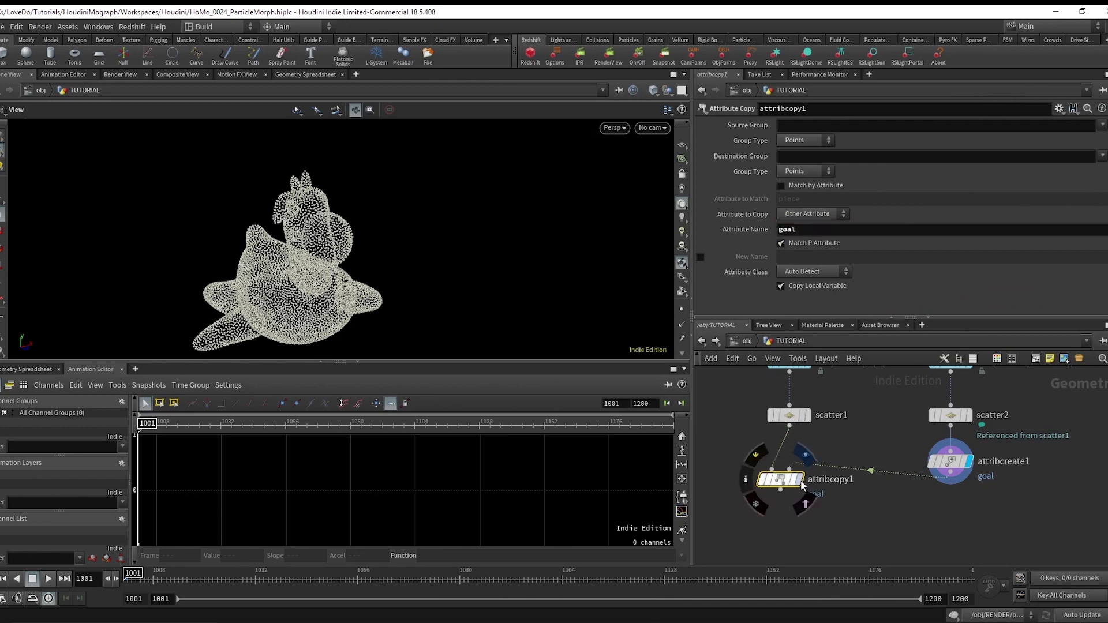
pyautogui.click(26, 369)
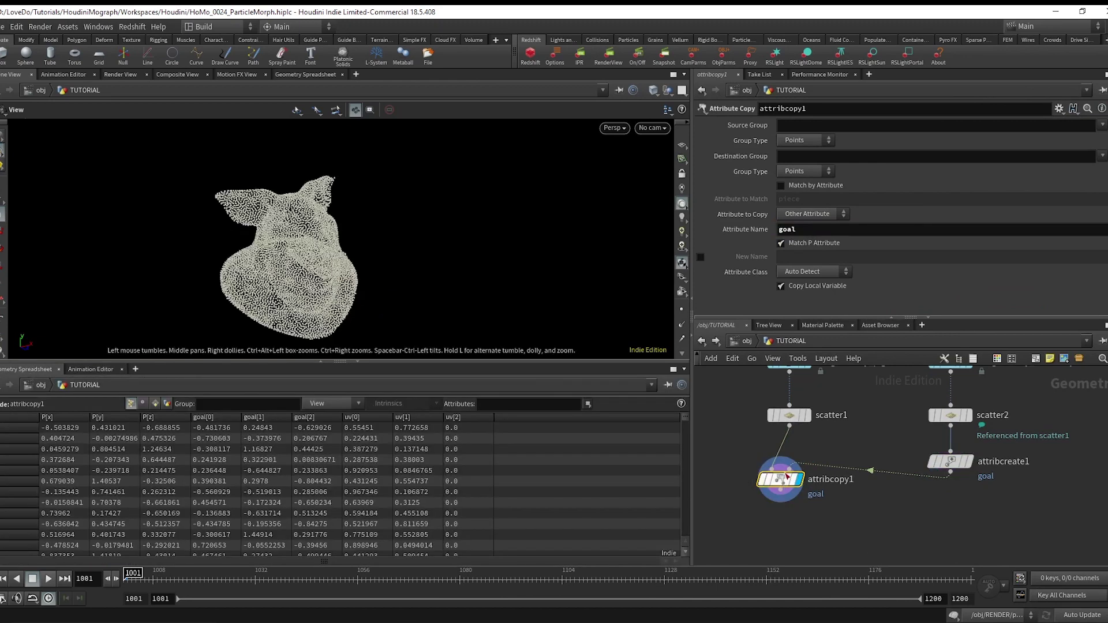
pyautogui.moveTo(786, 491); pyautogui.dragTo(841, 462)
pyautogui.press('Tab')
pyautogui.write('sort')
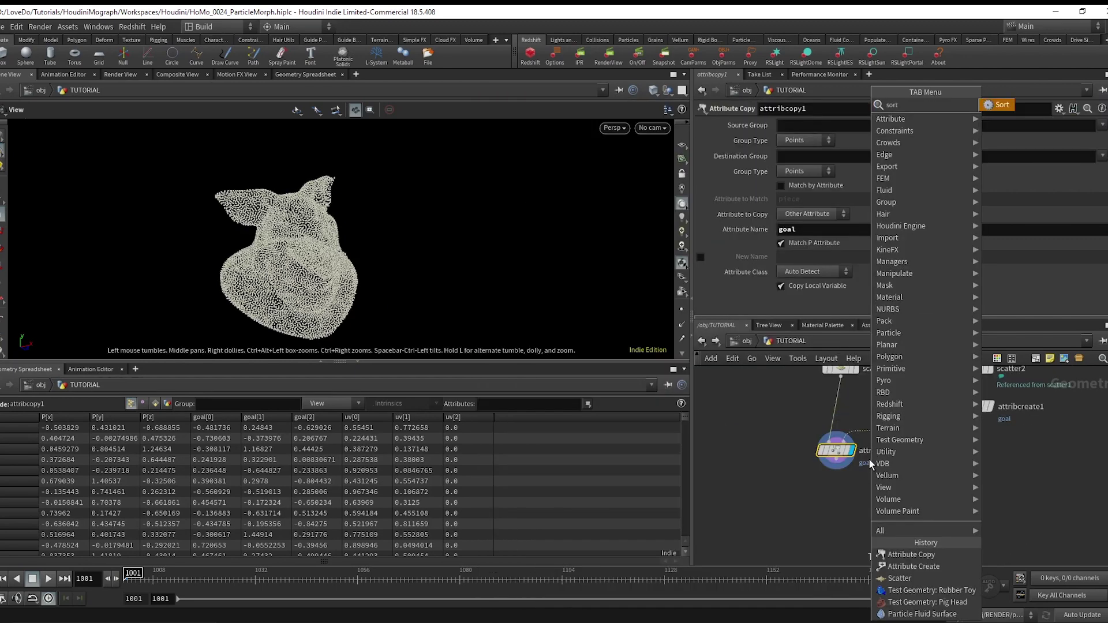
pyautogui.press('Return')
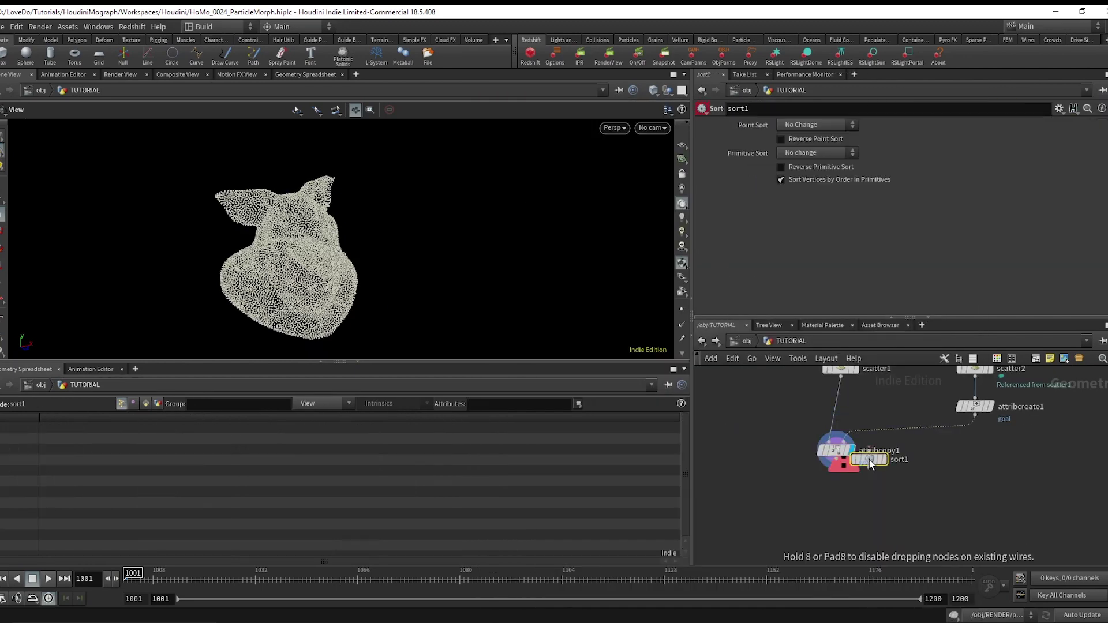
pyautogui.click(884, 406)
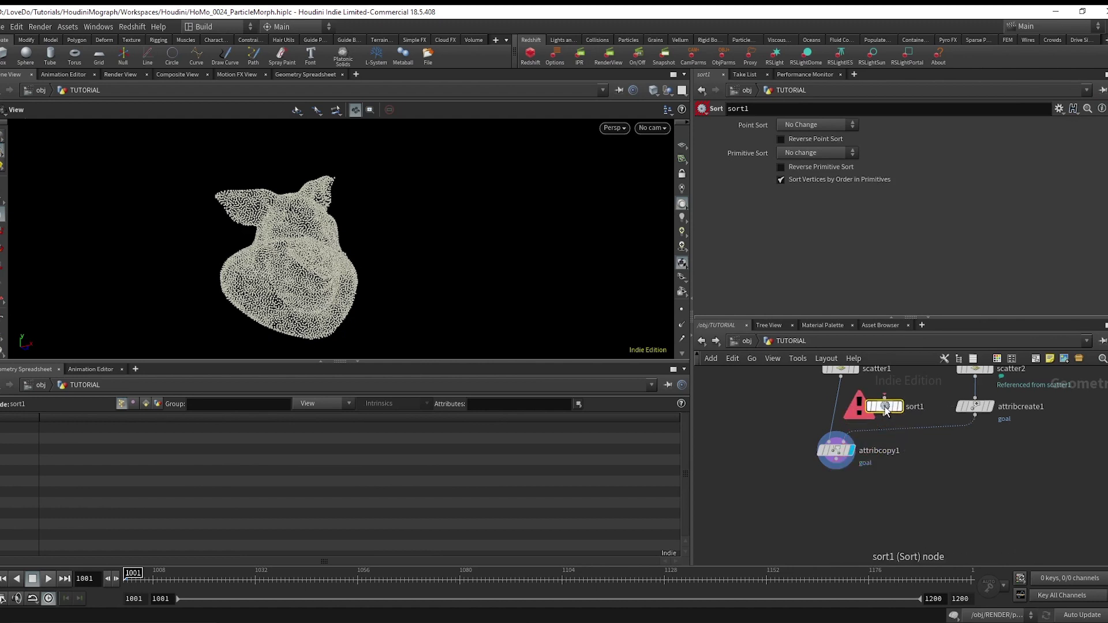
pyautogui.moveTo(872, 408)
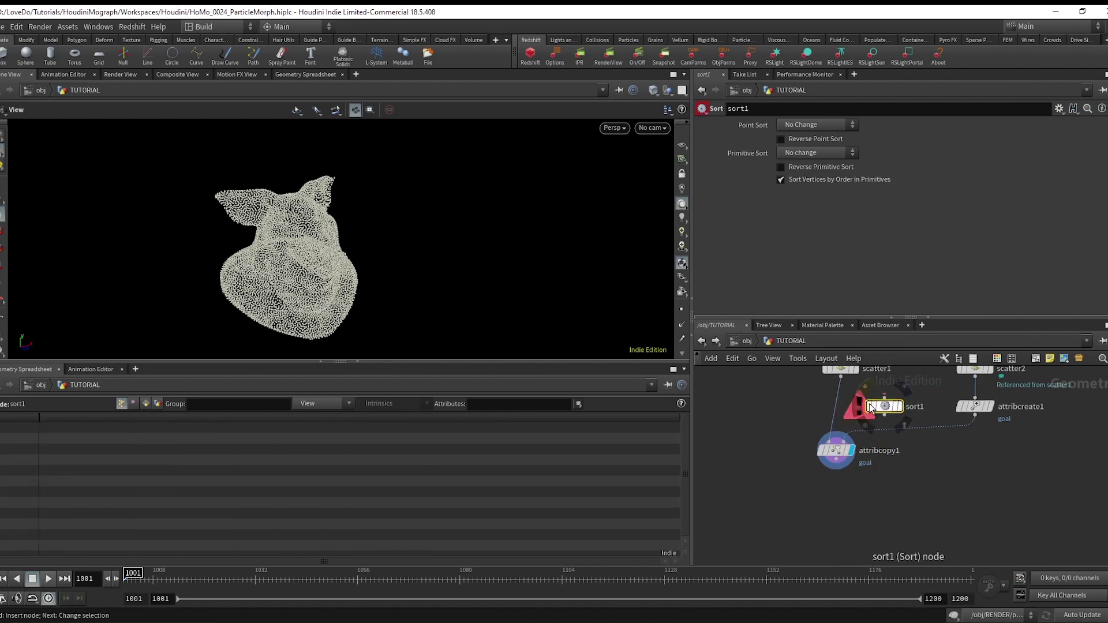
pyautogui.click(804, 125)
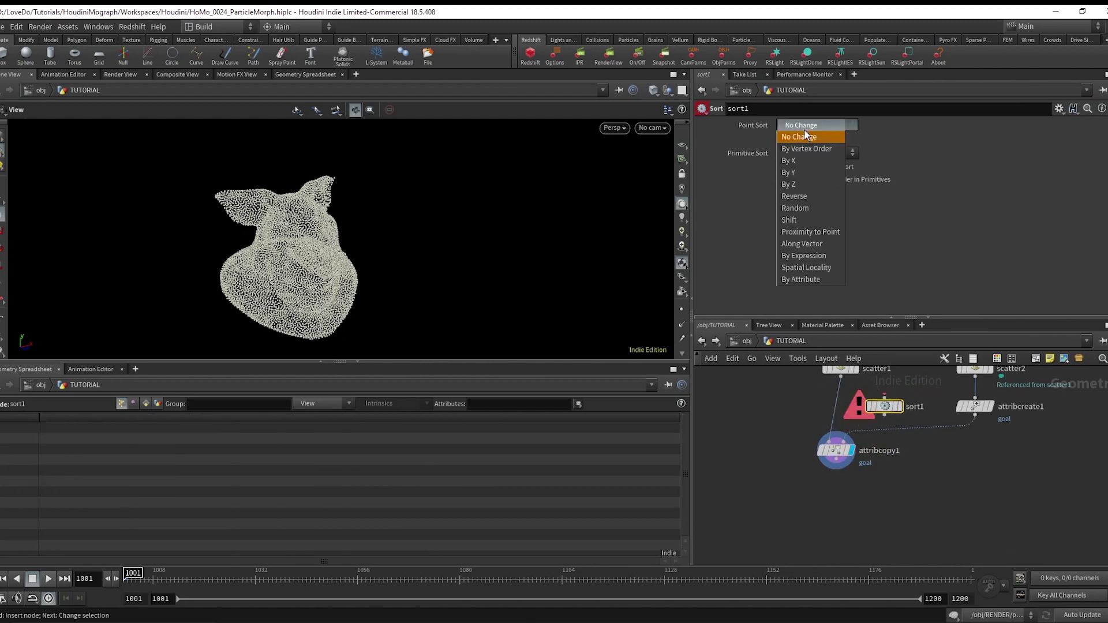
pyautogui.click(801, 169)
pyautogui.moveTo(885, 406); pyautogui.dragTo(911, 445)
pyautogui.hotkey('ctrl', 'z')
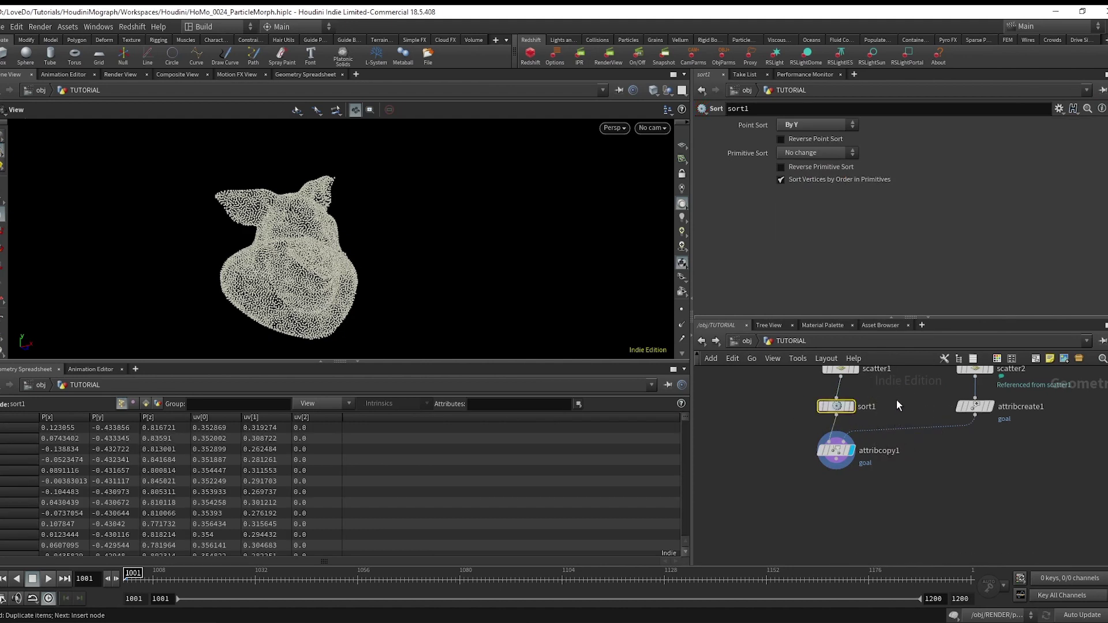
pyautogui.press('Delete')
pyautogui.moveTo(894, 399); pyautogui.dragTo(842, 496, button='middle')
pyautogui.moveTo(786, 491)
pyautogui.mouseDown()
pyautogui.moveTo(787, 523)
pyautogui.moveTo(788, 507)
pyautogui.mouseUp()
pyautogui.write('attrib')
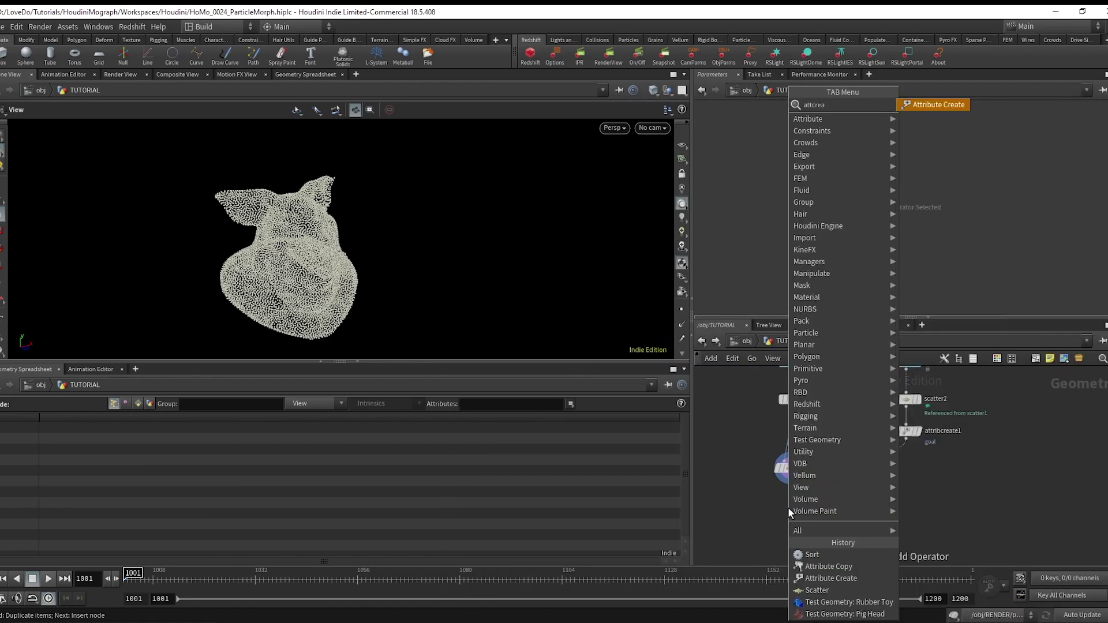
pyautogui.press('Escape')
pyautogui.click(789, 509)
pyautogui.doubleClick(839, 173)
pyautogui.write('id')
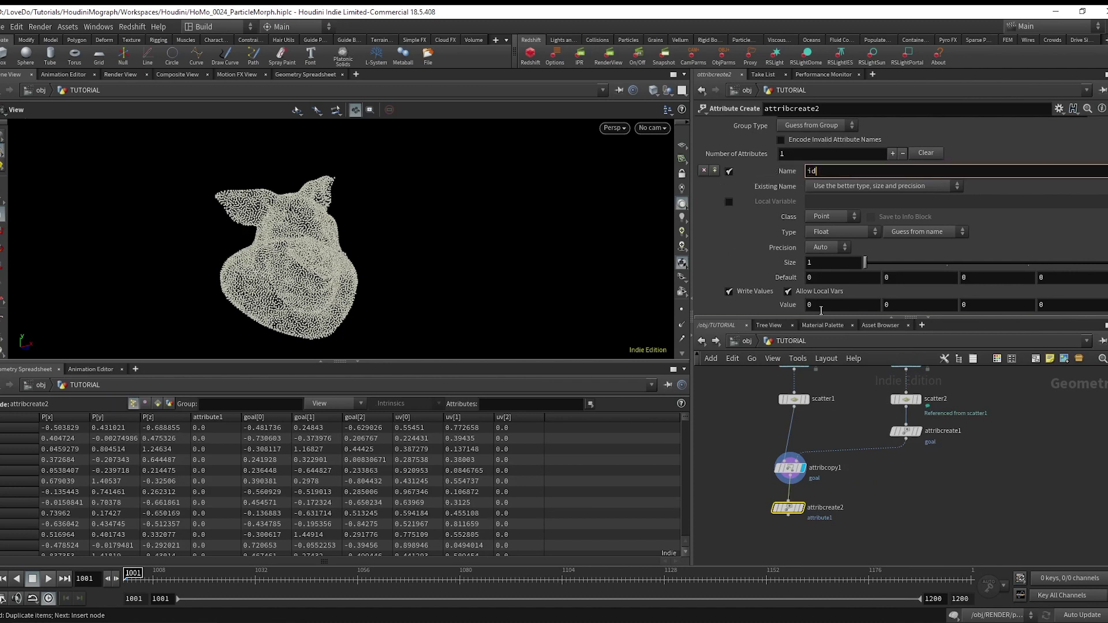
pyautogui.press('Tab')
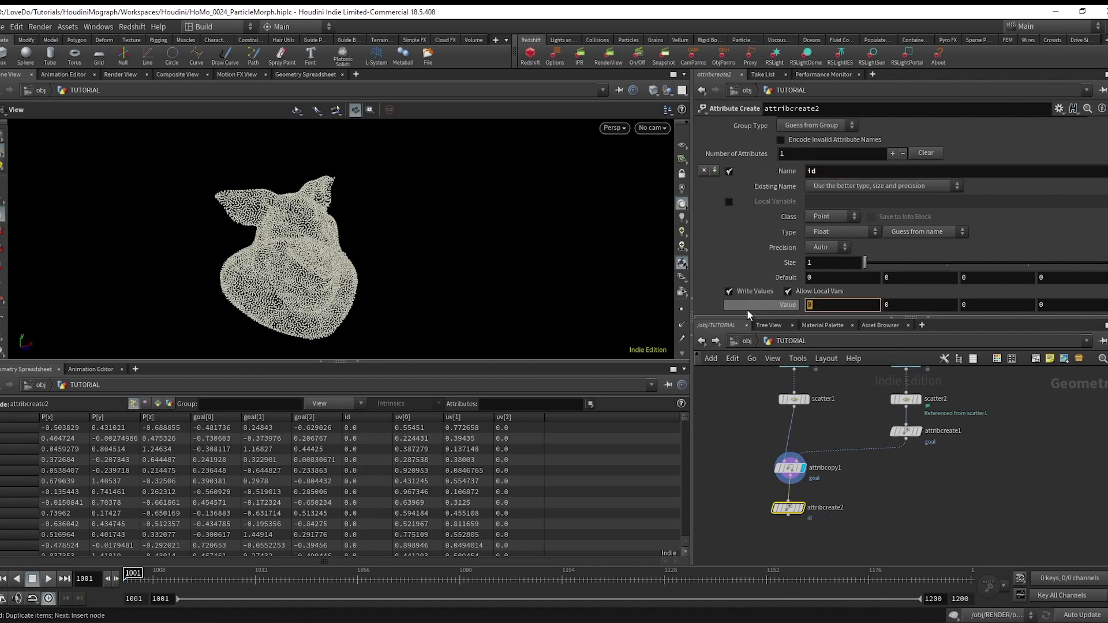
pyautogui.write('@ptnum')
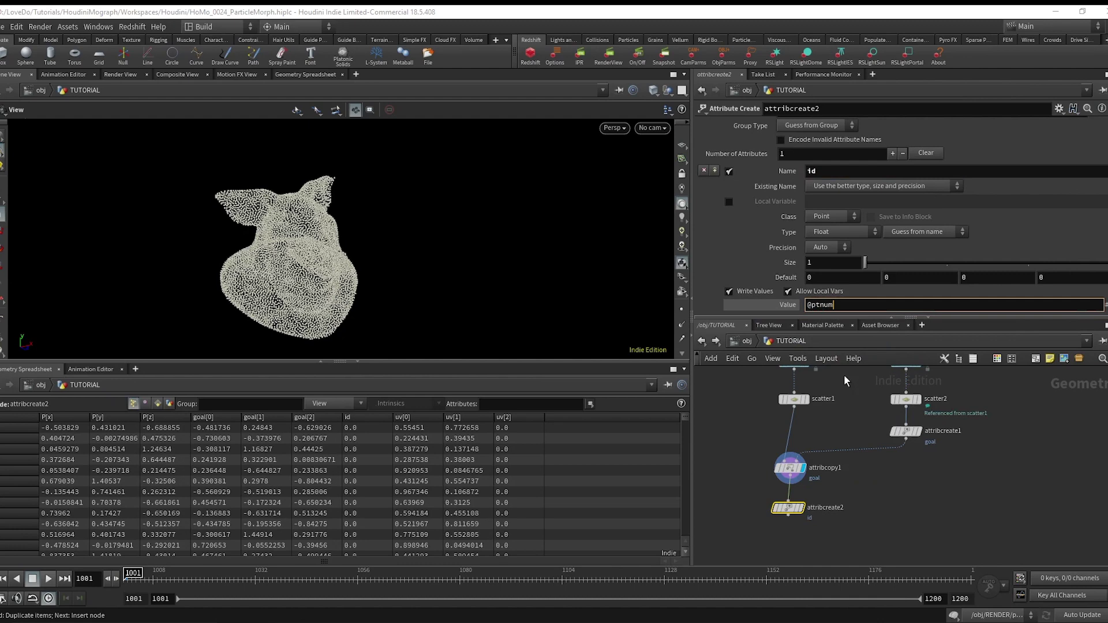
pyautogui.press('Return')
# Step: Display attribcreate2 and append a Null node renamed IN
pyautogui.scroll(3, 829, 490)
pyautogui.click(814, 475)
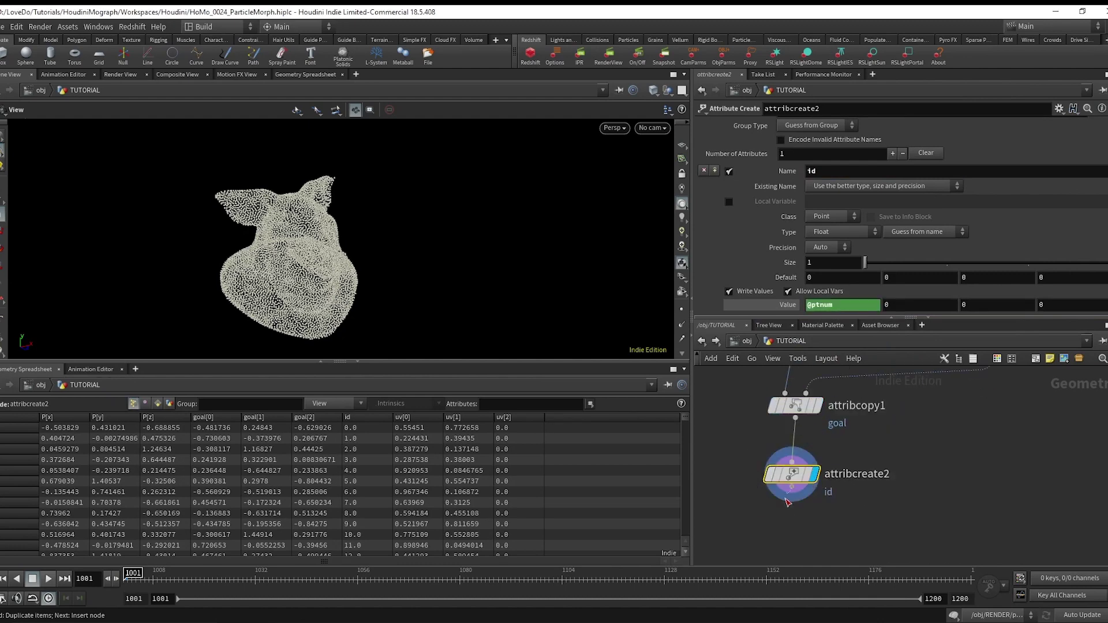
pyautogui.press('Tab')
pyautogui.write('null')
pyautogui.press('Return')
pyautogui.doubleClick(819, 531)
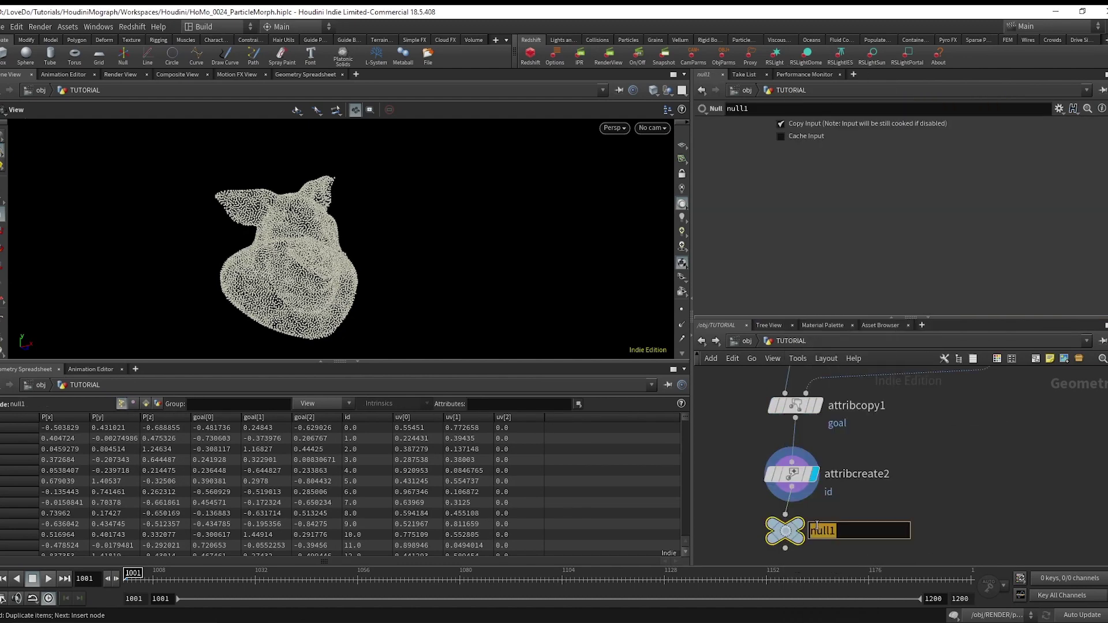
pyautogui.write('IN')
pyautogui.press('Return')
pyautogui.scroll(-3, 908, 507)
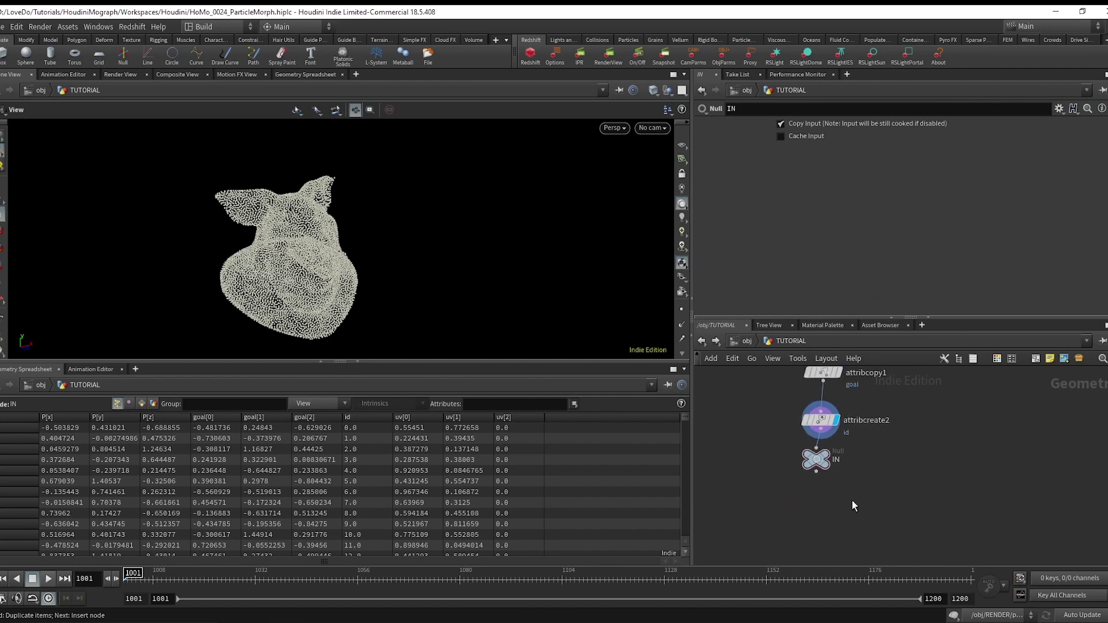
pyautogui.moveTo(821, 473); pyautogui.dragTo(817, 496)
# Step: Add a POP network under IN and set source_first_input's Emission Type to All Points
pyautogui.write('dopnet')
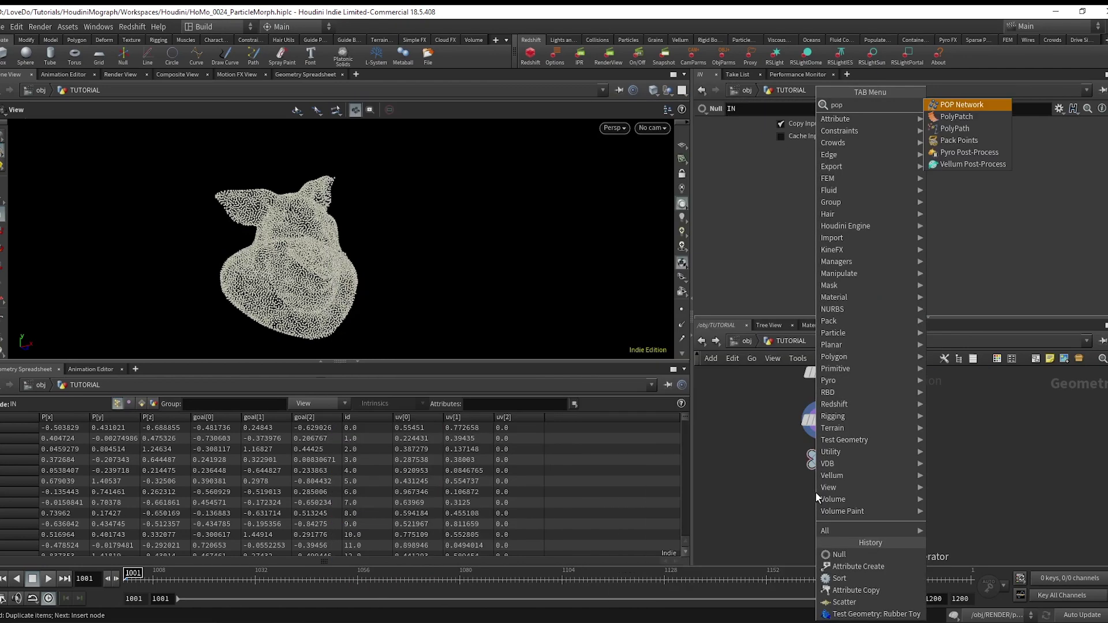
pyautogui.press('Return')
pyautogui.click(830, 508)
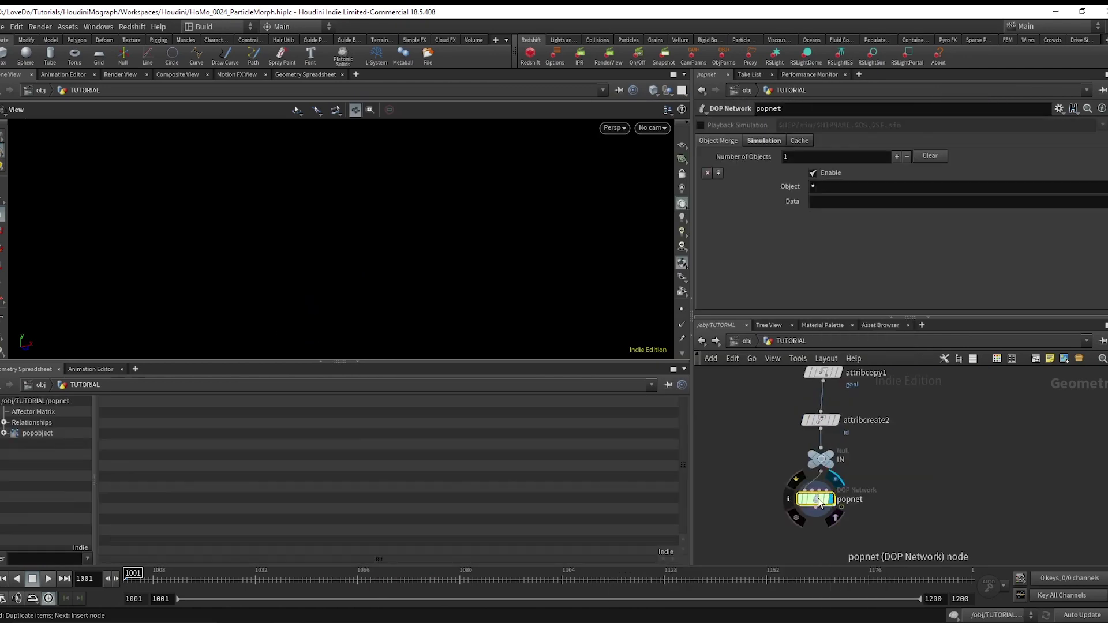
pyautogui.doubleClick(816, 510)
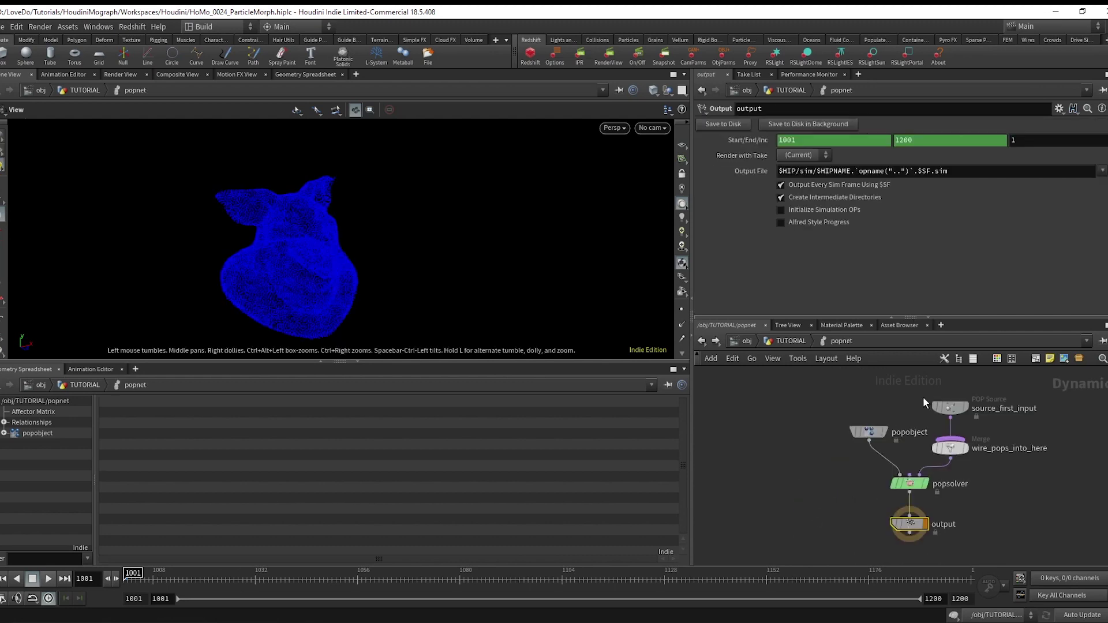
pyautogui.scroll(-2, 993, 424)
pyautogui.click(901, 427)
pyautogui.scroll(-1, 865, 417)
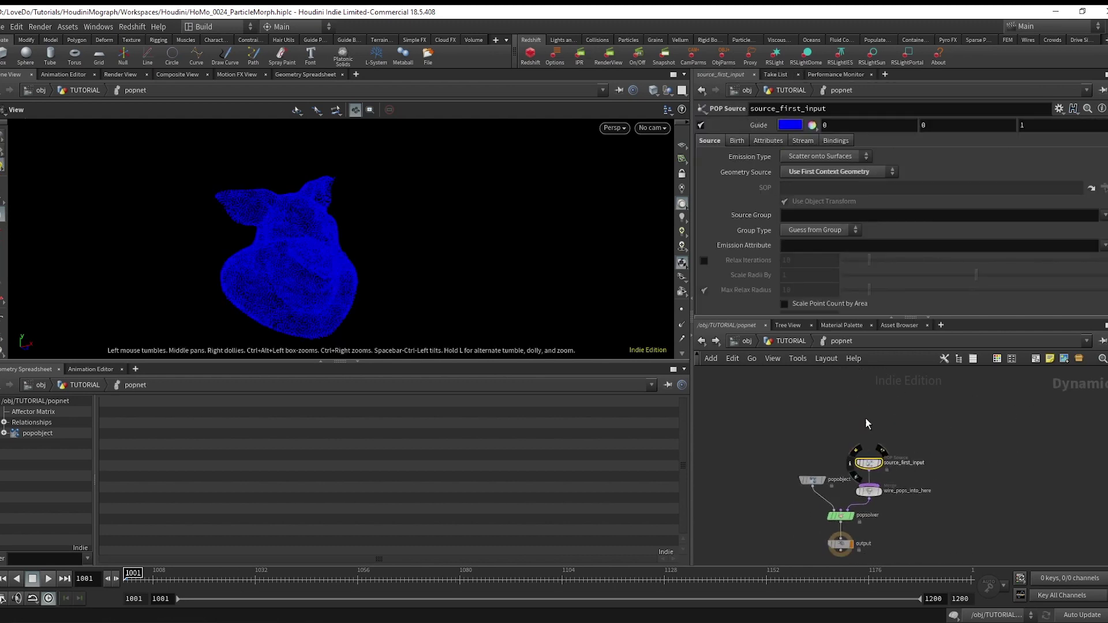
pyautogui.click(804, 159)
pyautogui.click(803, 163)
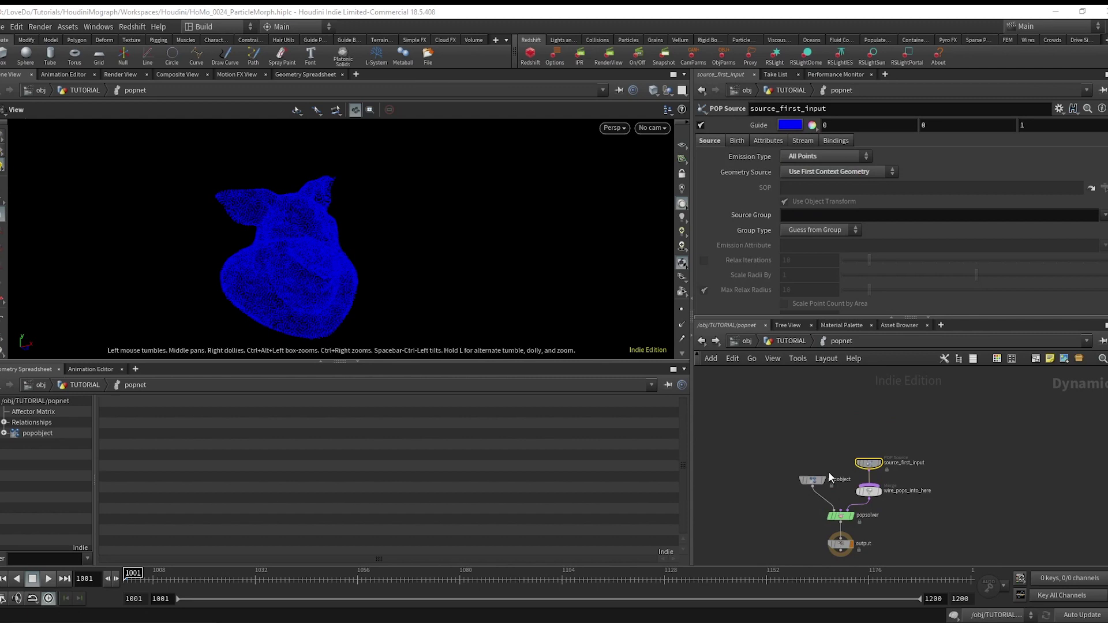
# Step: Set Impulse Activation to $SF==1, test playback, and turn off the source Guide
pyautogui.moveTo(869, 462); pyautogui.dragTo(869, 434)
pyautogui.click(738, 141)
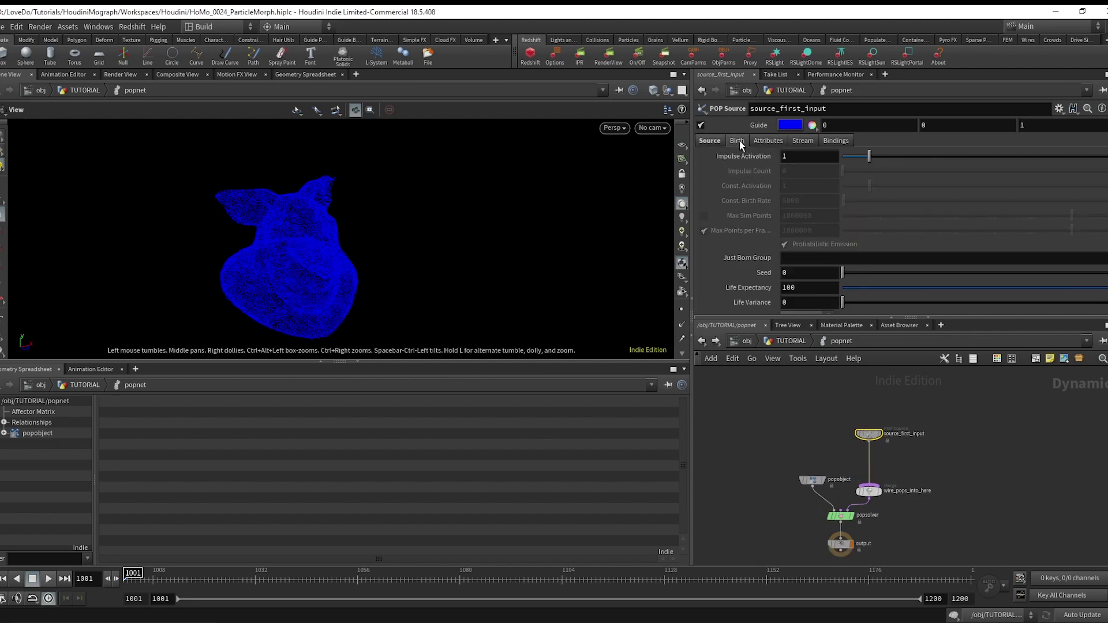
pyautogui.write('$SF=')
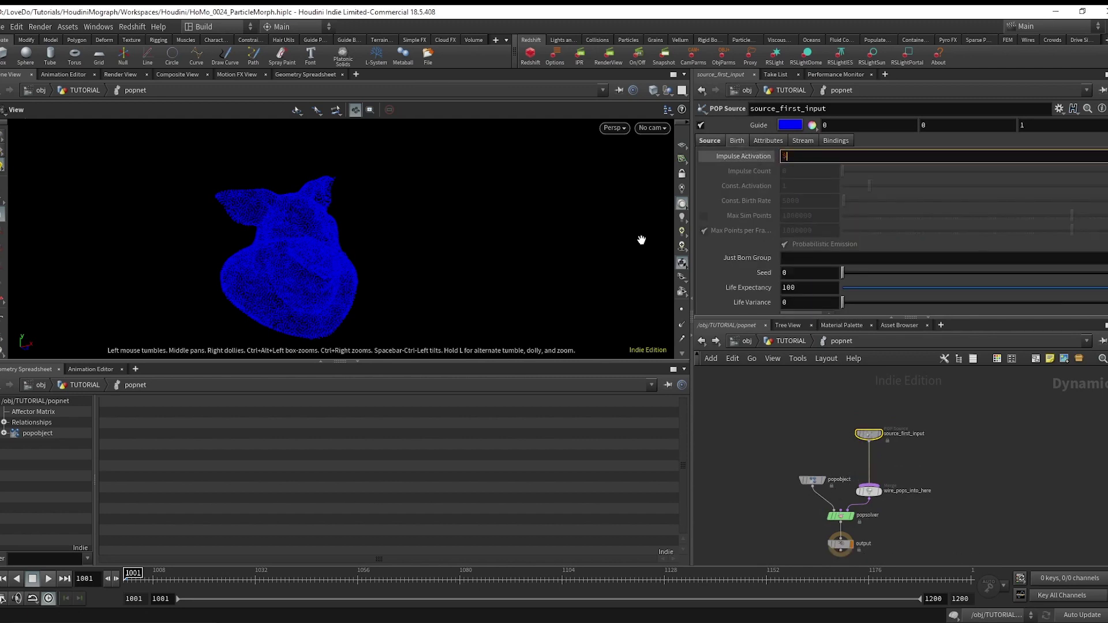
pyautogui.write('=1')
pyautogui.press('Return')
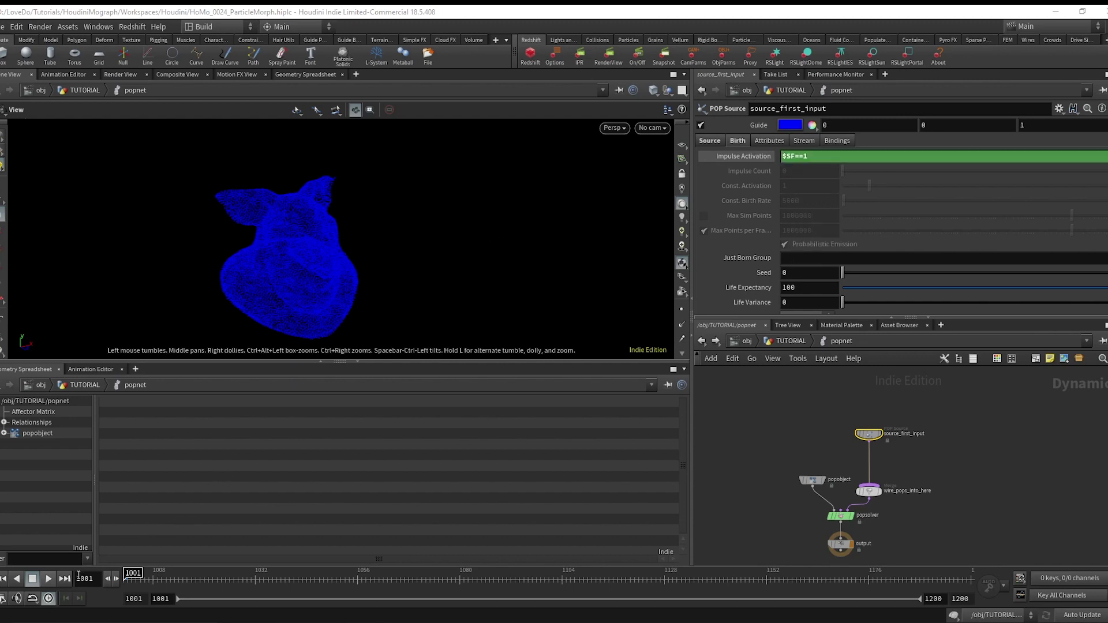
pyautogui.click(48, 579)
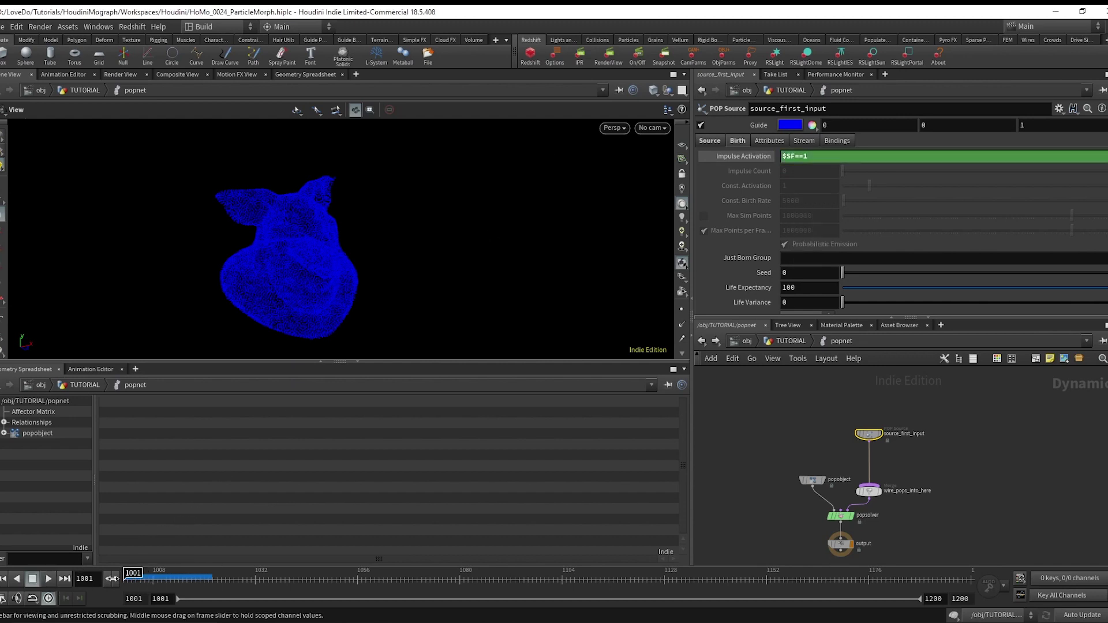
pyautogui.click(702, 124)
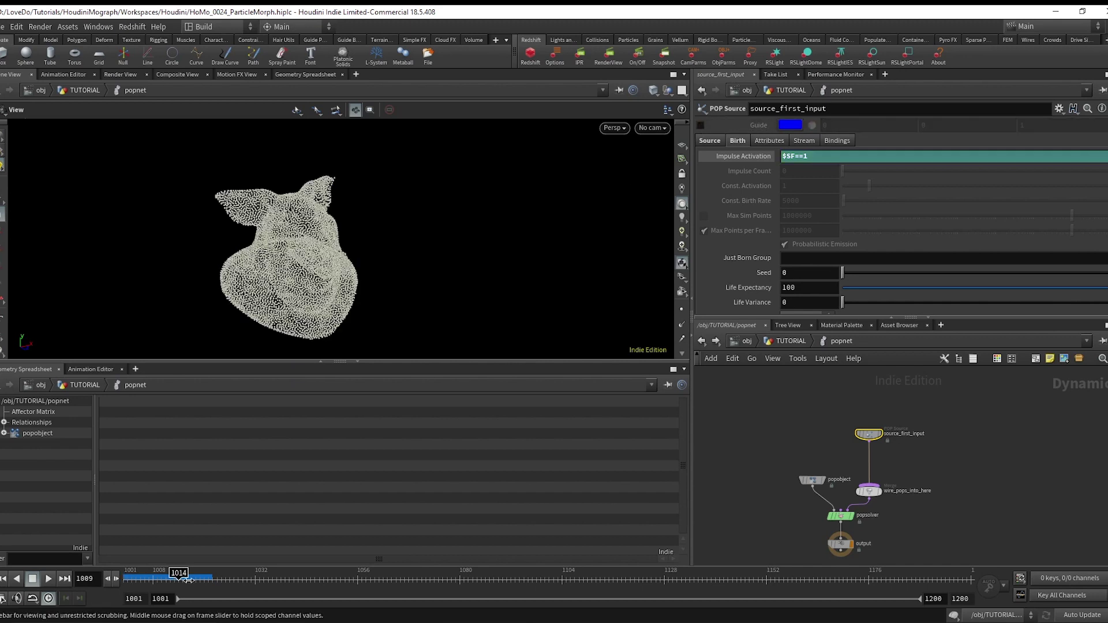
pyautogui.scroll(3, 872, 435)
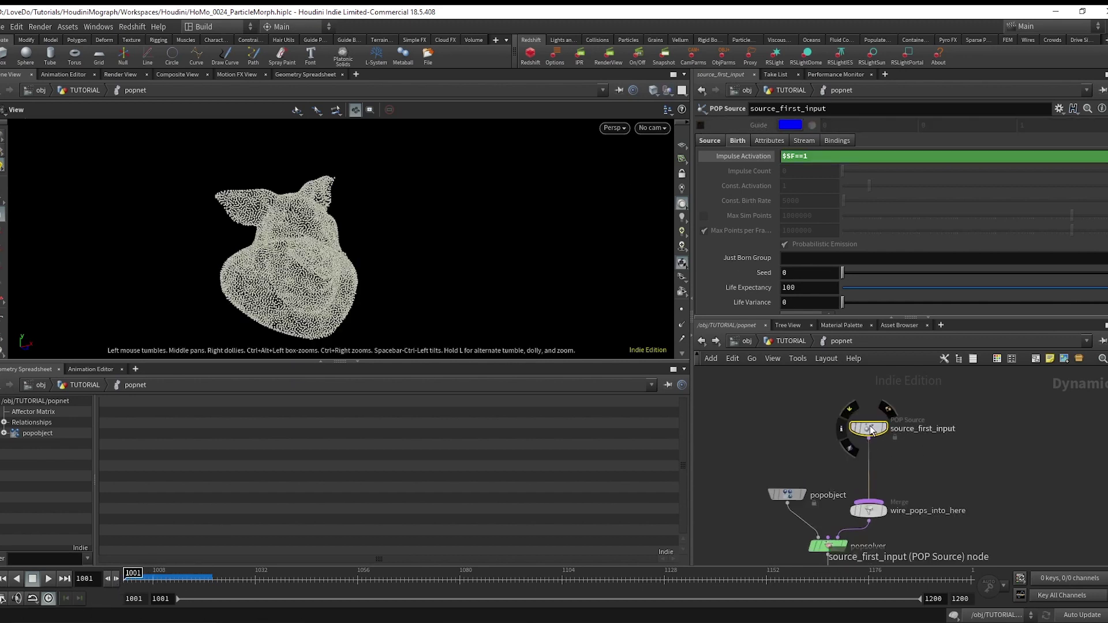
# Step: Insert a POP Wrangle between source_first_input and the merge
pyautogui.press('Tab')
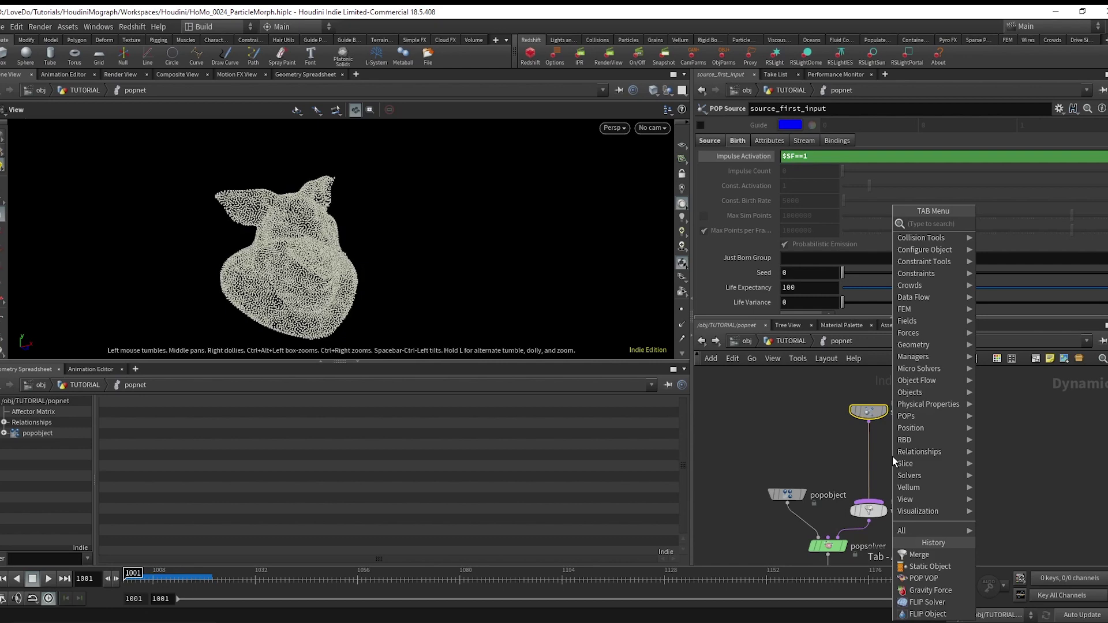
pyautogui.write('wrangle')
pyautogui.press('Return')
pyautogui.click(892, 456)
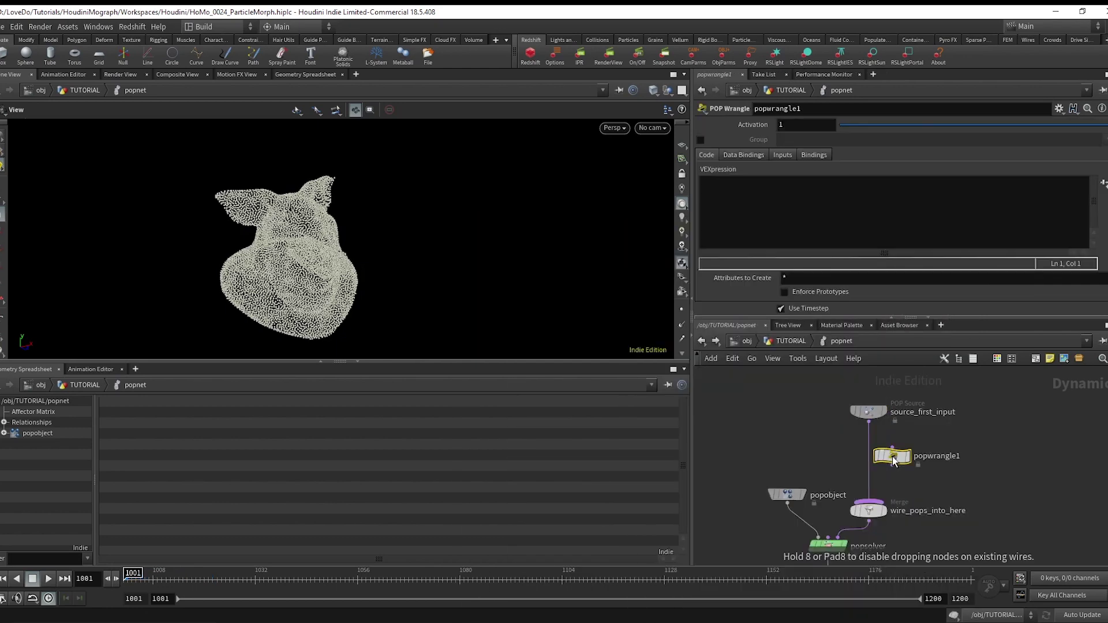
pyautogui.moveTo(894, 460); pyautogui.dragTo(878, 454)
pyautogui.click(809, 231)
pyautogui.write('@a')
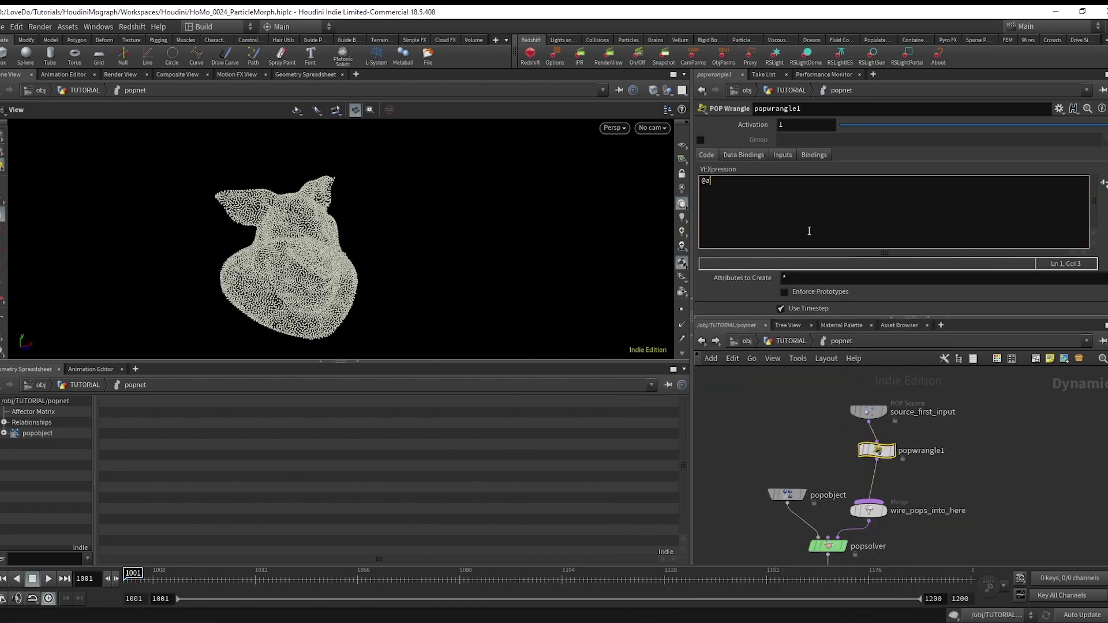
pyautogui.write('irresist ')
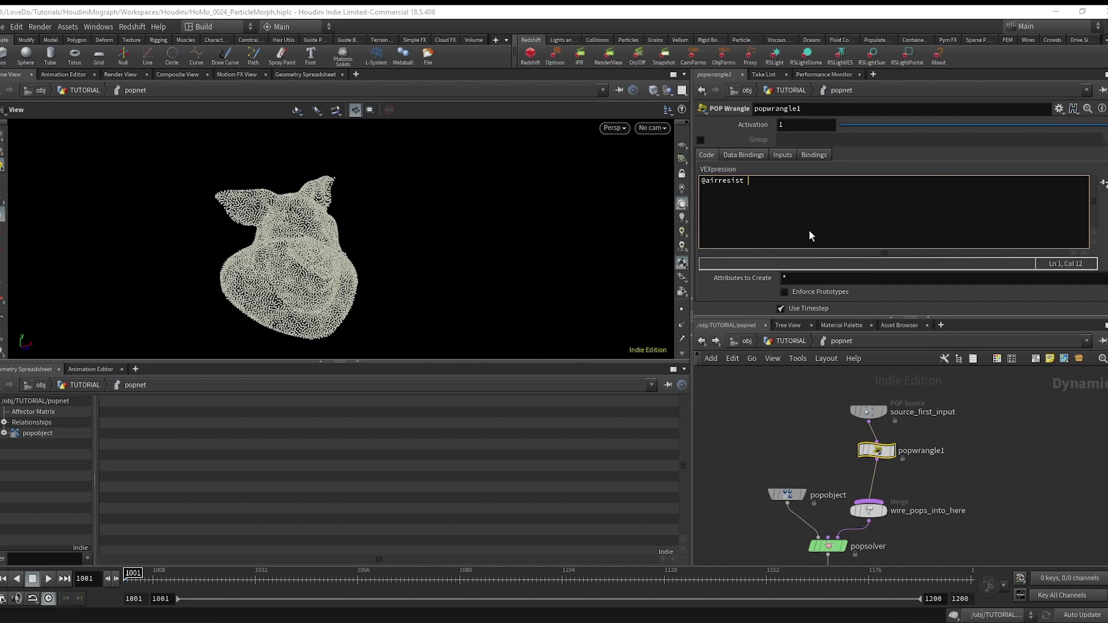
pyautogui.write('= fit01(rand(')
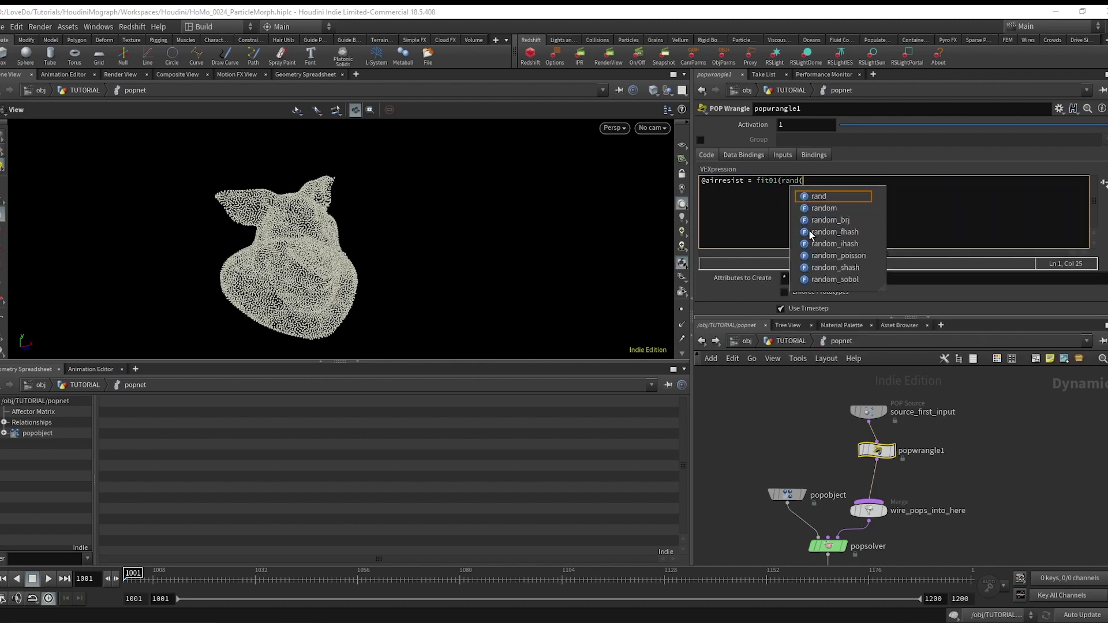
pyautogui.write('@id), .5, 1.2')
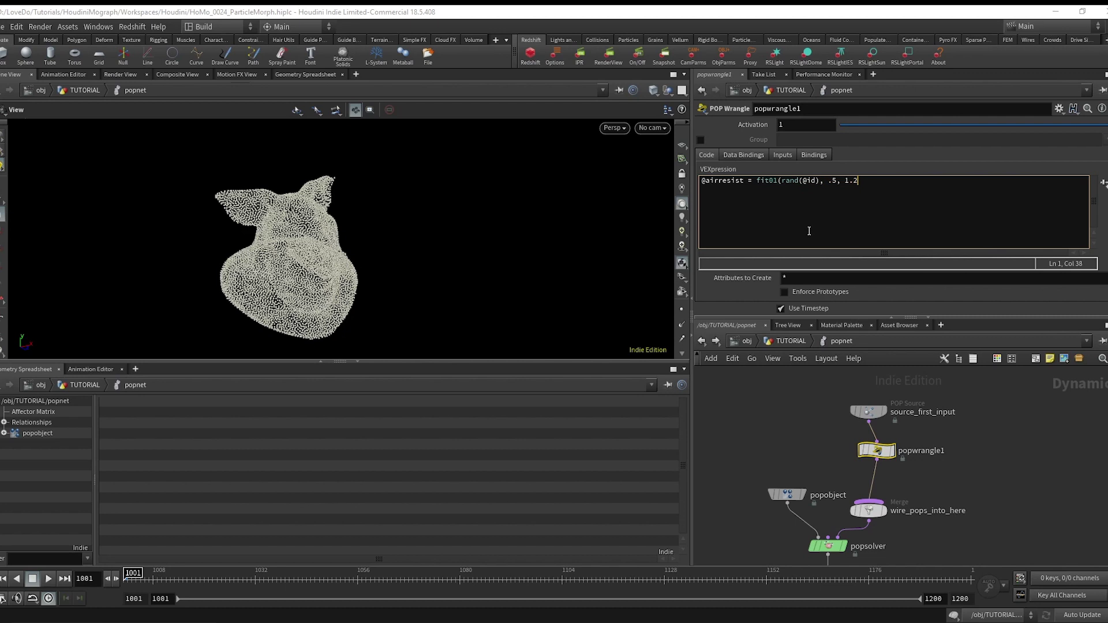
pyautogui.write(';')
pyautogui.moveTo(869, 412); pyautogui.dragTo(869, 391)
pyautogui.moveTo(877, 452); pyautogui.dragTo(871, 430)
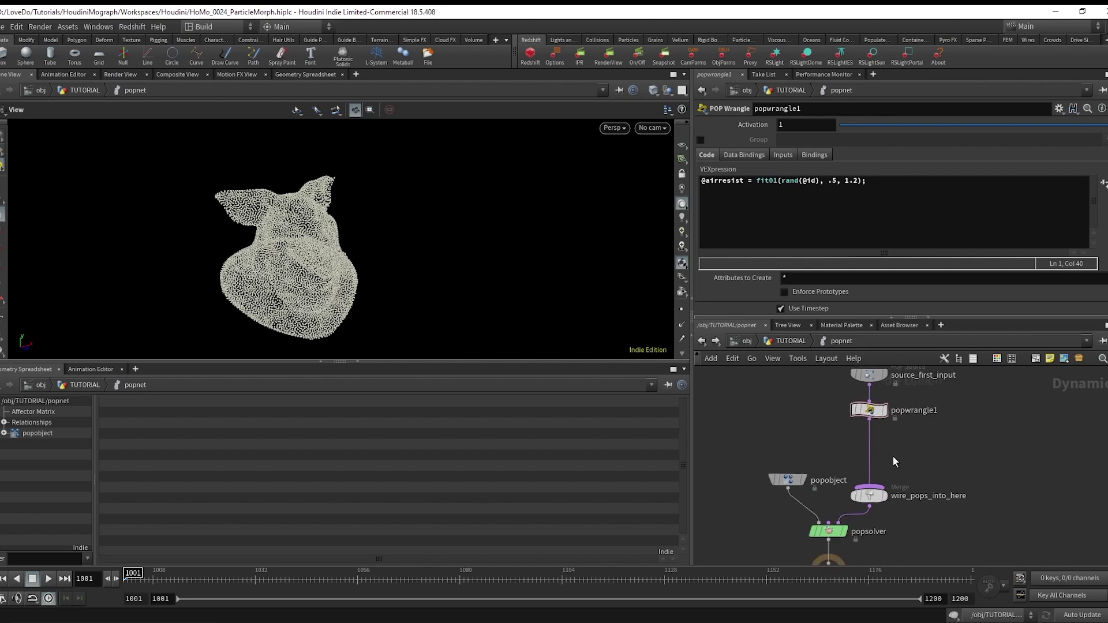
# Step: Add a POP VOP after popwrangle1 and step inside it
pyautogui.moveTo(892, 456); pyautogui.dragTo(884, 472, button='middle')
pyautogui.press('Tab')
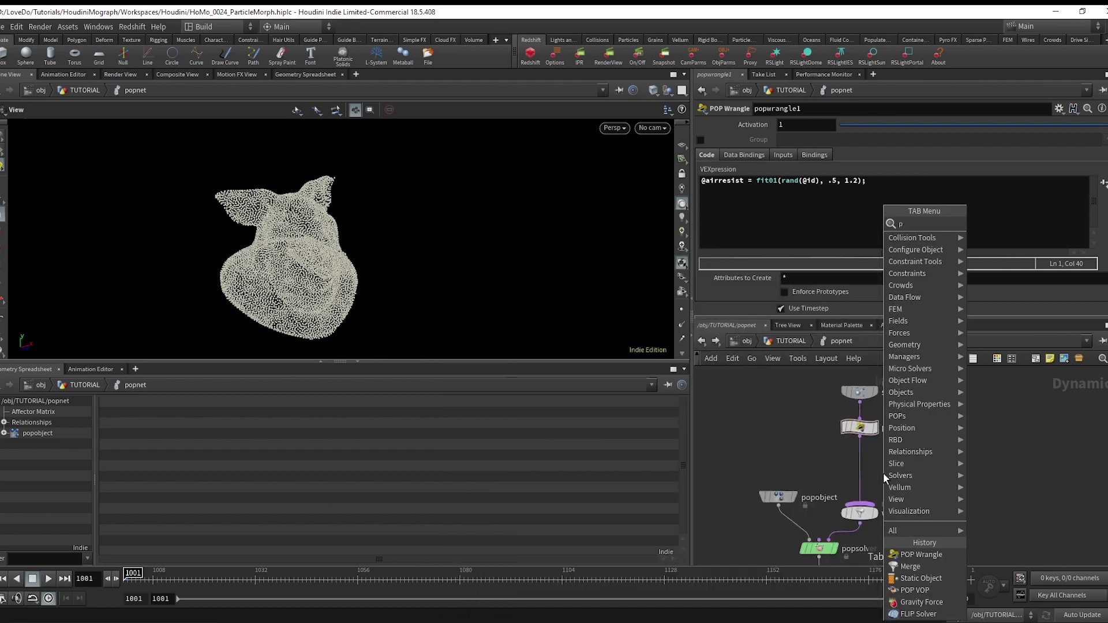
pyautogui.write('opvop')
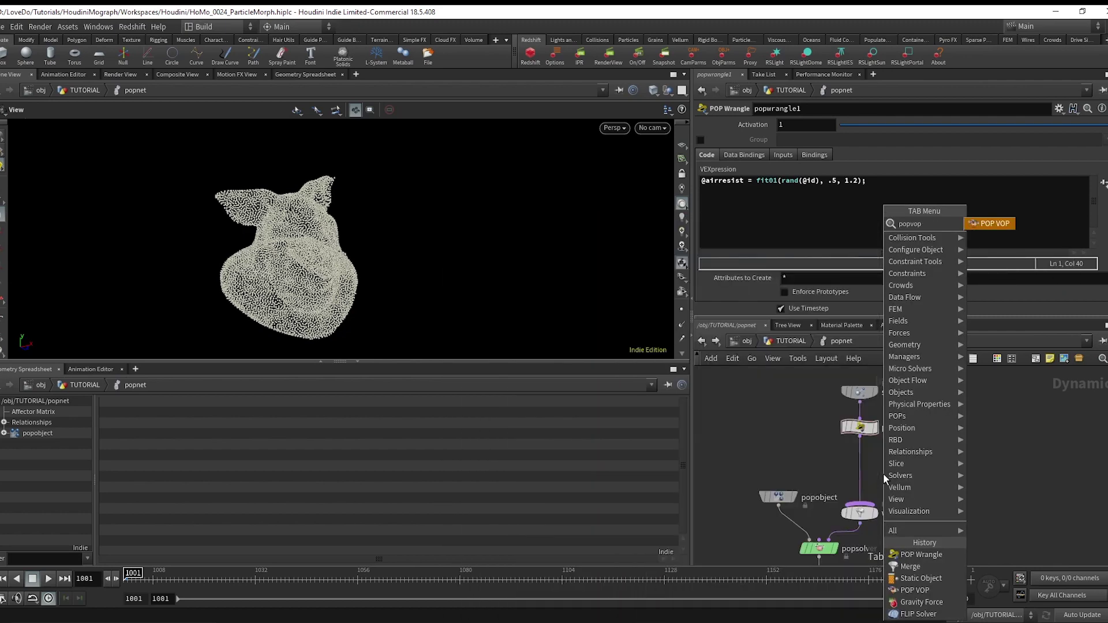
pyautogui.press('Return')
pyautogui.click(860, 465)
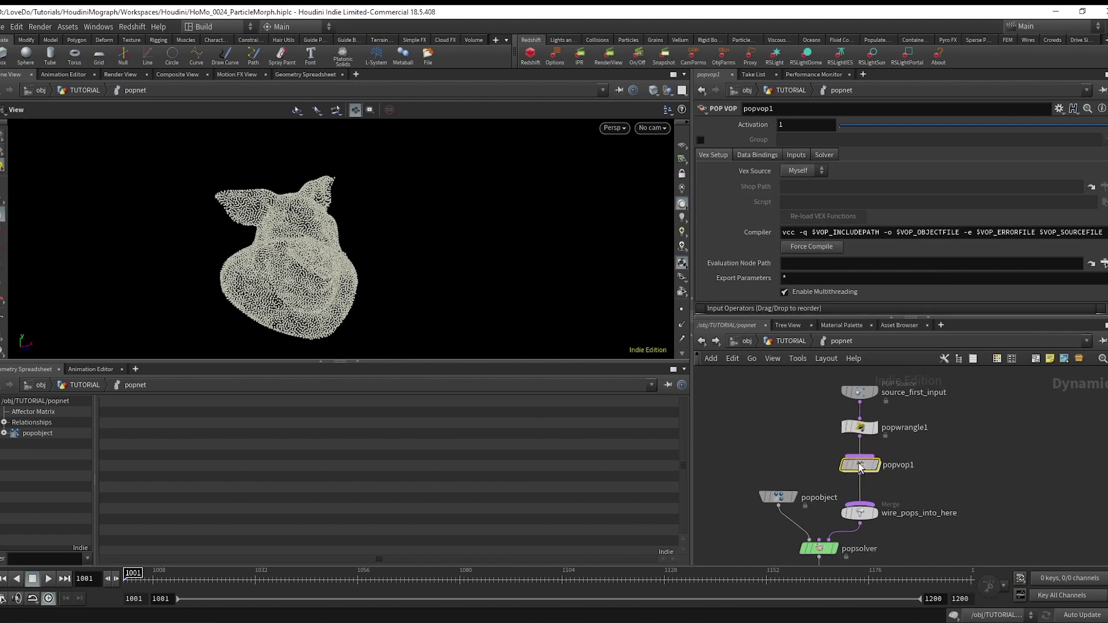
pyautogui.doubleClick(861, 465)
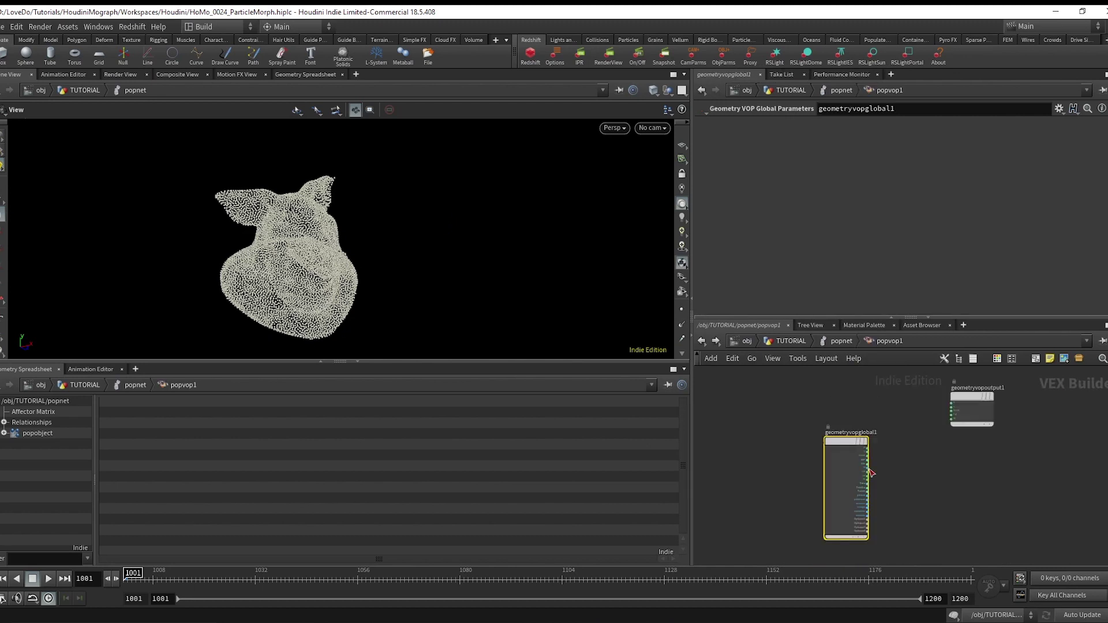
pyautogui.scroll(3, 815, 465)
# Step: Create a Bind node for the vector attribute goal above geometryvopglobal1
pyautogui.press('Tab')
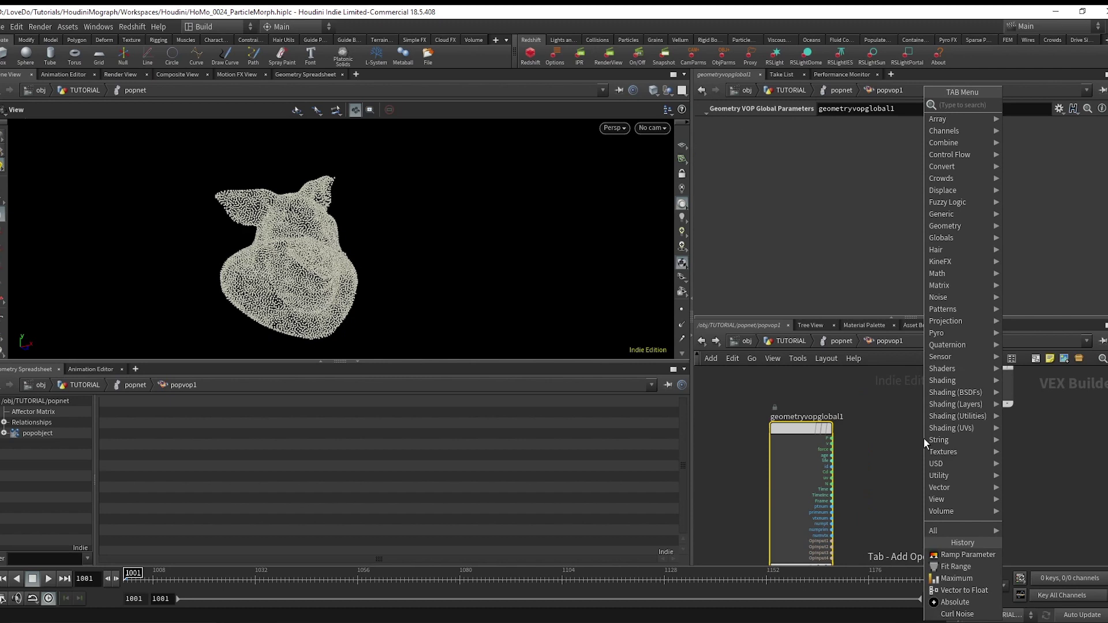
pyautogui.write('bin')
pyautogui.press('Return')
pyautogui.click(924, 438)
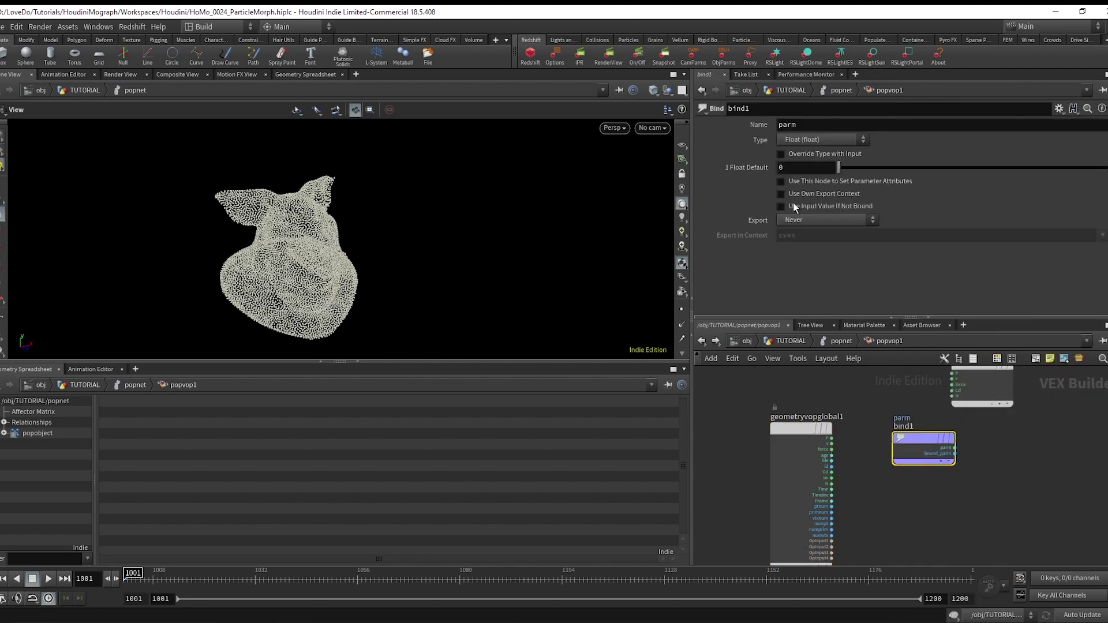
pyautogui.click(795, 142)
pyautogui.click(795, 219)
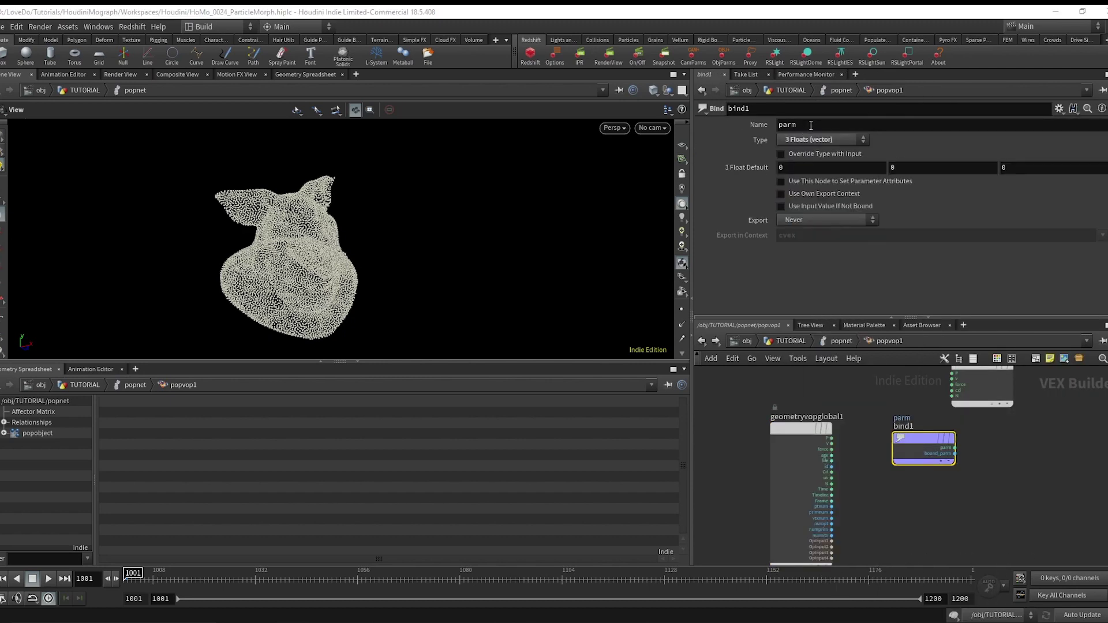
pyautogui.doubleClick(774, 126)
pyautogui.write('goal')
pyautogui.press('Return')
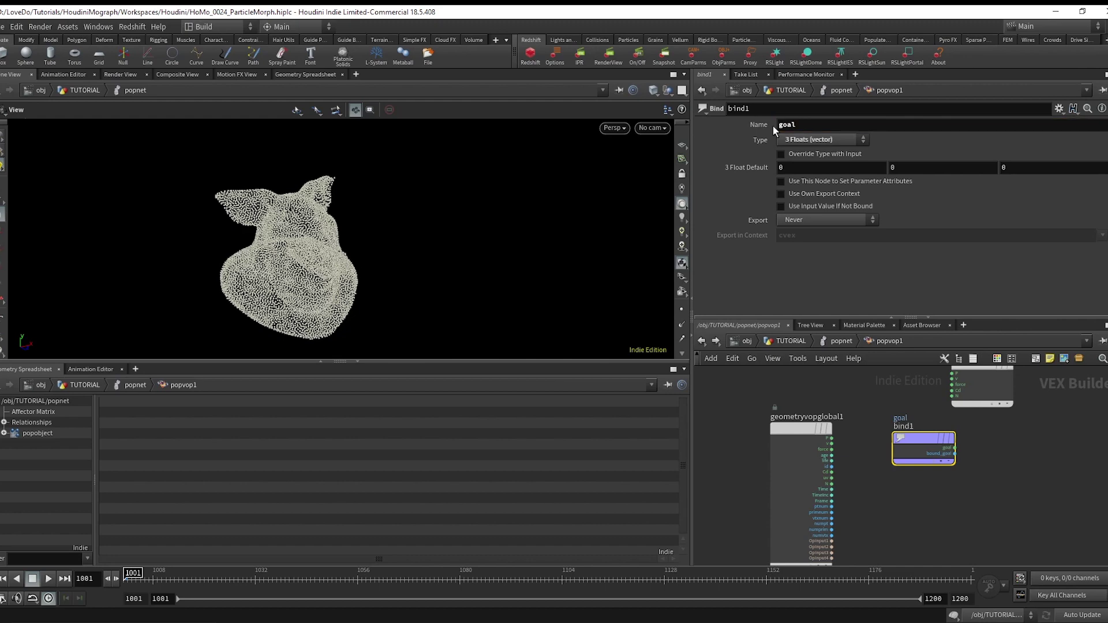
pyautogui.moveTo(914, 433); pyautogui.dragTo(814, 382)
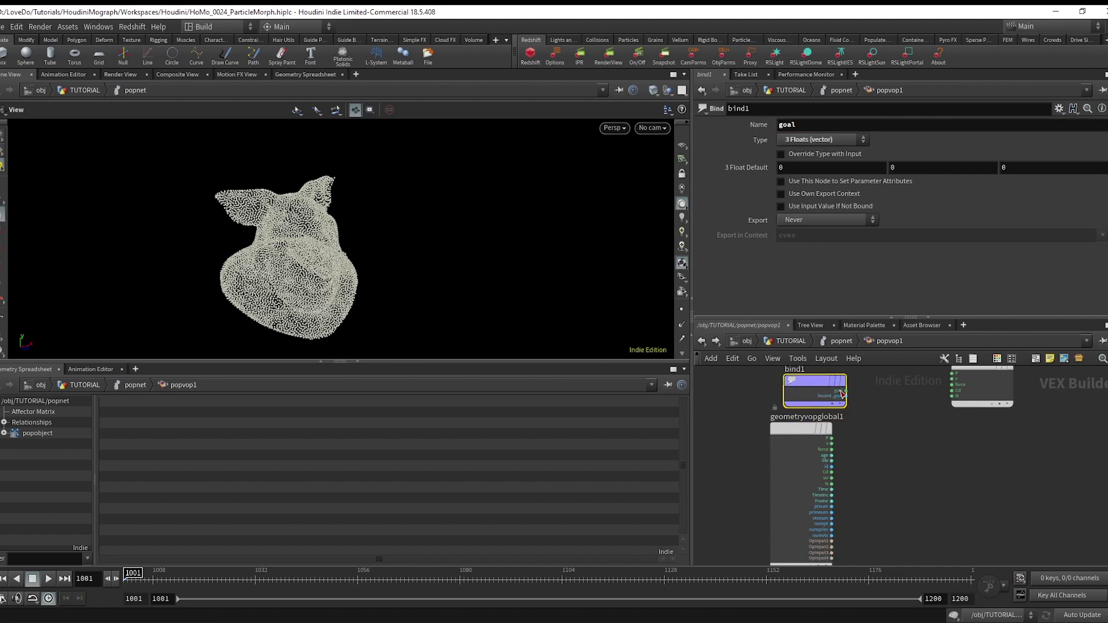
# Step: Subtract the particle position P from goal with a Subtract node
pyautogui.press('Tab')
pyautogui.write('subn')
pyautogui.press('Return')
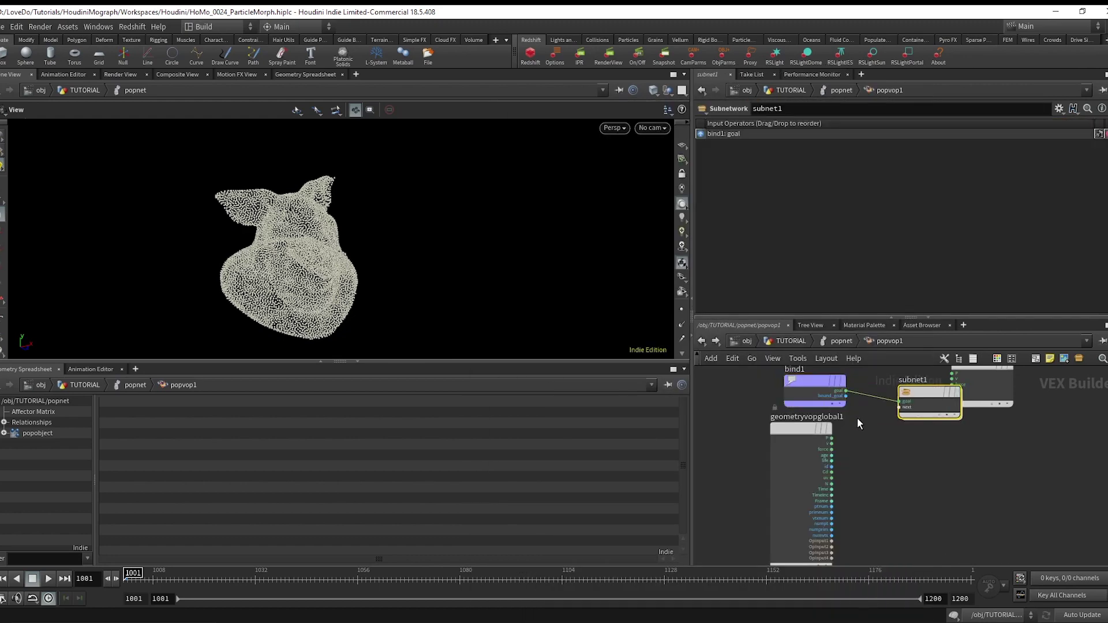
pyautogui.hotkey('ctrl', 'z')
pyautogui.press('Tab')
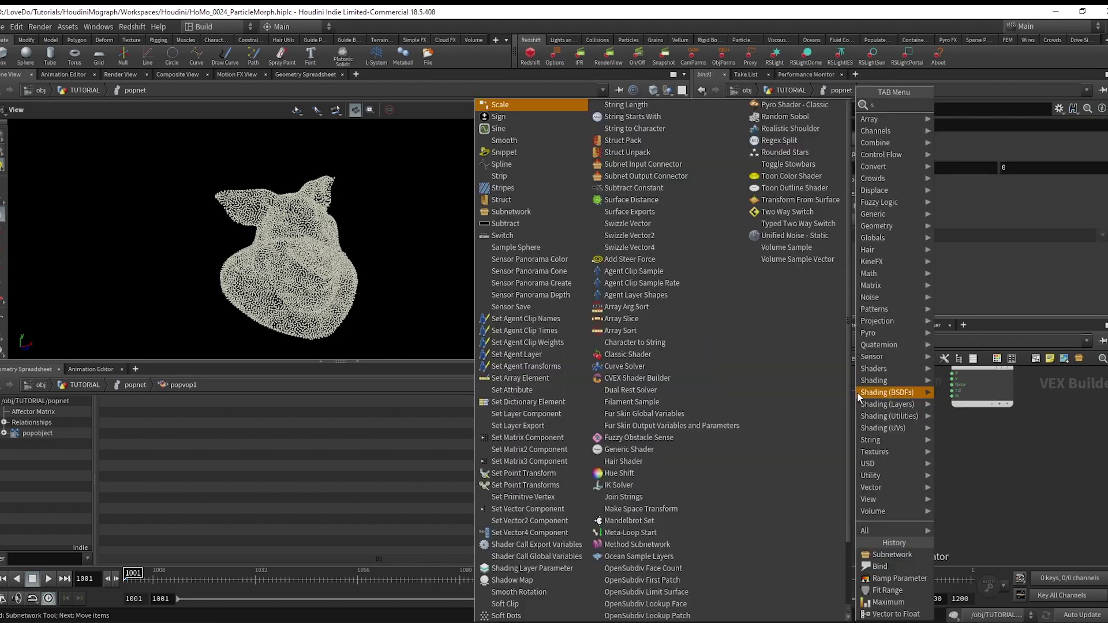
pyautogui.write('subtrac')
pyautogui.press('Return')
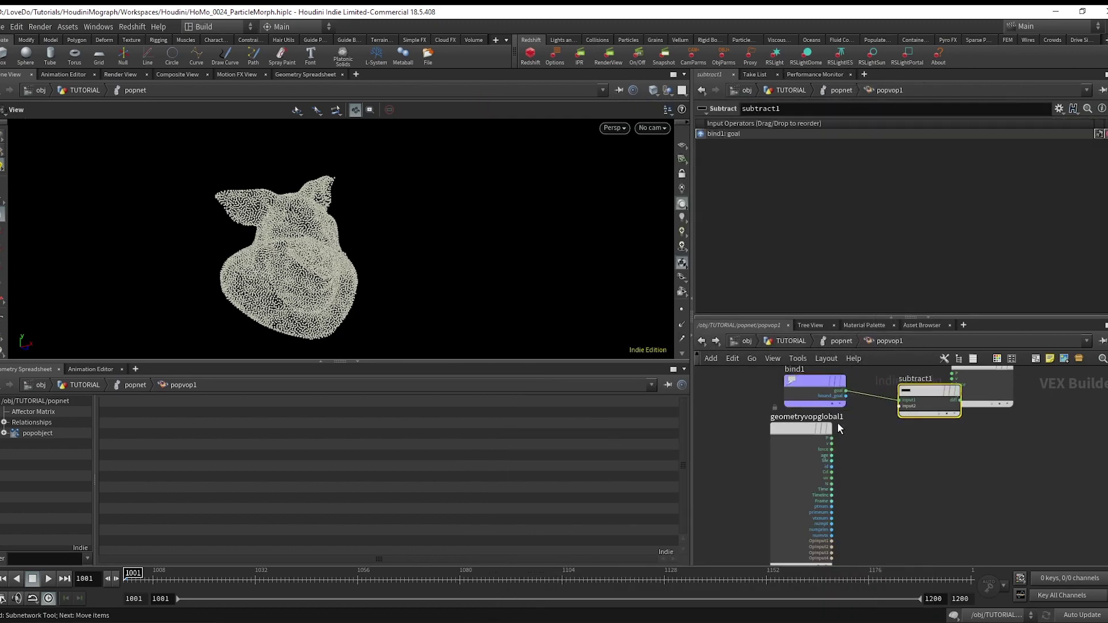
pyautogui.click(899, 406)
pyautogui.moveTo(1062, 392); pyautogui.dragTo(970, 429, button='middle')
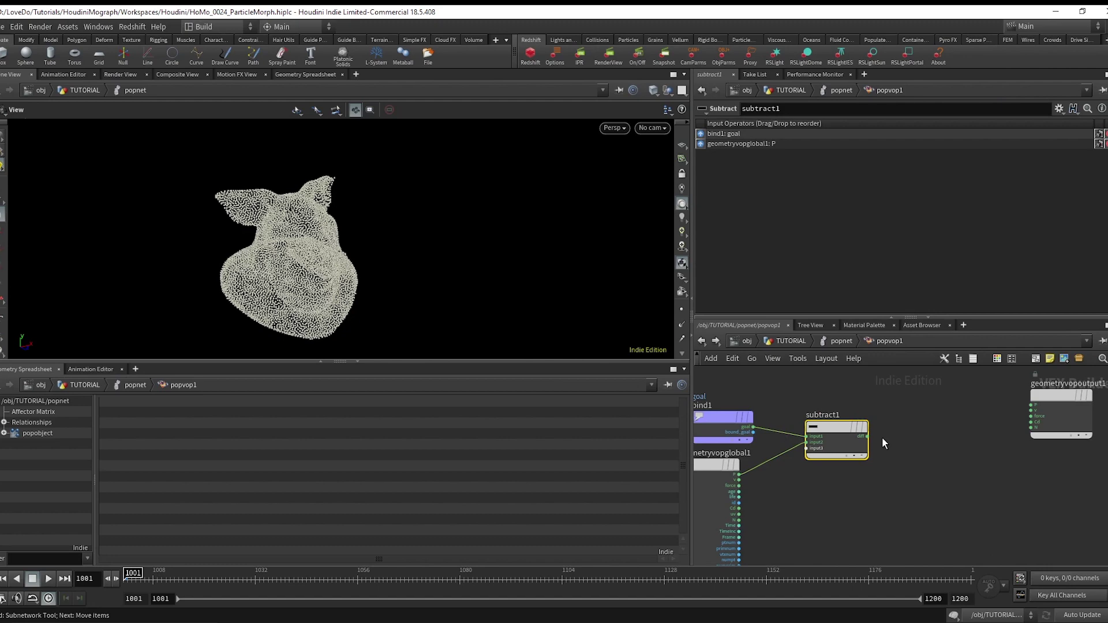
# Step: Normalize the difference and wire the result into the force output
pyautogui.click(867, 436)
pyautogui.press('Tab')
pyautogui.write('norm')
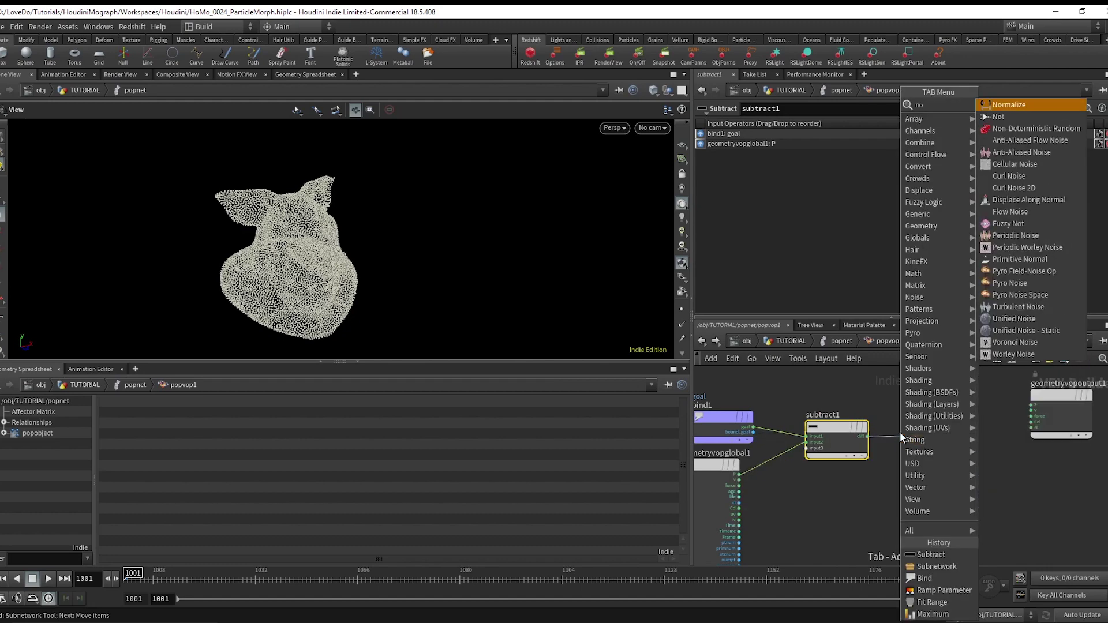
pyautogui.press('Return')
pyautogui.click(982, 445)
pyautogui.click(1031, 416)
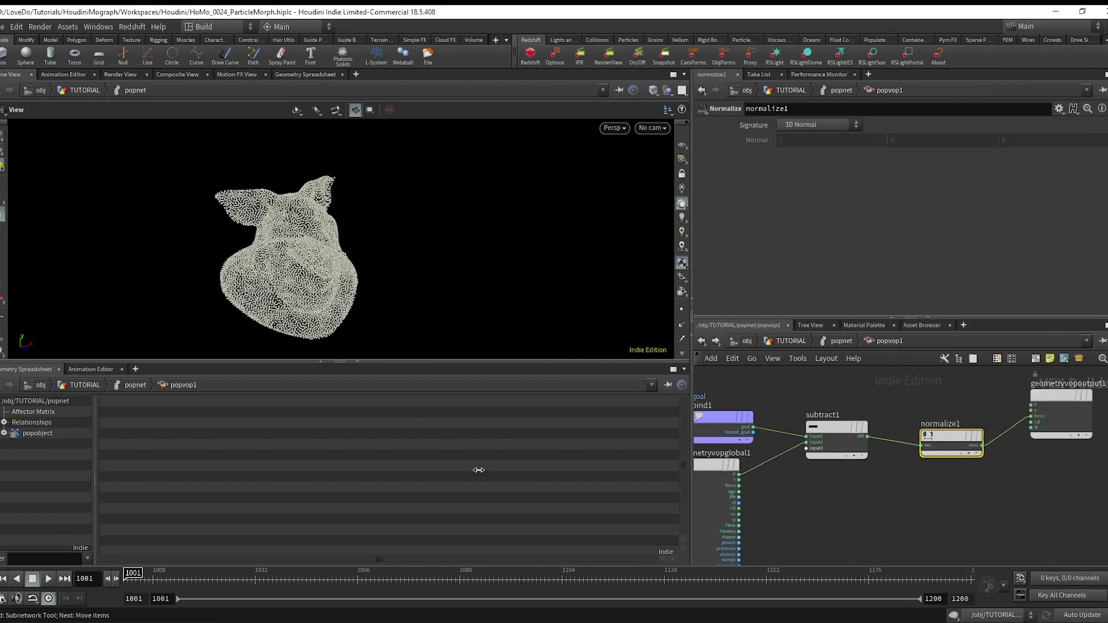
# Step: Preview the morph, then add an Anti-Aliased Noise node below normalize1
pyautogui.click(49, 579)
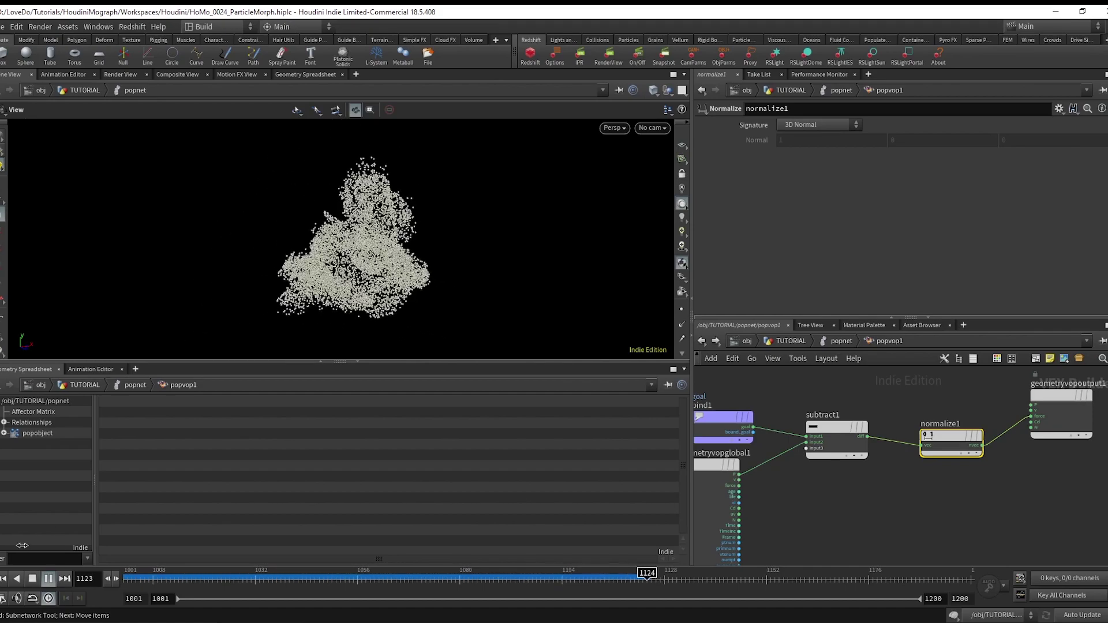
pyautogui.click(49, 579)
pyautogui.scroll(-2, 954, 472)
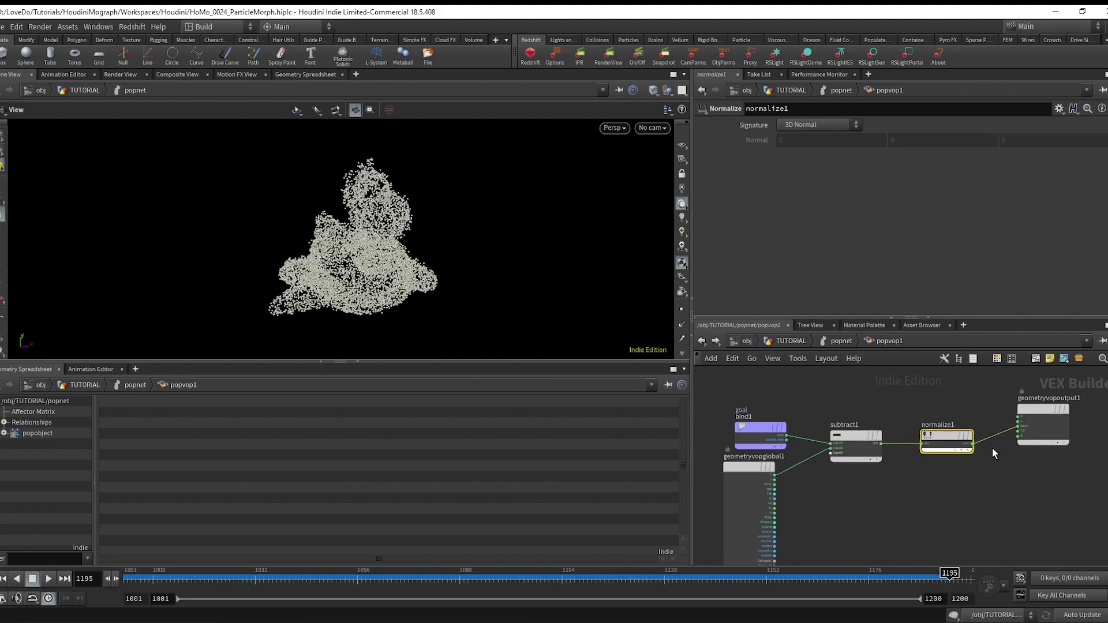
pyautogui.moveTo(1040, 438); pyautogui.dragTo(1065, 461)
pyautogui.press('Tab')
pyautogui.write('a')
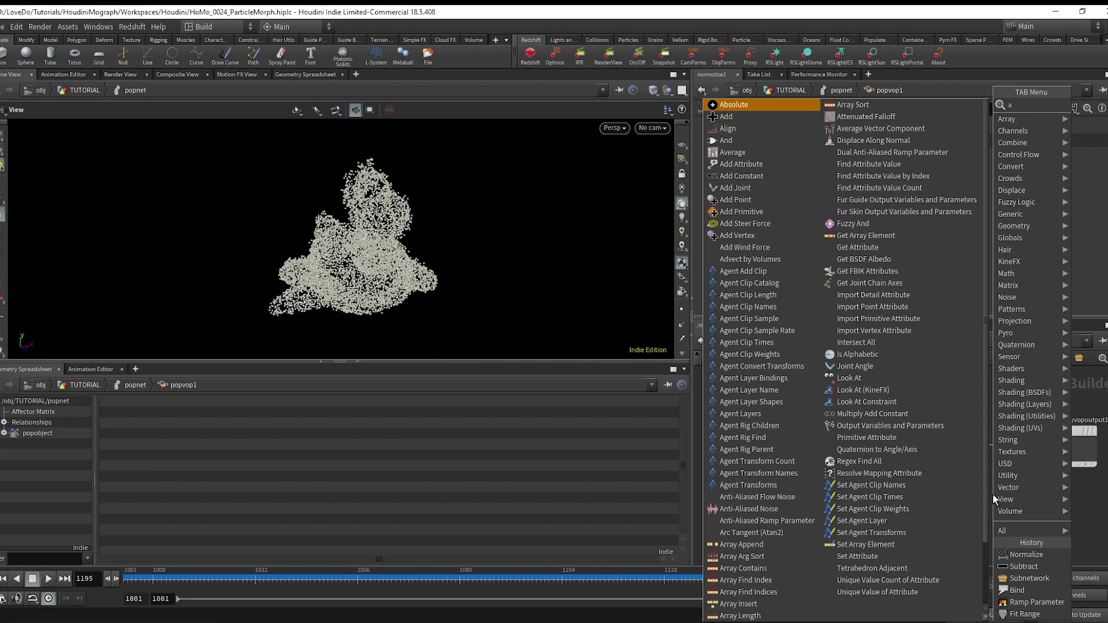
pyautogui.write('nno')
pyautogui.press('Down')
pyautogui.press('Return')
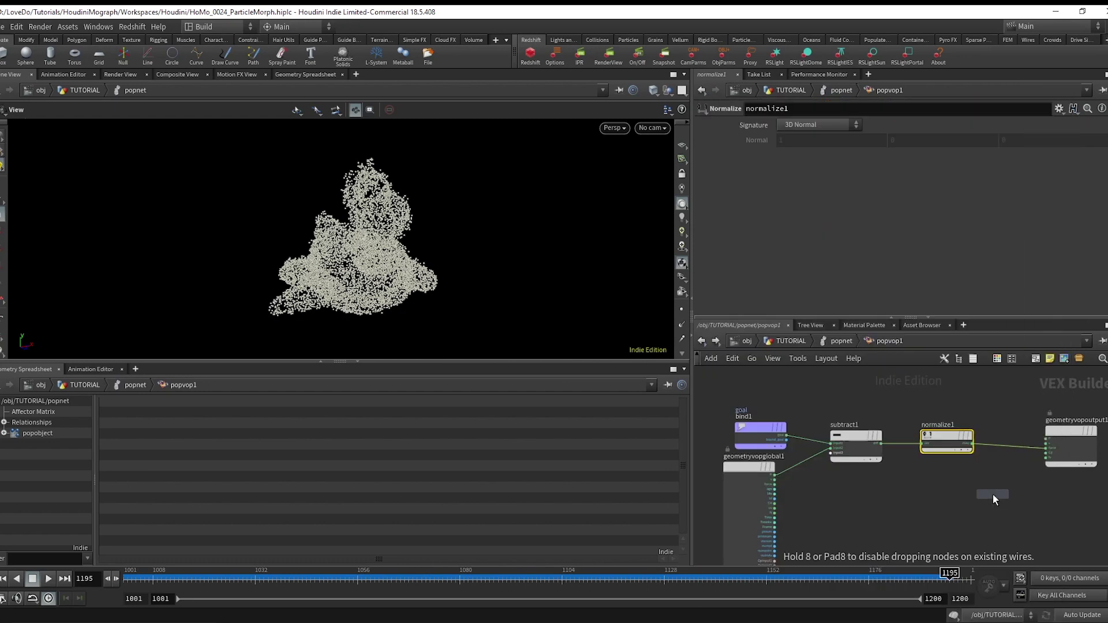
pyautogui.click(906, 480)
# Step: Insert add1 after normalize1, feed P into the noise, and the noise into add1
pyautogui.press('Tab')
pyautogui.write('add')
pyautogui.press('Return')
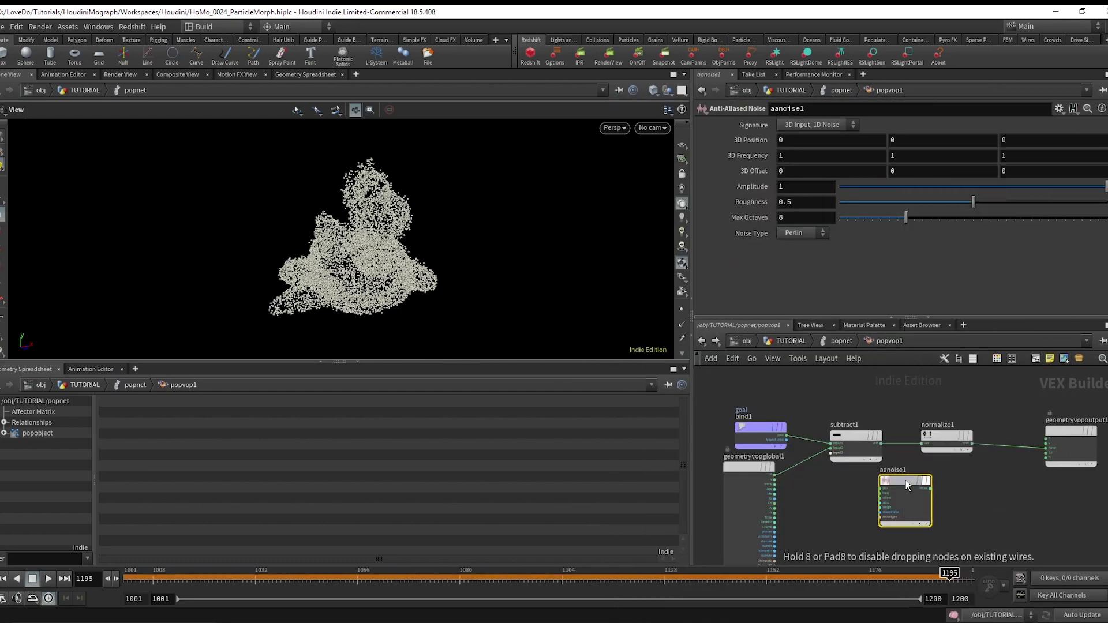
pyautogui.click(906, 480)
pyautogui.scroll(3, 863, 497)
pyautogui.click(885, 483)
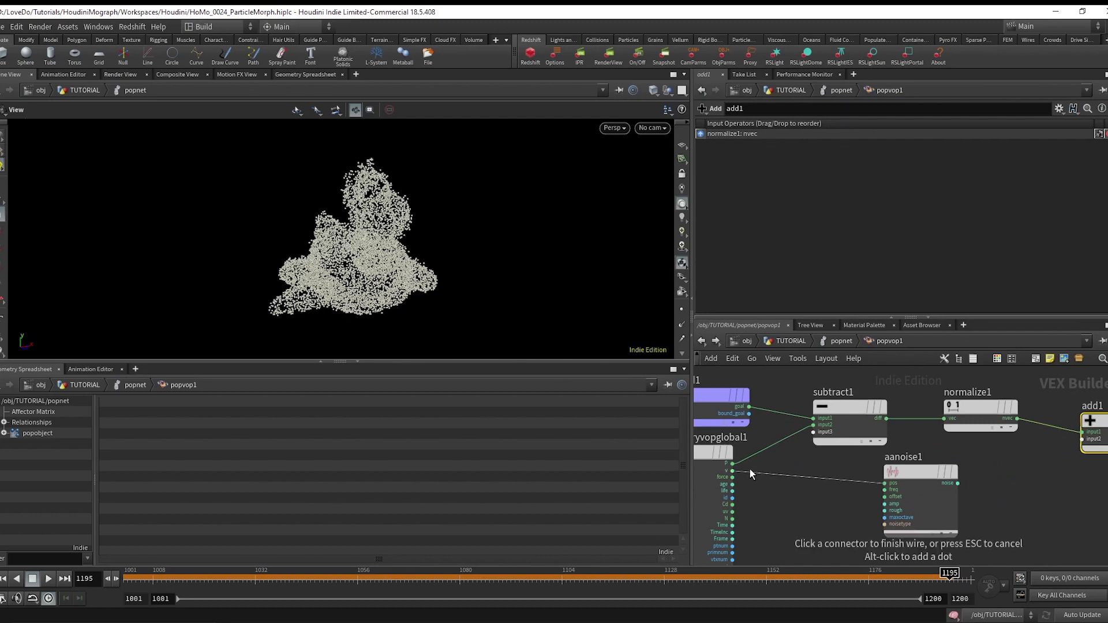
pyautogui.click(732, 463)
pyautogui.click(958, 483)
pyautogui.click(1088, 456)
# Step: Set aanoise1's signature to 3D Input, 3D Noise and replay the simulation
pyautogui.click(945, 516)
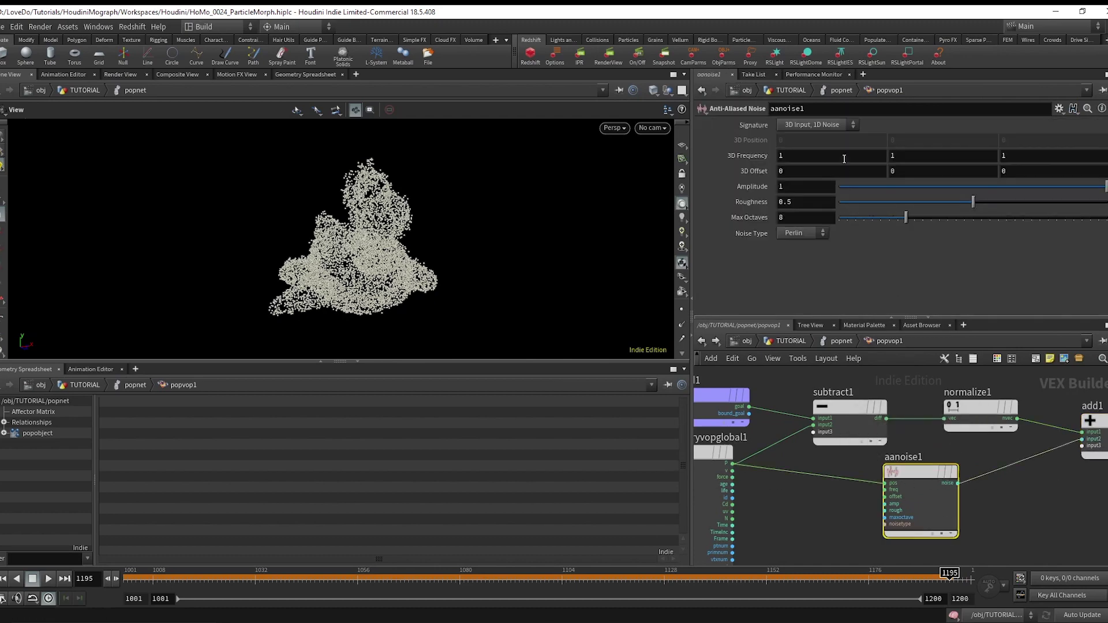
pyautogui.click(826, 148)
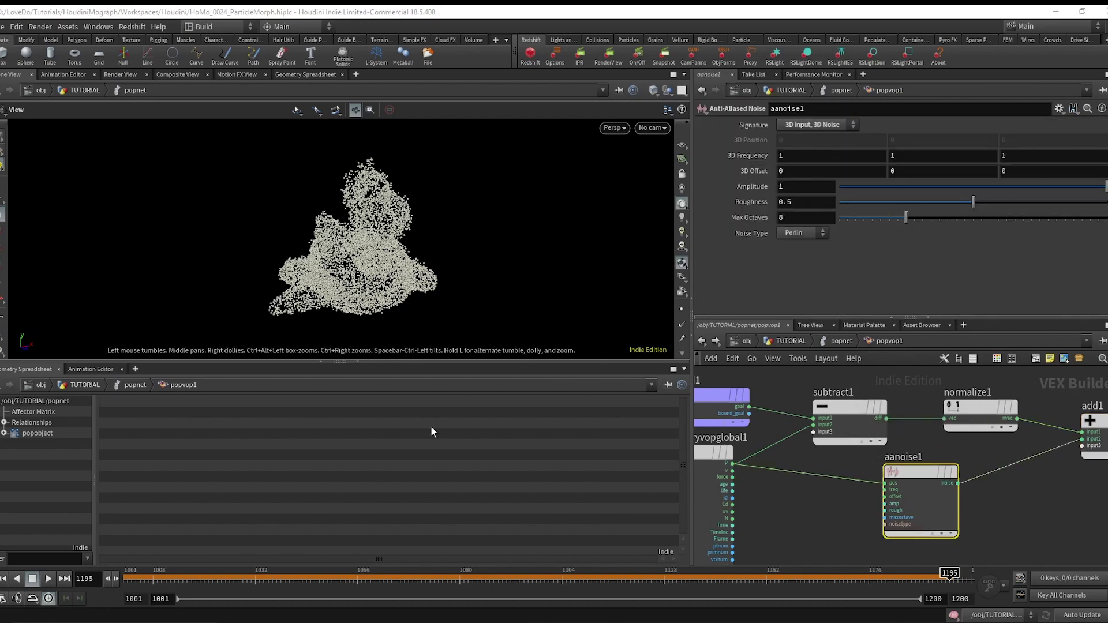
pyautogui.click(53, 578)
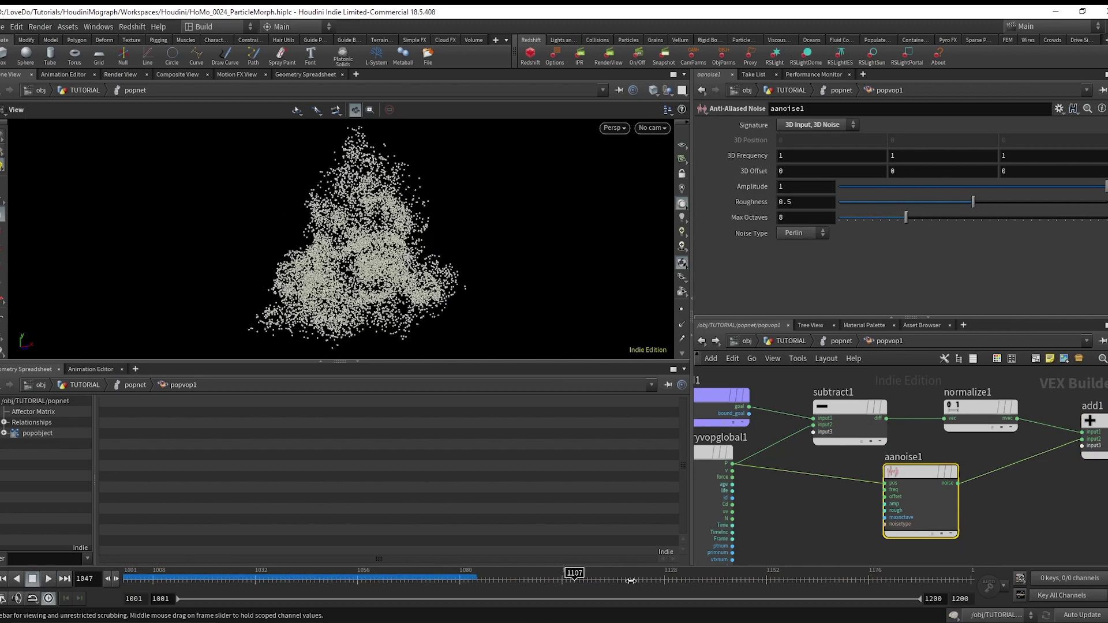
# Step: Add a Distance node measuring between bound_goal and particle position P
pyautogui.press('Tab')
pyautogui.write('dist')
pyautogui.press('Return')
pyautogui.click(909, 548)
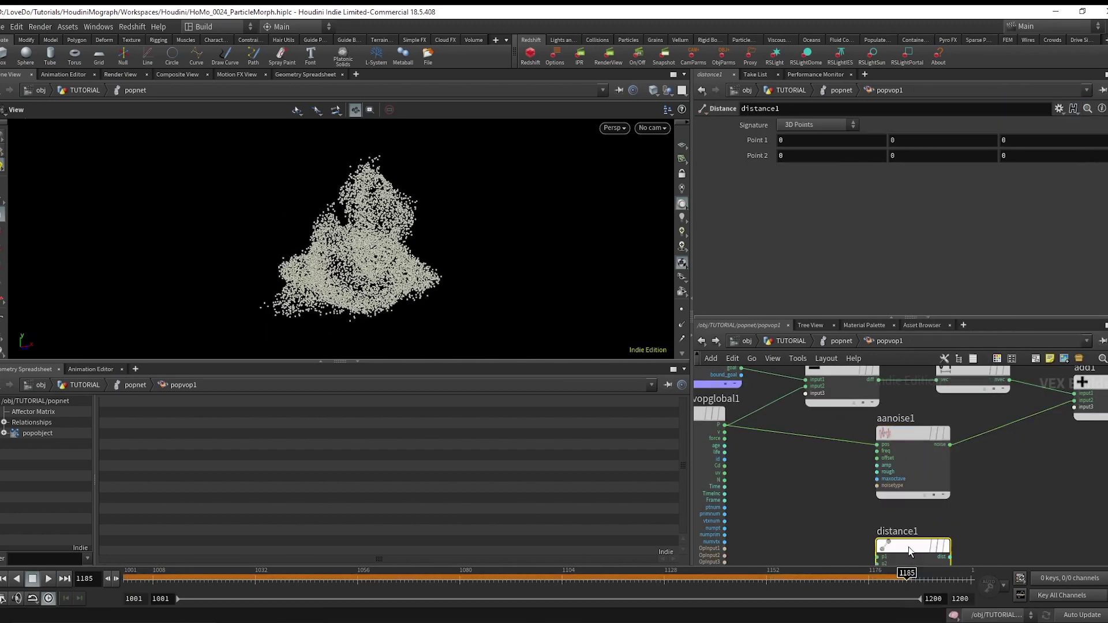
pyautogui.click(879, 546)
pyautogui.click(761, 431)
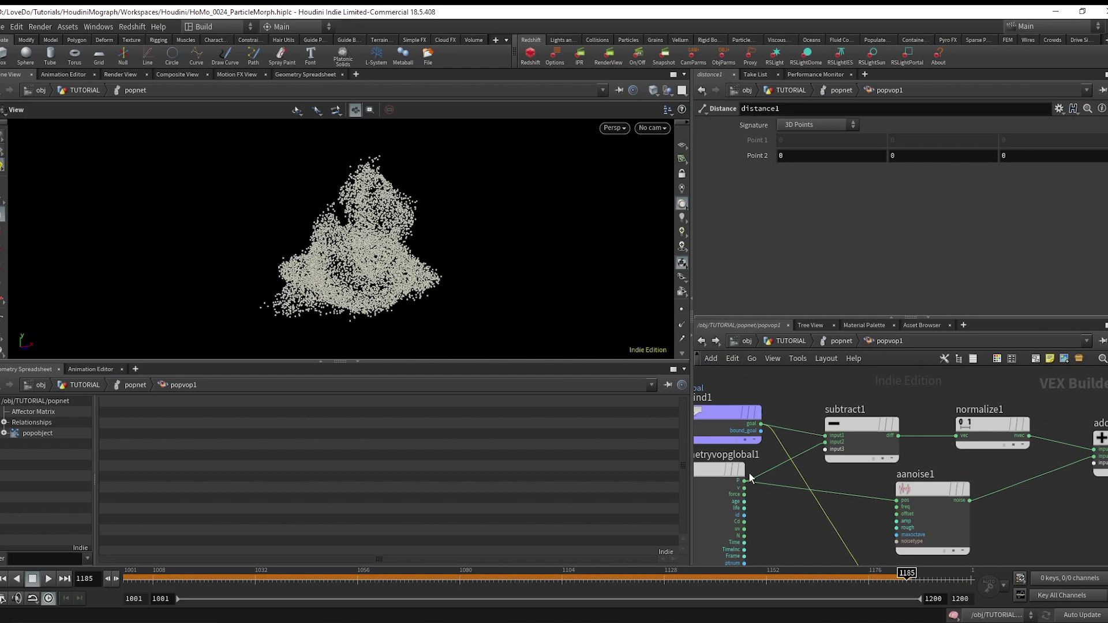
pyautogui.click(744, 481)
pyautogui.scroll(-3, 750, 462)
pyautogui.click(839, 497)
# Step: Feed the distance into a Fit Range with Source Max .1 and Destination Max 0
pyautogui.click(889, 494)
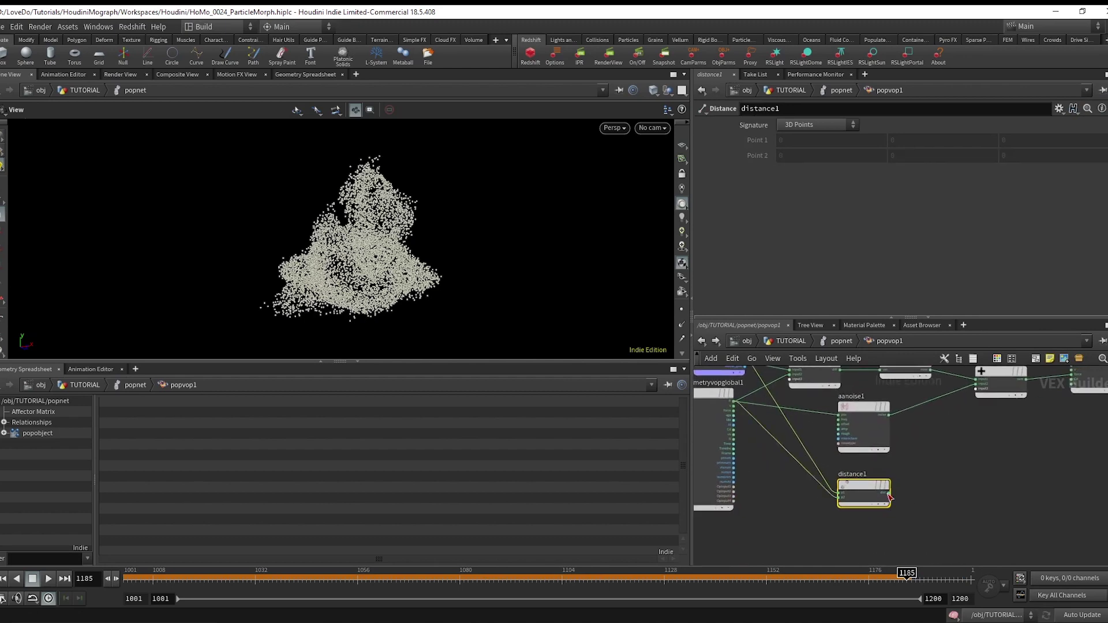
pyautogui.press('Tab')
pyautogui.press('Escape')
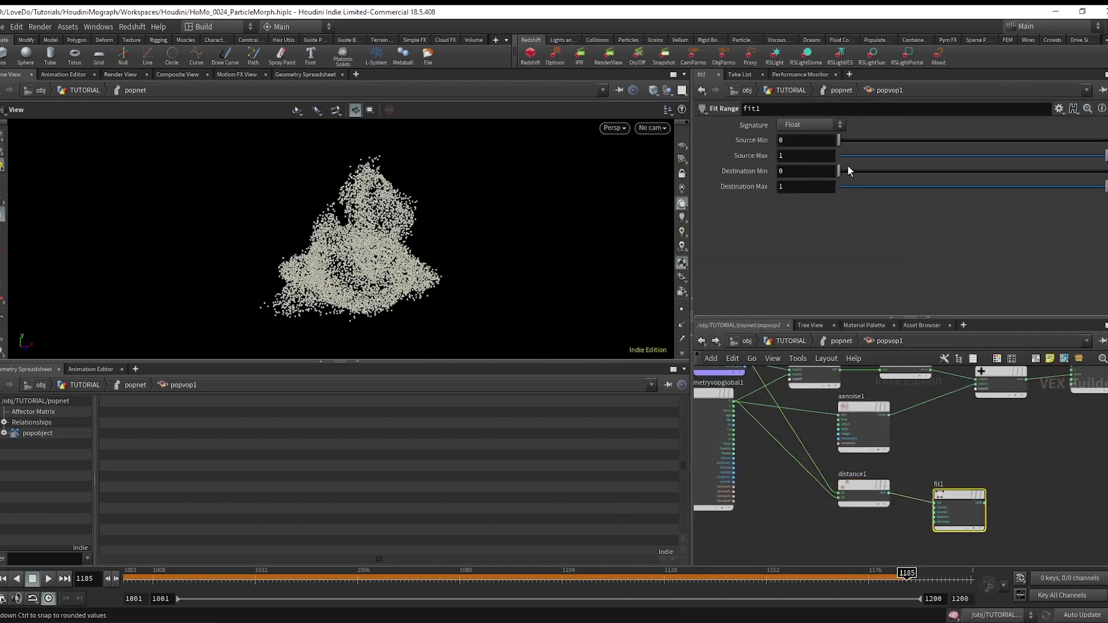
pyautogui.write('.1')
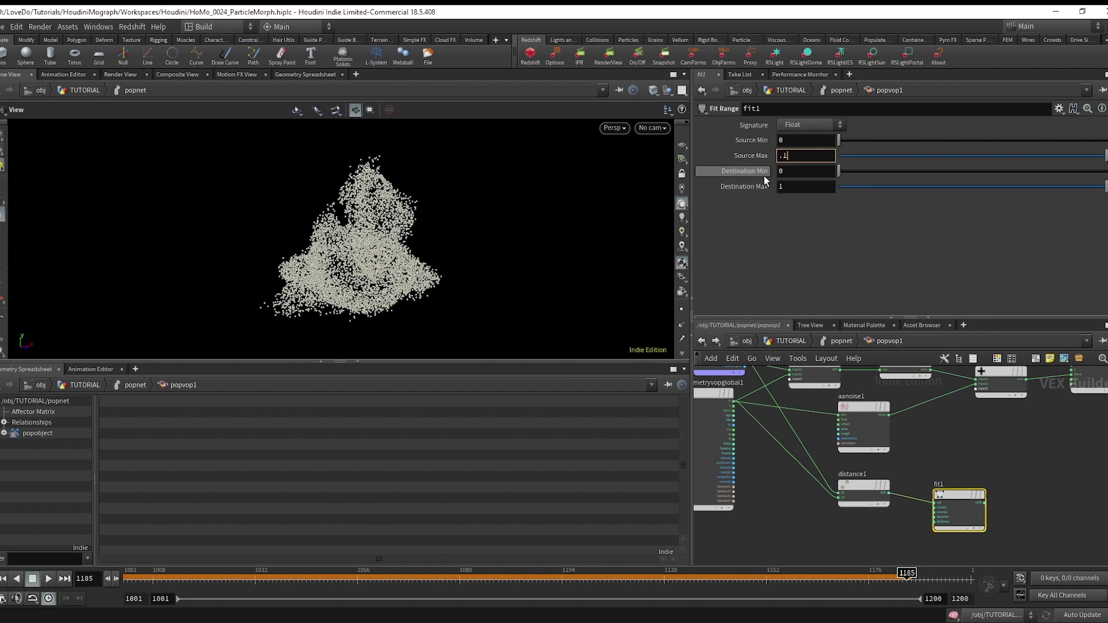
pyautogui.press('Tab')
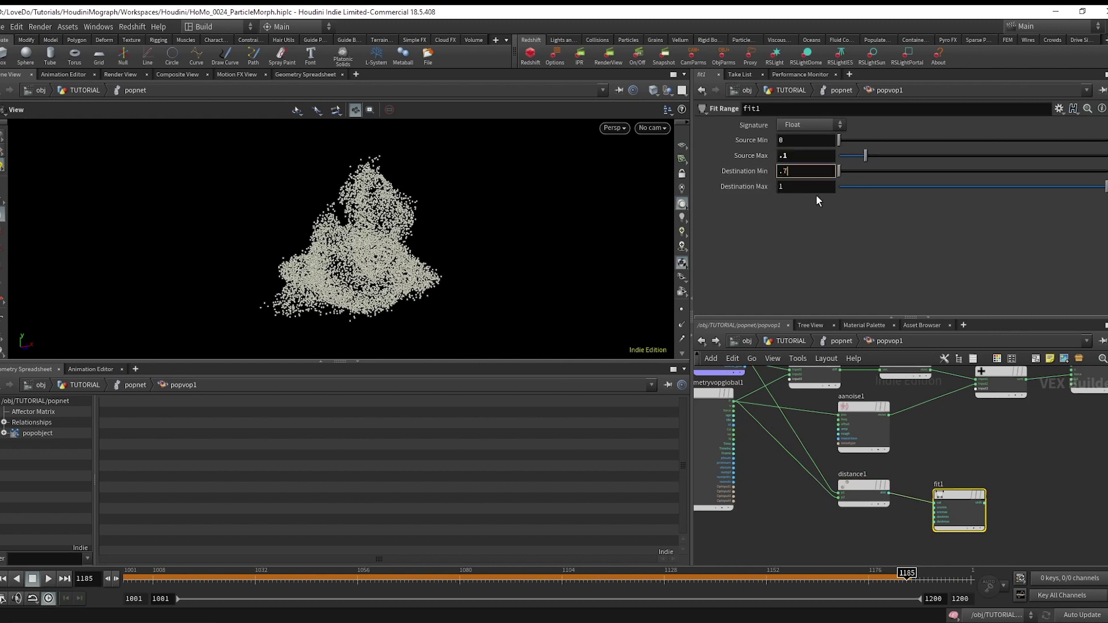
pyautogui.moveTo(781, 195); pyautogui.dragTo(780, 197, button='middle')
pyautogui.moveTo(1011, 482); pyautogui.dragTo(950, 475, button='middle')
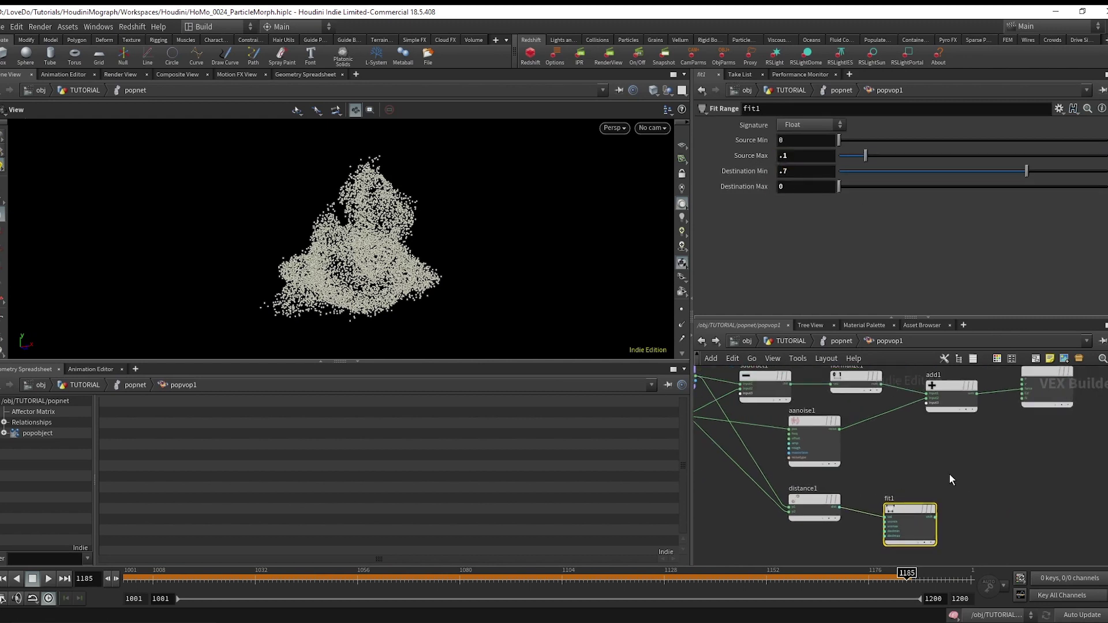
# Step: Add a Mix node to the network, undoing an accidental Color Mix
pyautogui.press('Tab')
pyautogui.write('colormix')
pyautogui.press('Return')
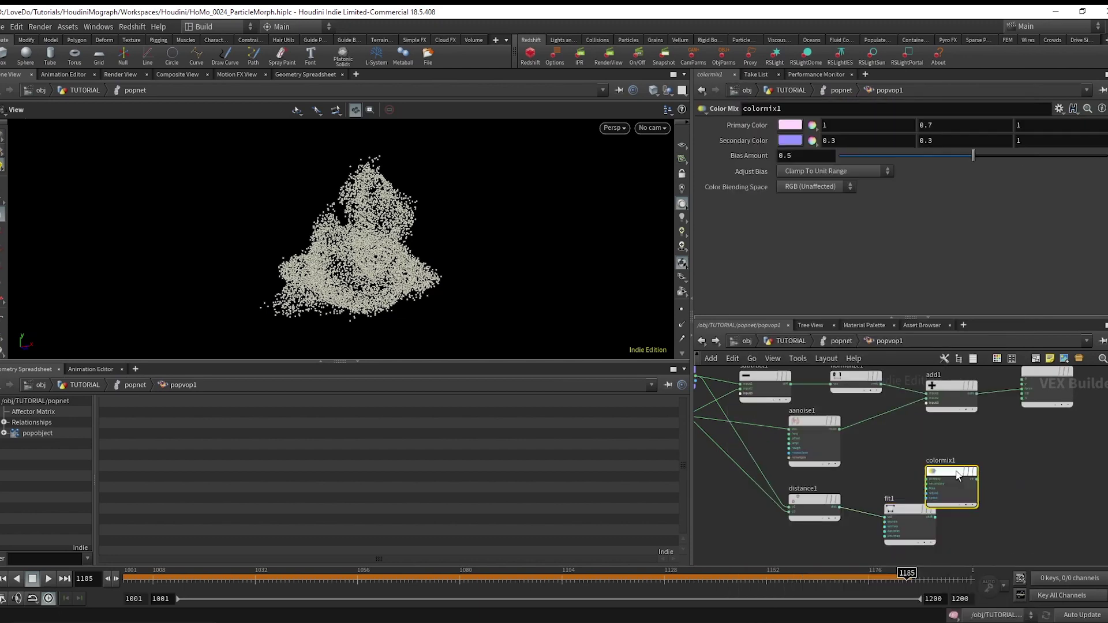
pyautogui.click(979, 471)
pyautogui.hotkey('ctrl', 'z')
pyautogui.press('Tab')
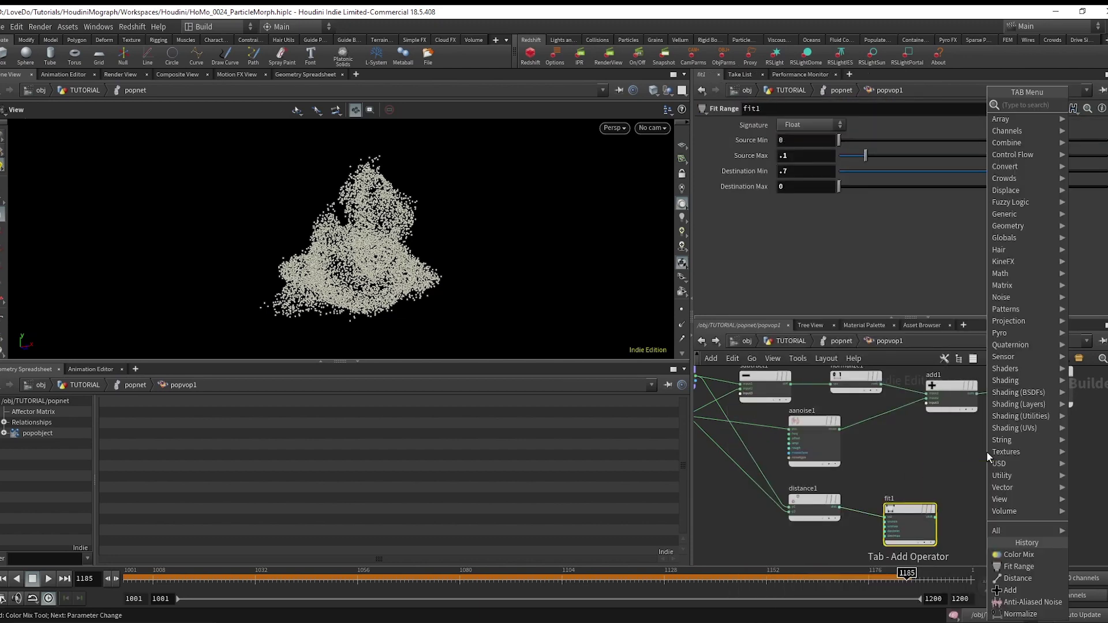
pyautogui.write('mix')
pyautogui.press('Return')
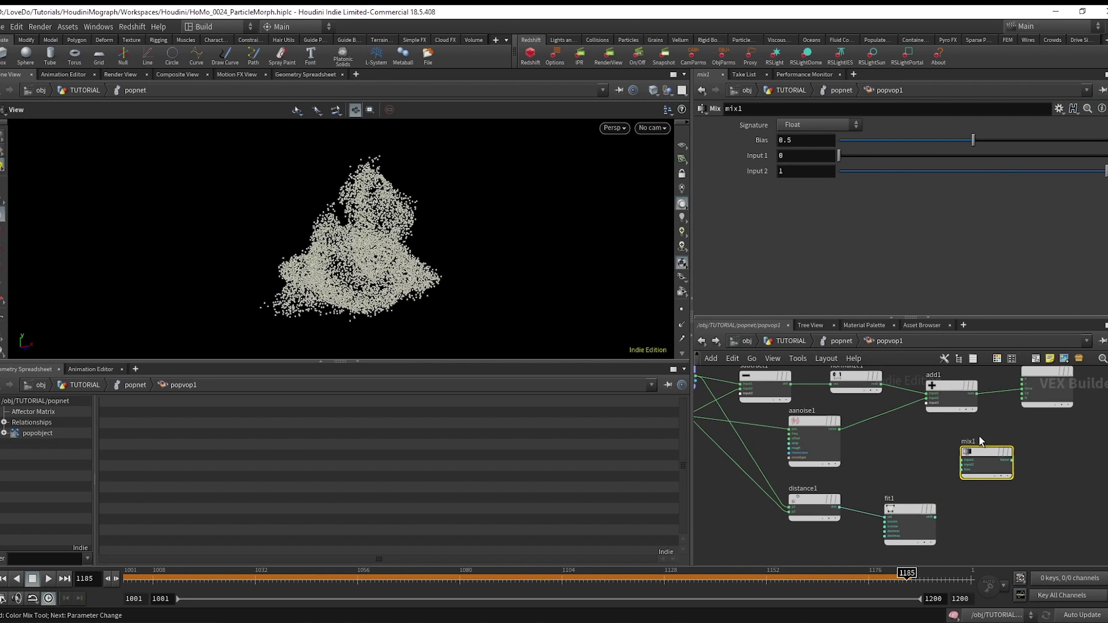
pyautogui.click(951, 459)
# Step: Wire P and goal into mix1, fit1 into its bias, and mix1 into output P
pyautogui.click(962, 461)
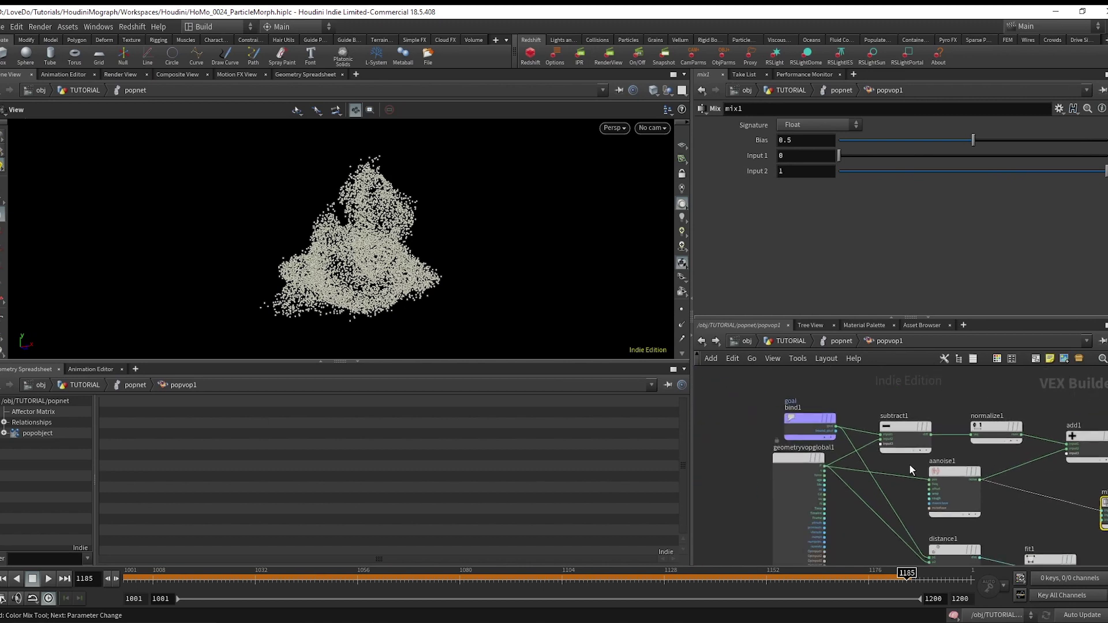
pyautogui.click(826, 467)
pyautogui.click(835, 430)
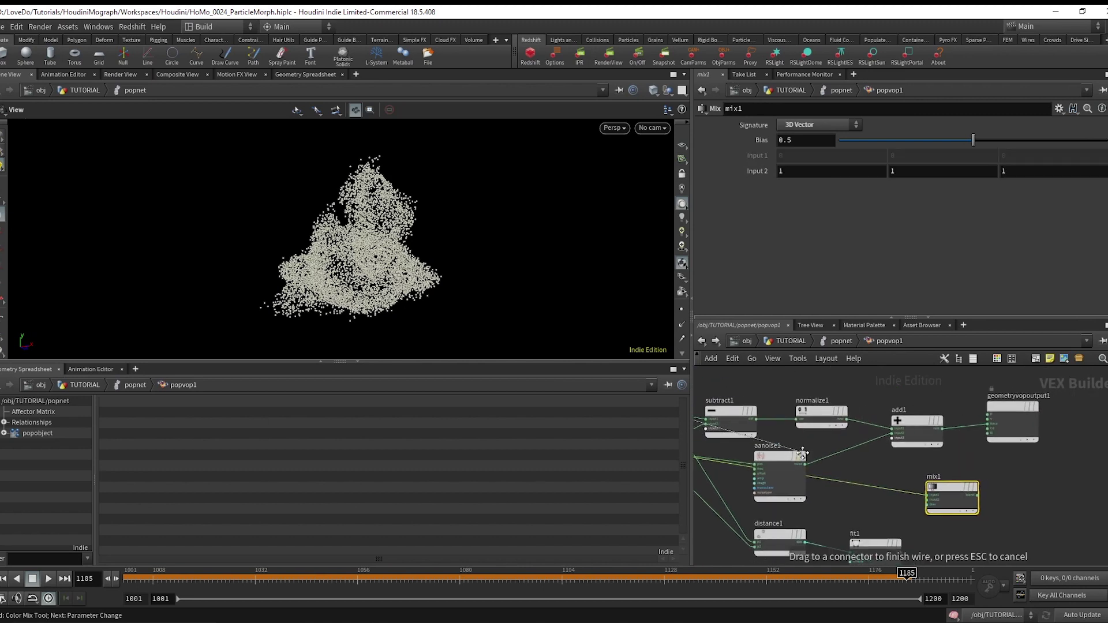
pyautogui.click(927, 509)
pyautogui.click(927, 510)
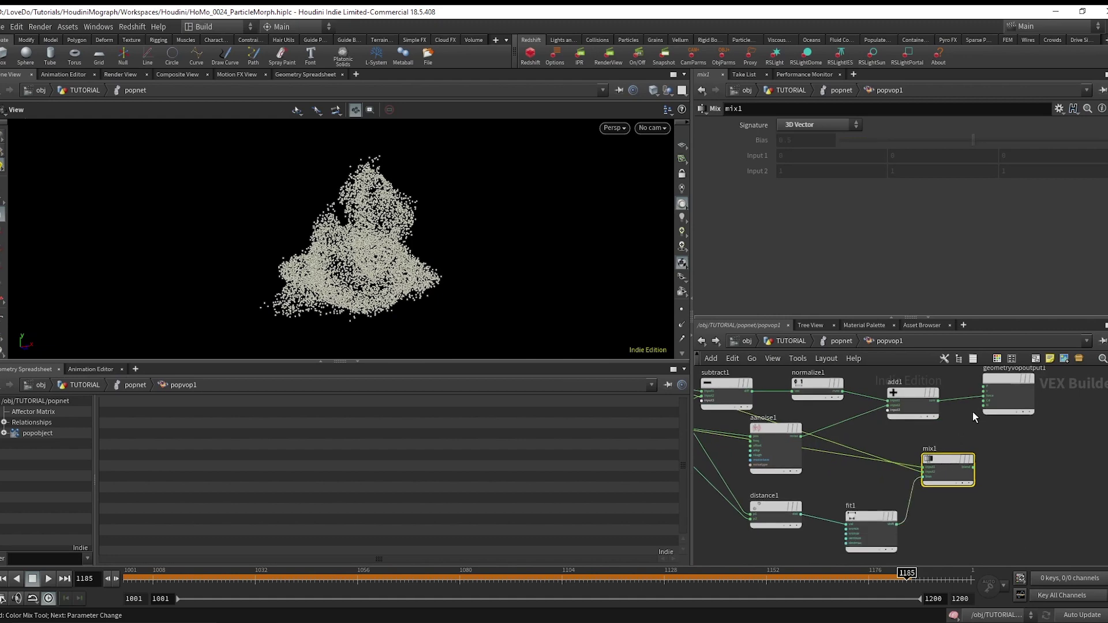
pyautogui.click(985, 391)
pyautogui.click(973, 466)
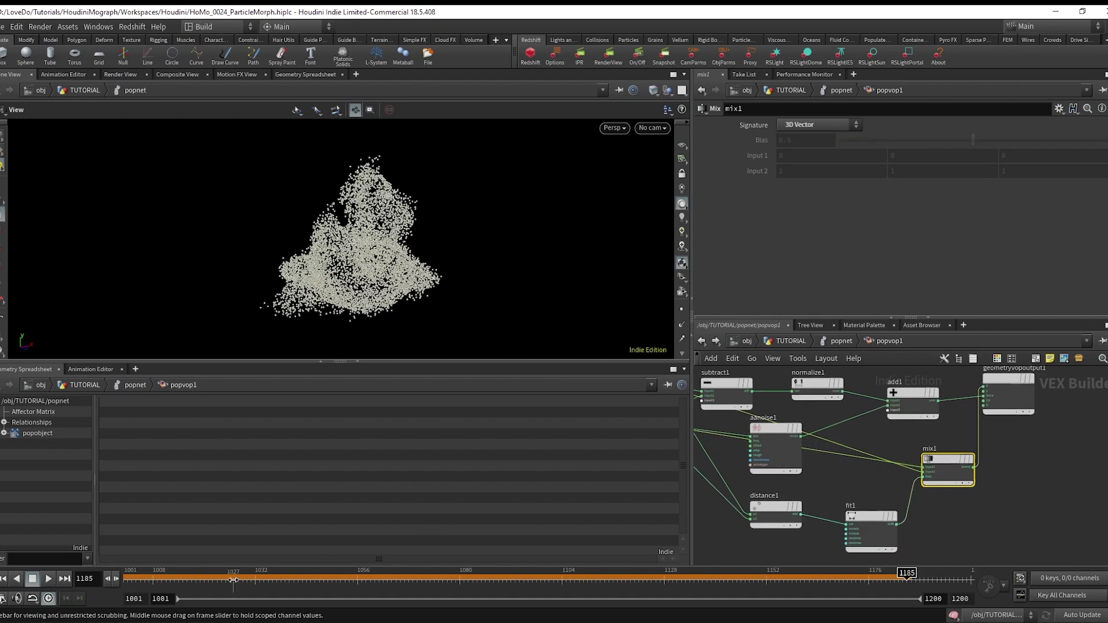
# Step: Play the simulation from frame 1001 to 1071, then return to /obj/TUTORIAL
pyautogui.hotkey('ctrl', 'Up')
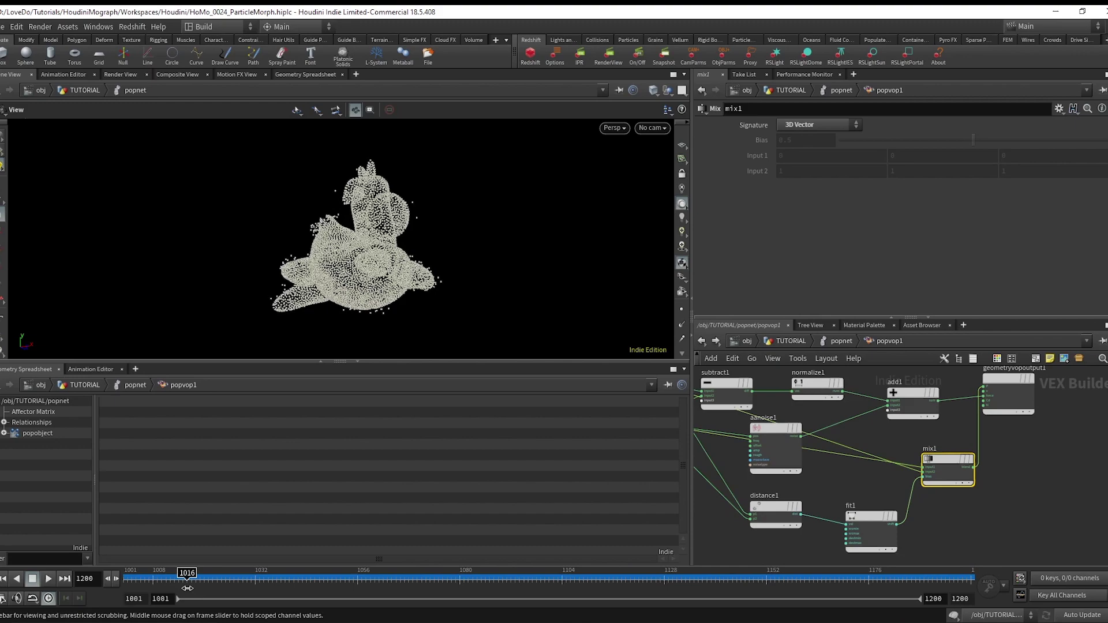
pyautogui.click(47, 581)
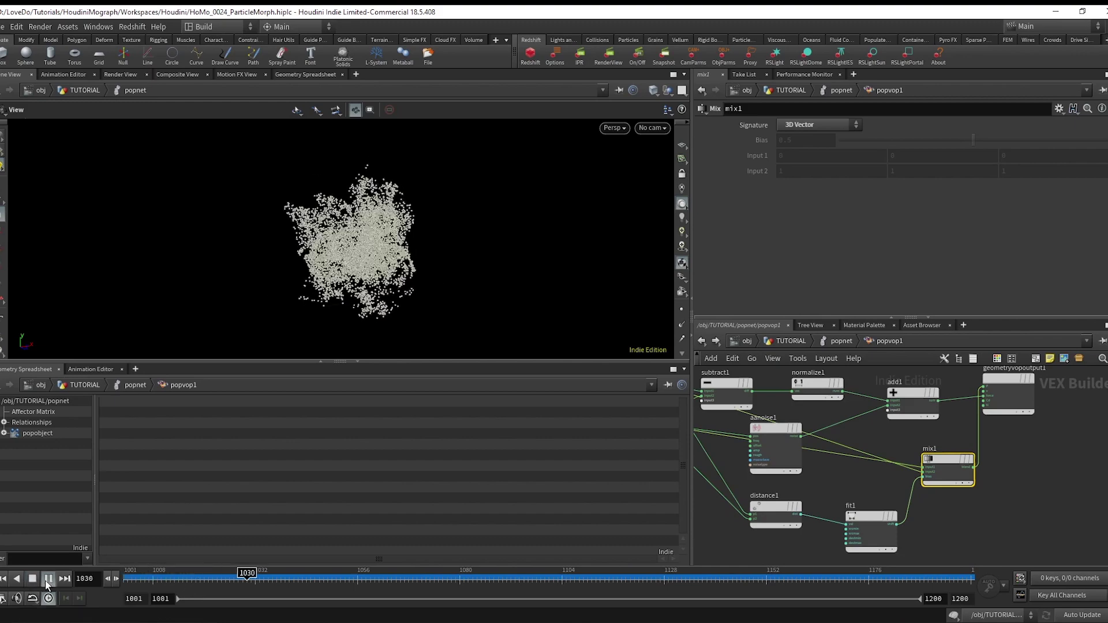
pyautogui.click(48, 580)
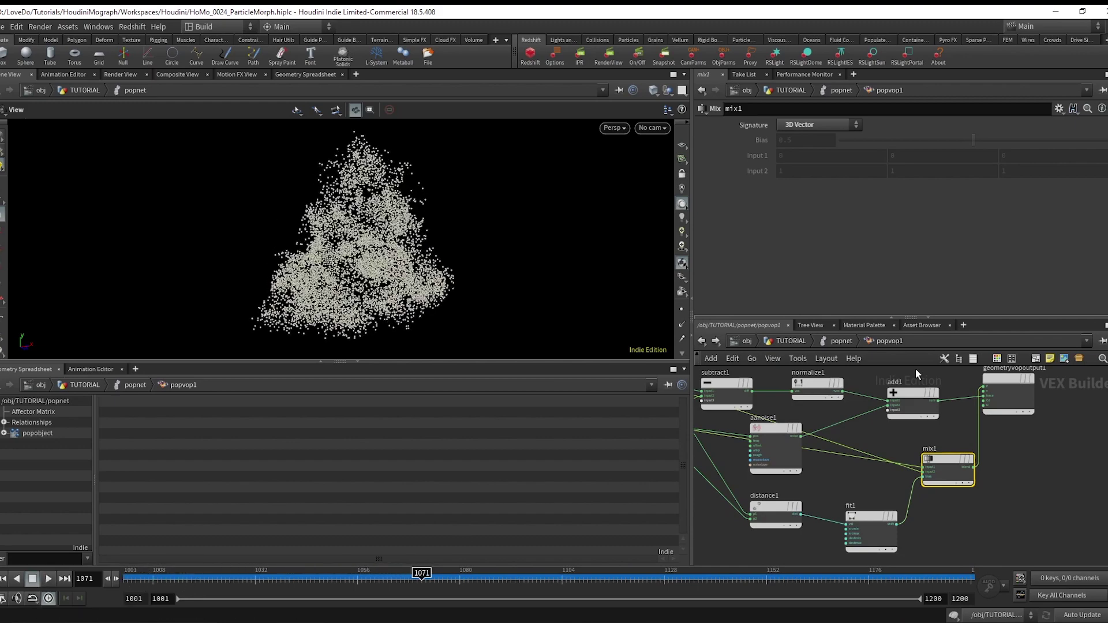
pyautogui.click(846, 341)
pyautogui.click(785, 341)
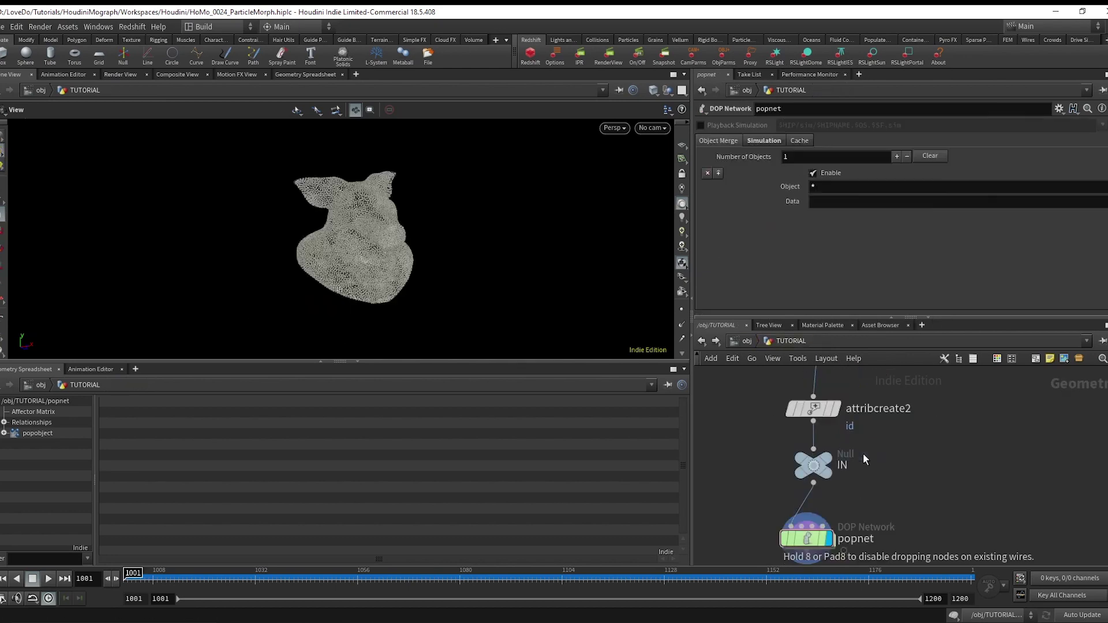
# Step: Insert pointvop1 above IN and add a Turbulent Noise inside fed by P
pyautogui.click(864, 451)
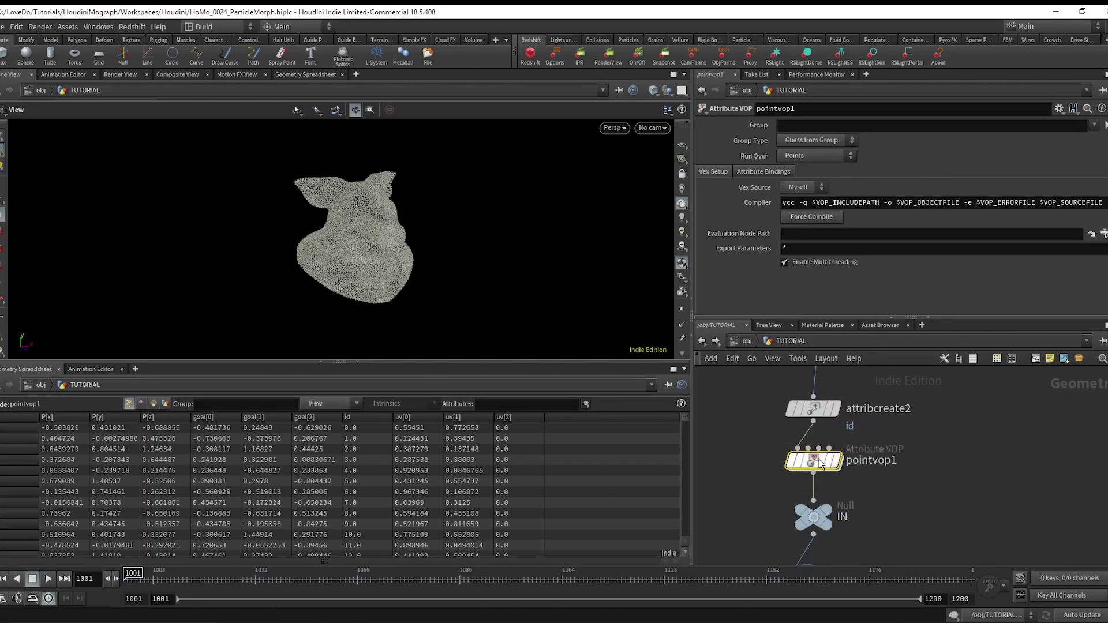
pyautogui.doubleClick(821, 456)
pyautogui.press('Tab')
pyautogui.write('tu')
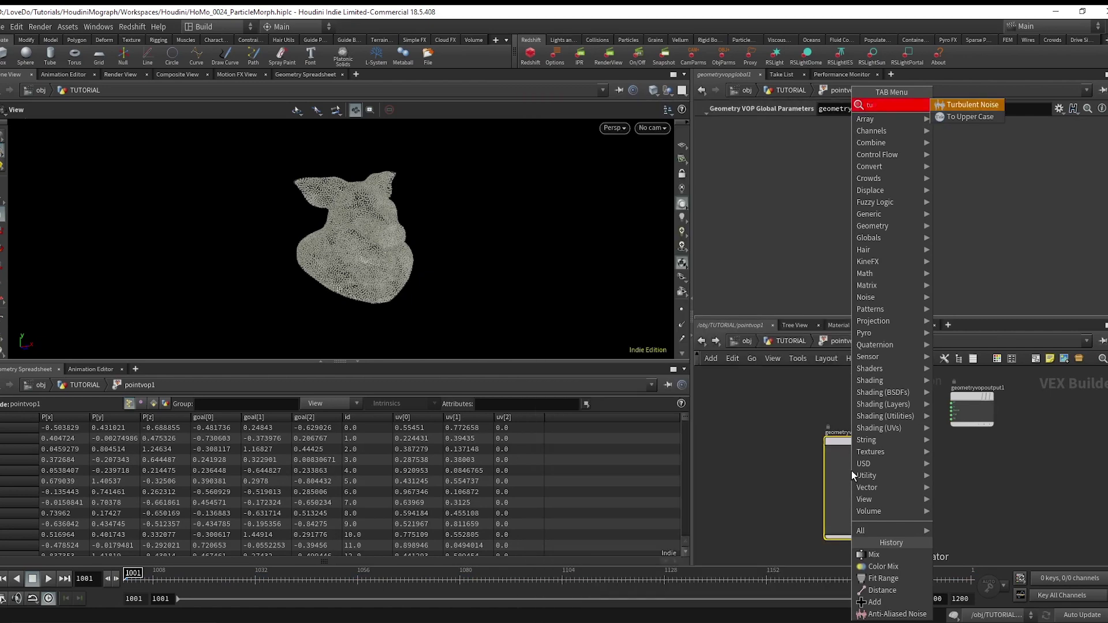
pyautogui.press('Return')
pyautogui.click(851, 471)
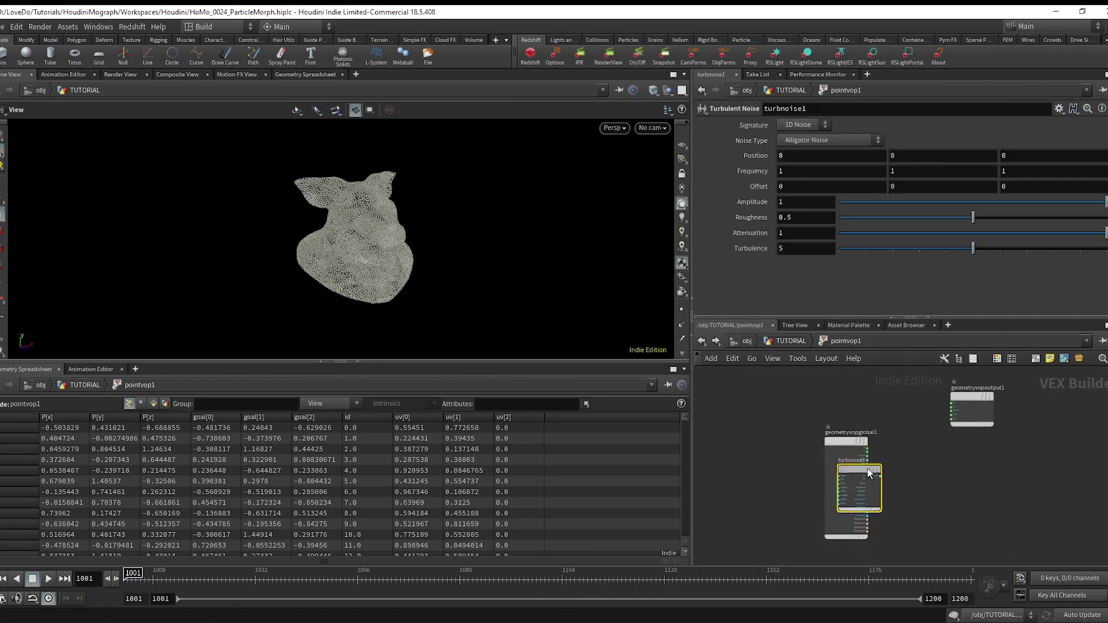
pyautogui.scroll(2, 901, 462)
pyautogui.scroll(1, 901, 462)
pyautogui.moveTo(828, 434); pyautogui.dragTo(860, 476)
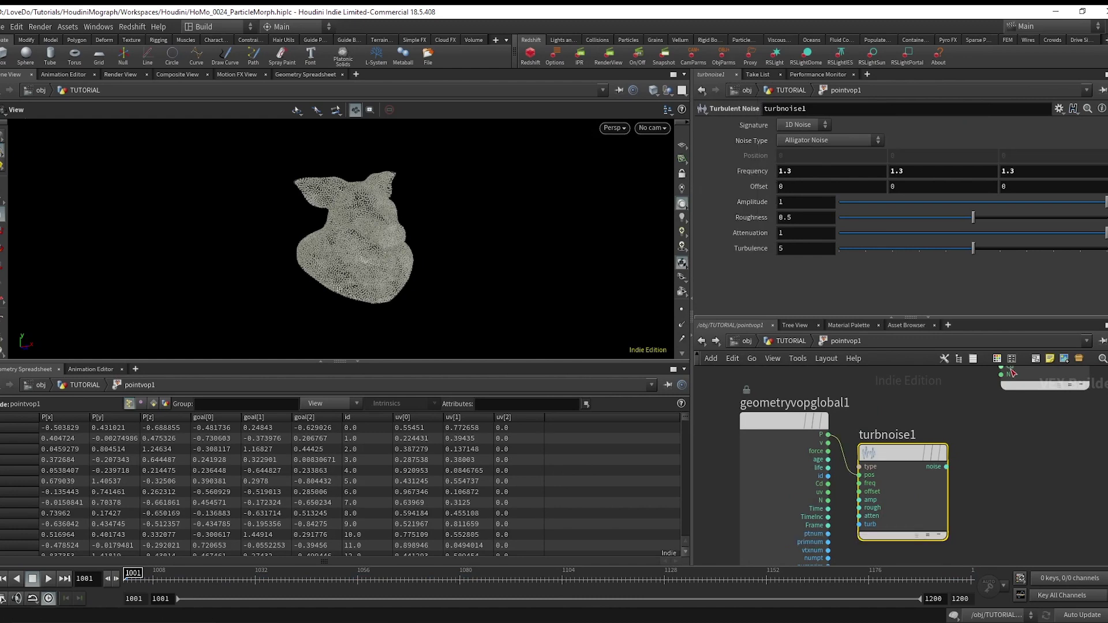
# Step: Connect the turbulent noise result to the output colour Cd
pyautogui.click(1040, 384)
pyautogui.moveTo(1009, 392); pyautogui.dragTo(1012, 413, button='middle')
pyautogui.moveTo(1005, 388); pyautogui.dragTo(951, 488)
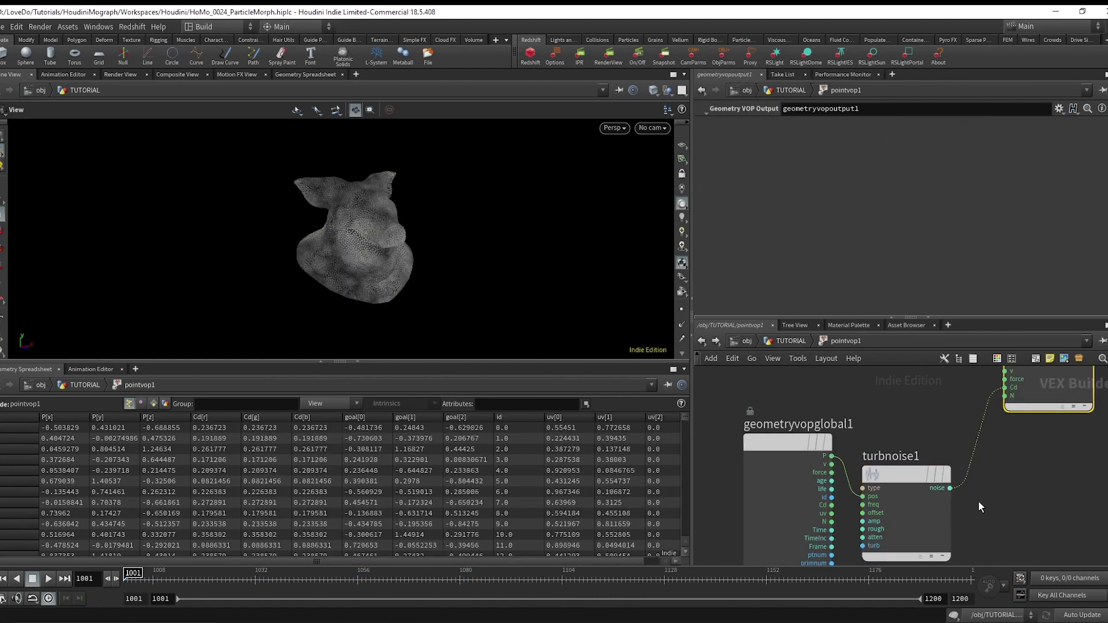
pyautogui.moveTo(1010, 507); pyautogui.dragTo(962, 486, button='middle')
# Step: Add a Compare node beside turbnoise1 with its test set to Greater Than
pyautogui.press('Tab')
pyautogui.write('comp')
pyautogui.press('Return')
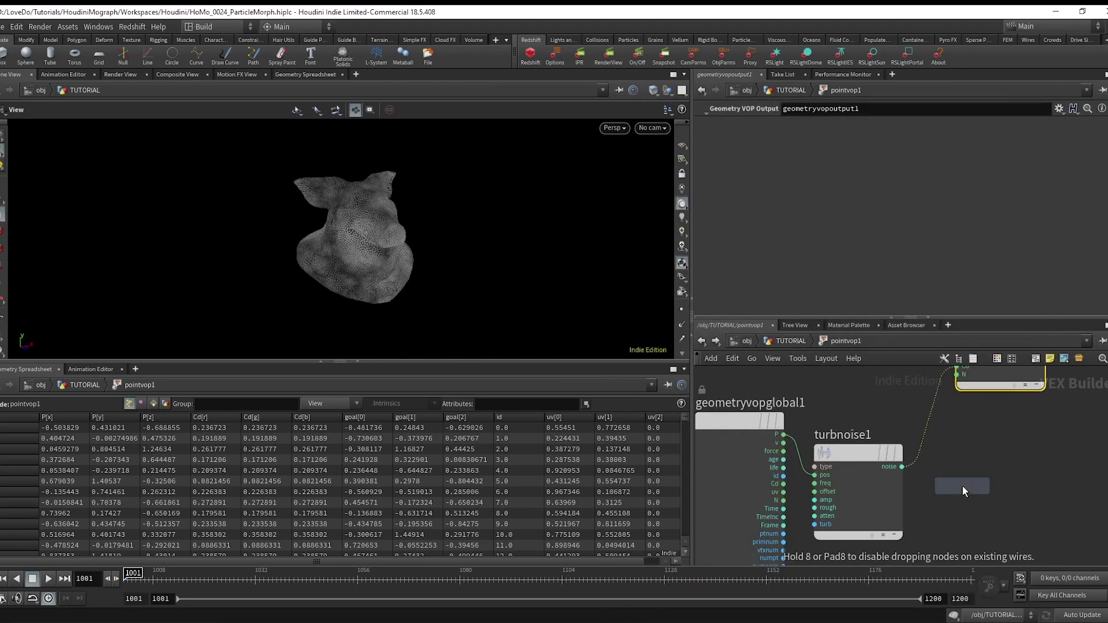
pyautogui.click(962, 486)
pyautogui.moveTo(965, 484); pyautogui.dragTo(1024, 461)
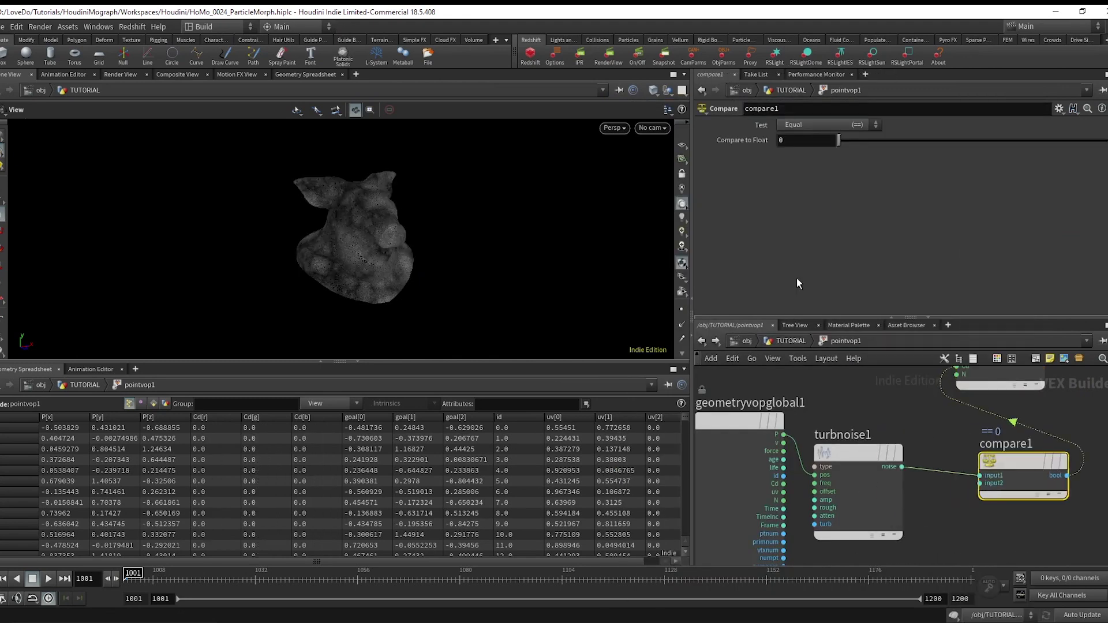
pyautogui.click(794, 126)
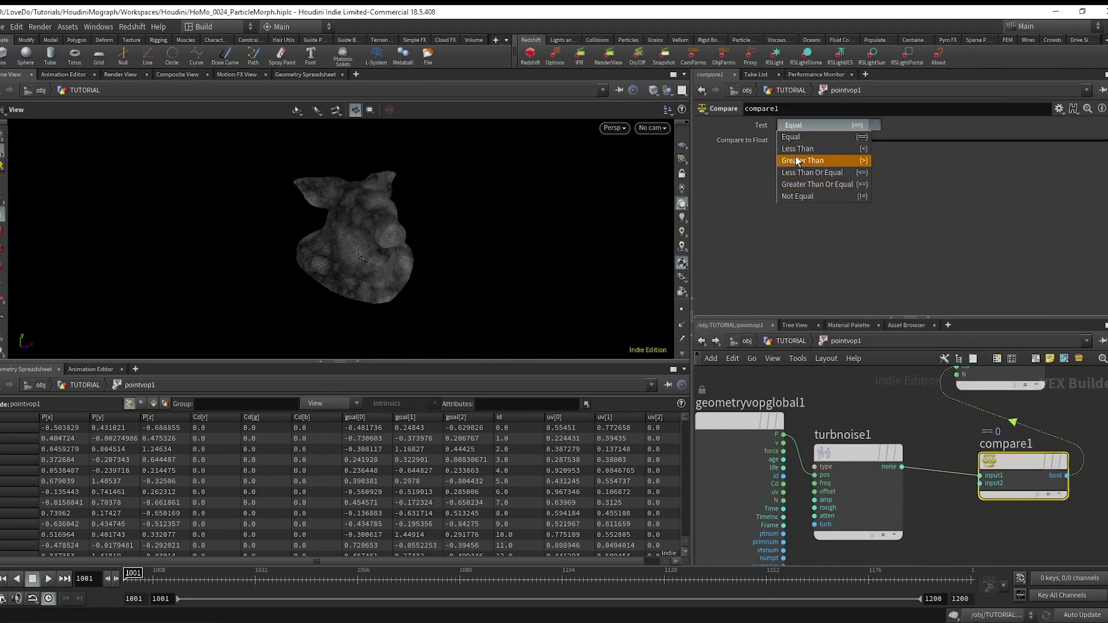
pyautogui.click(802, 161)
# Step: Create a Fit Range node fed by the Frame global output
pyautogui.moveTo(816, 537); pyautogui.dragTo(803, 462, button='middle')
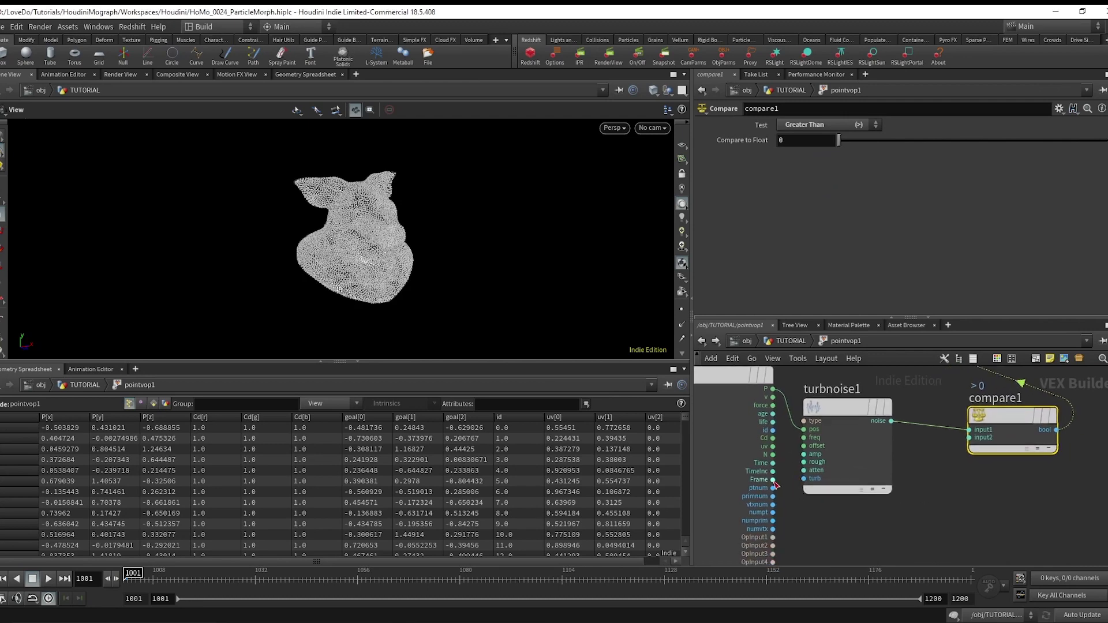
pyautogui.click(770, 448)
pyautogui.press('Tab')
pyautogui.write('fit')
pyautogui.press('Return')
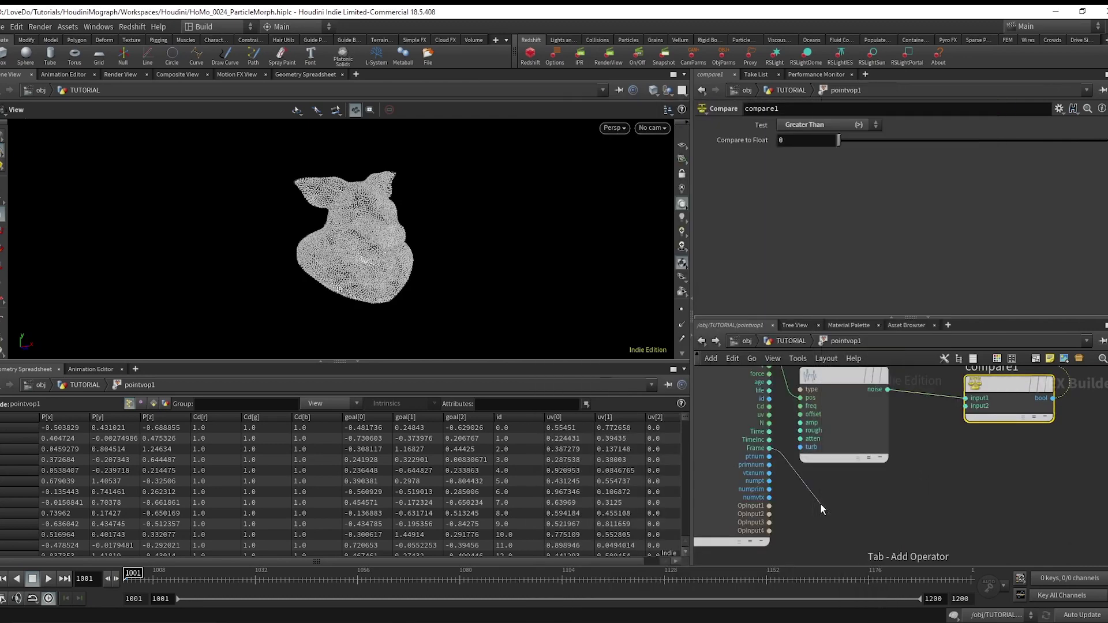
pyautogui.click(819, 503)
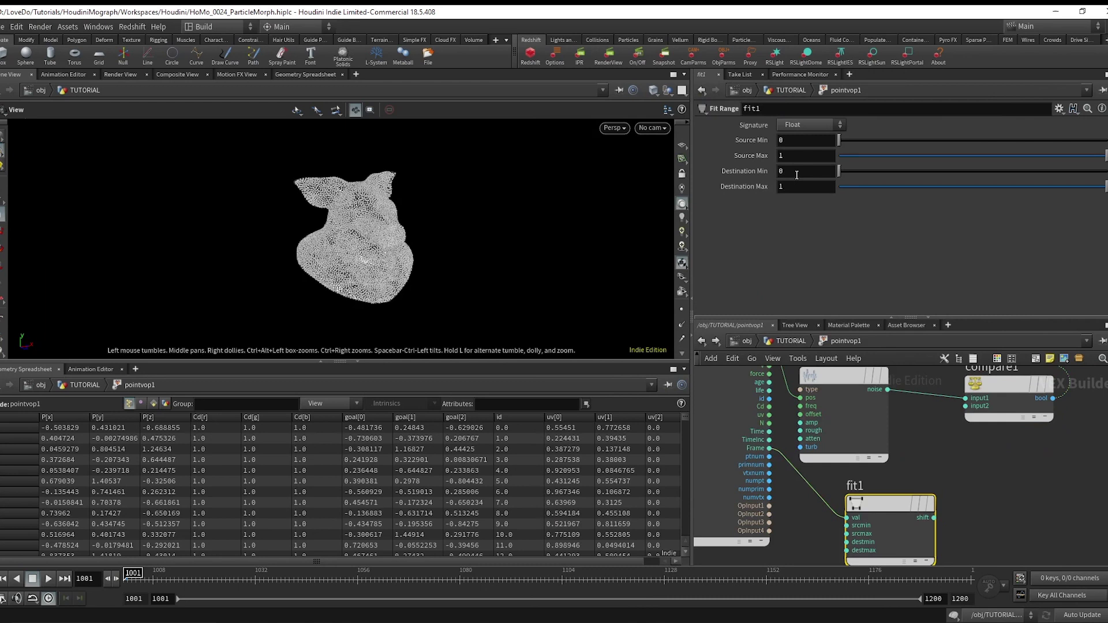
# Step: Remap fit1 from Source 1001–1060 to Destination .5–0
pyautogui.click(799, 139)
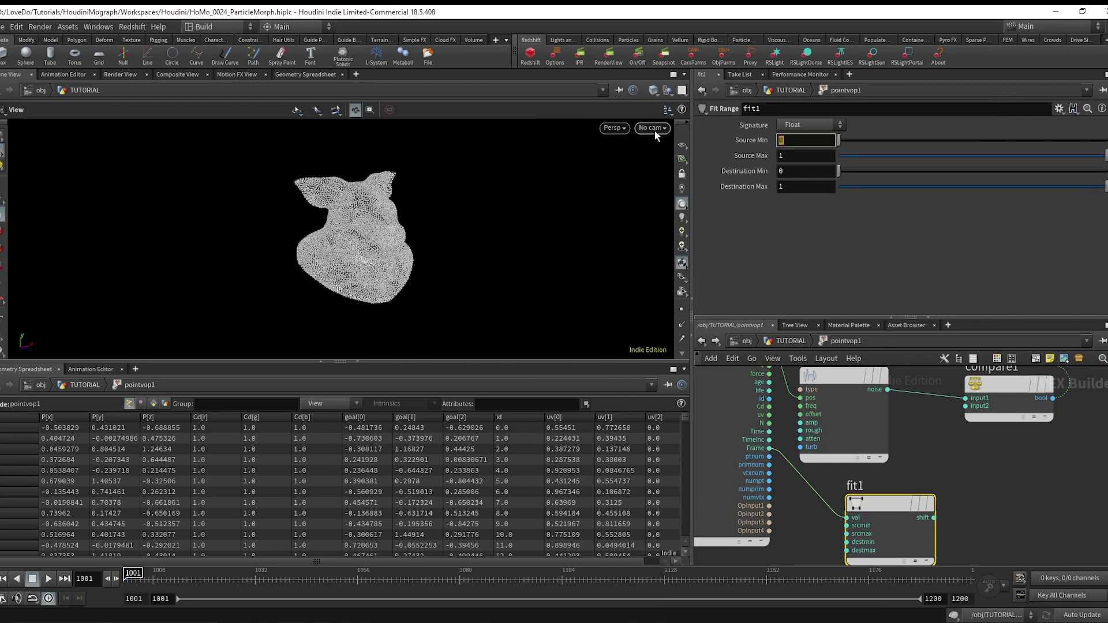
pyautogui.write('1001')
pyautogui.press('Tab')
pyautogui.write('1060')
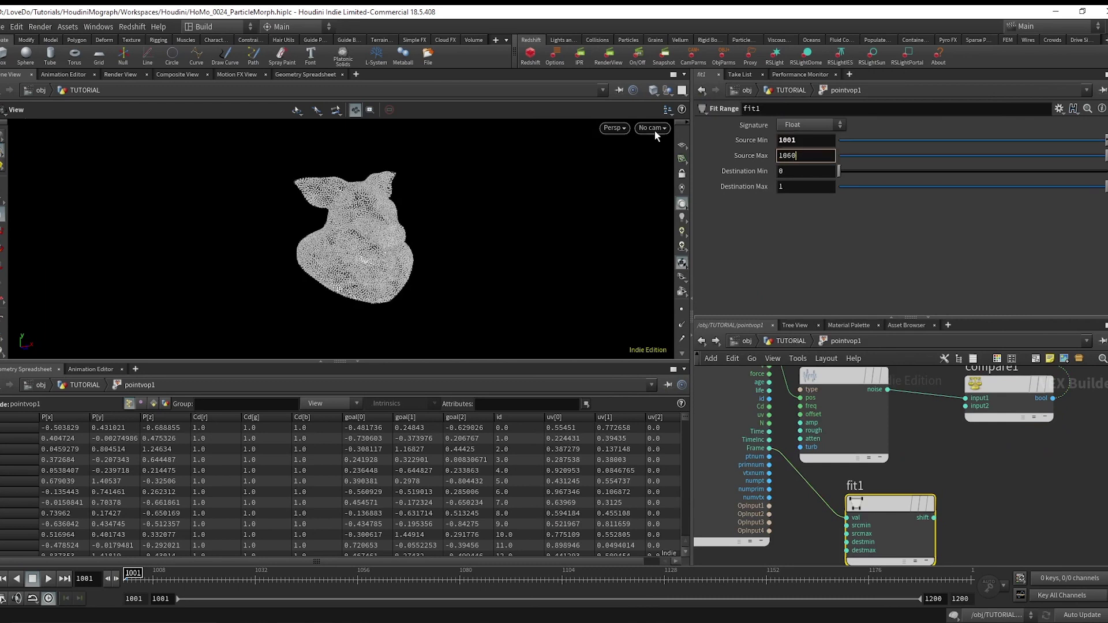
pyautogui.press('Tab')
pyautogui.write('.5')
pyautogui.press('Tab')
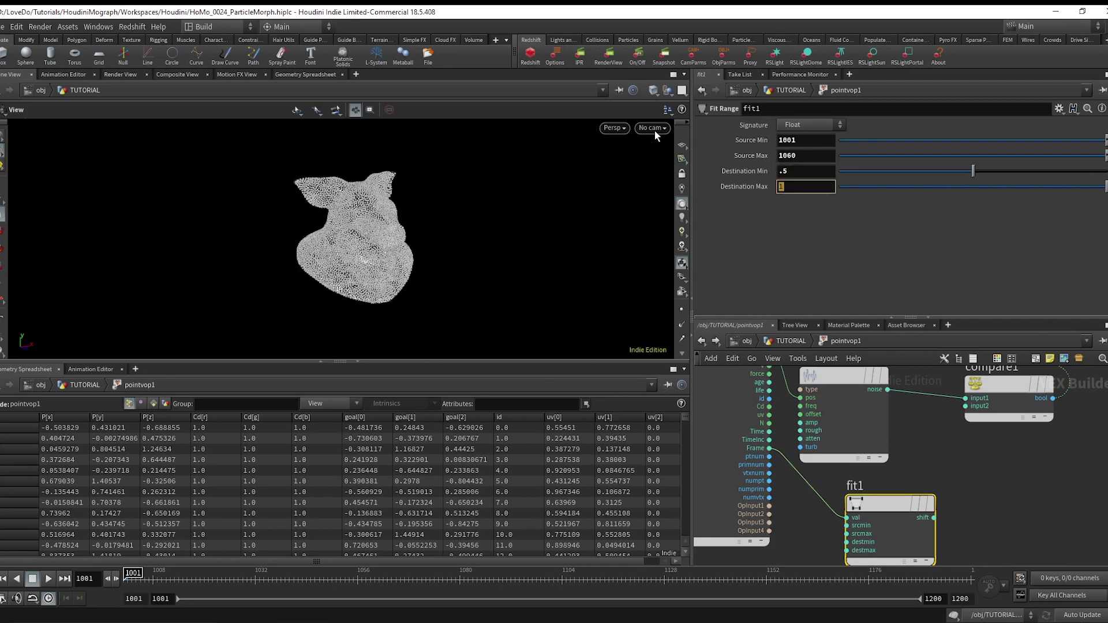
pyautogui.write('0')
pyautogui.press('Return')
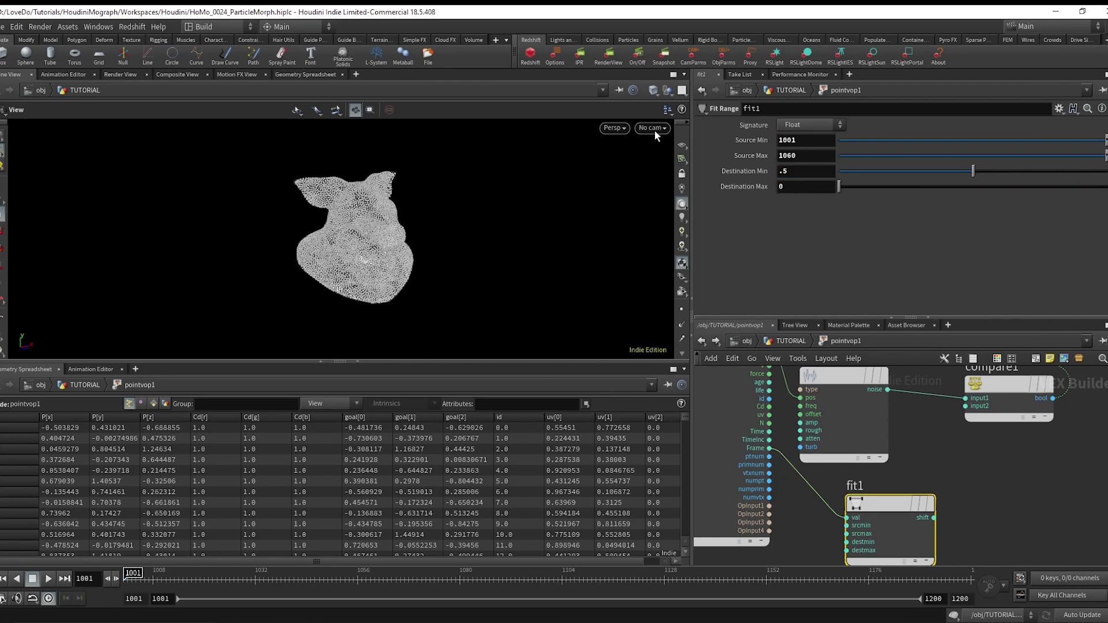
# Step: Feed fit1 into compare1's second input, scrub to preview, and cut compare1's Cd wire
pyautogui.click(966, 406)
pyautogui.click(934, 518)
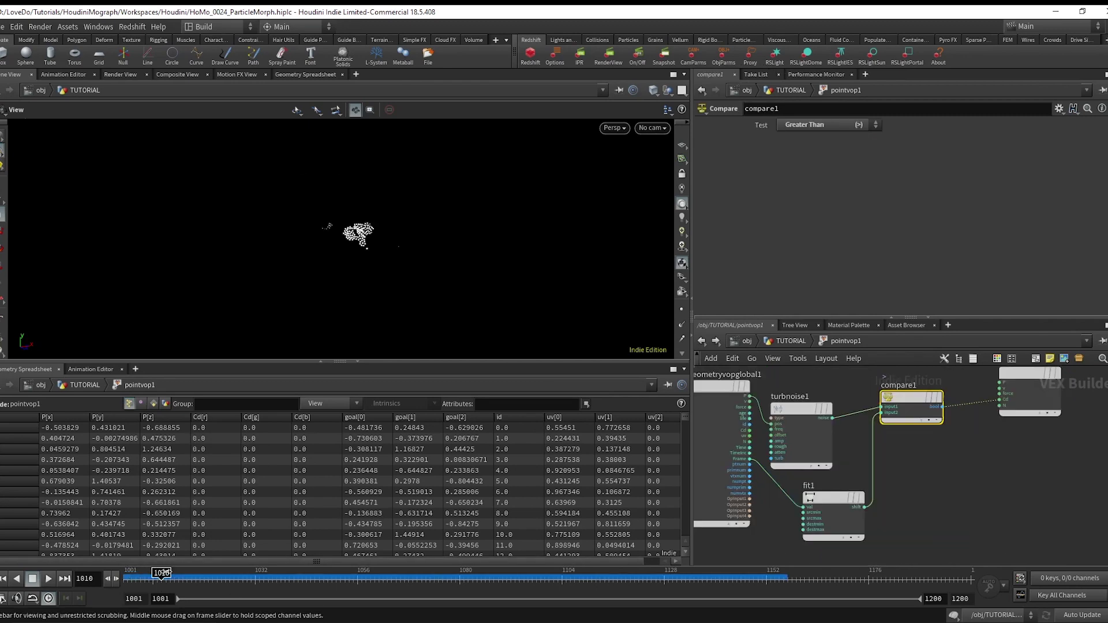
pyautogui.moveTo(162, 579); pyautogui.dragTo(497, 590)
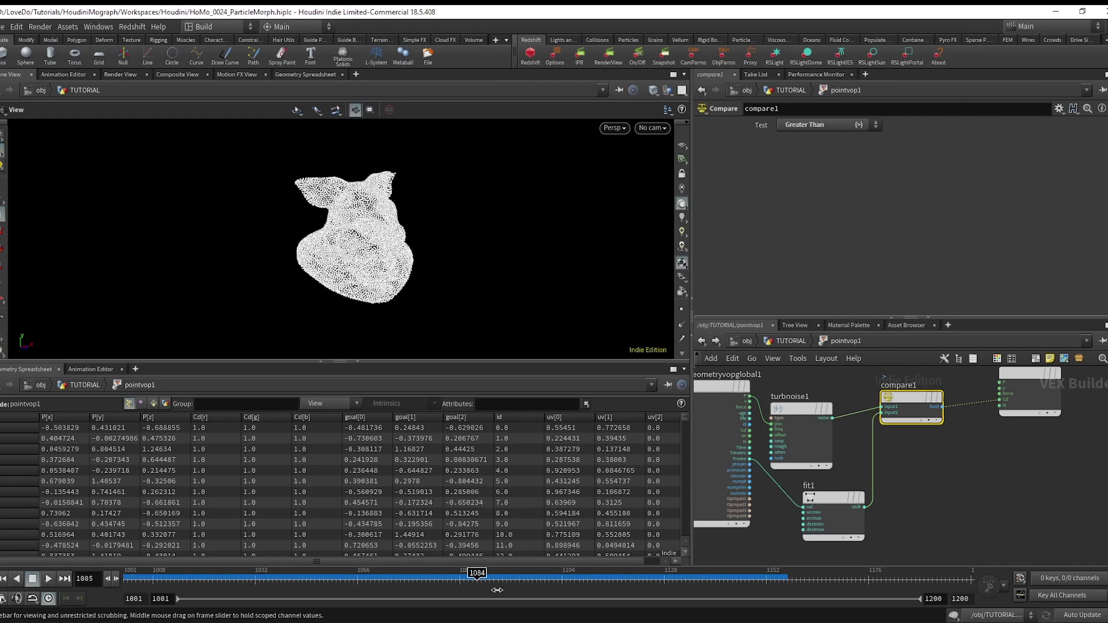
pyautogui.moveTo(973, 451); pyautogui.dragTo(948, 459, button='middle')
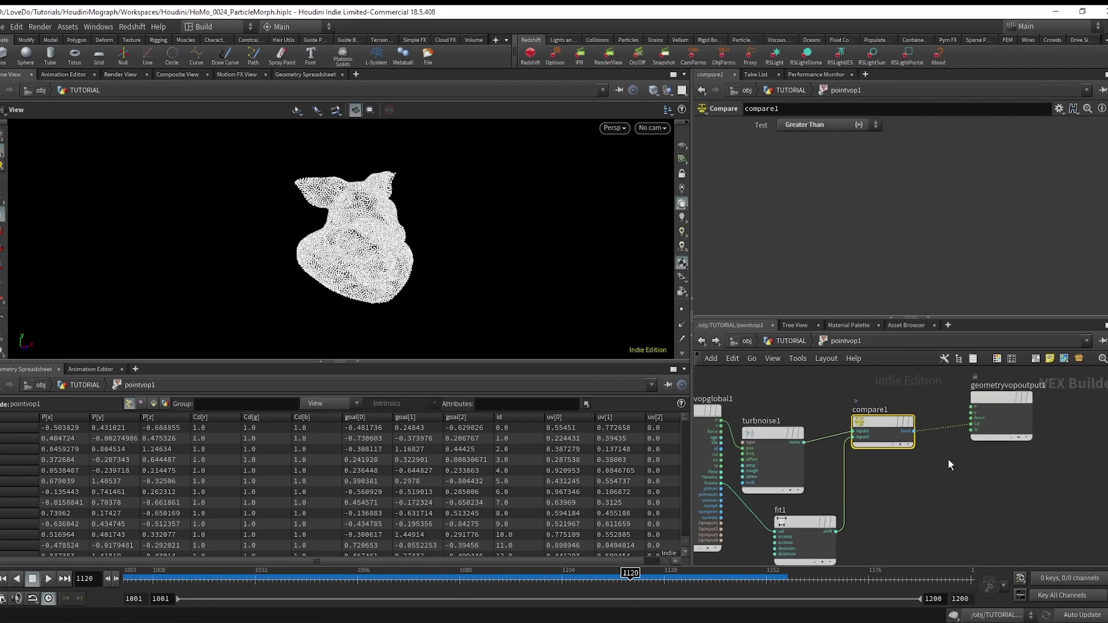
pyautogui.press('y')
pyautogui.moveTo(948, 458); pyautogui.dragTo(935, 391)
# Step: Export compare1's result through a Bind node named emit, then return to TUTORIAL
pyautogui.press('Tab')
pyautogui.write('bind')
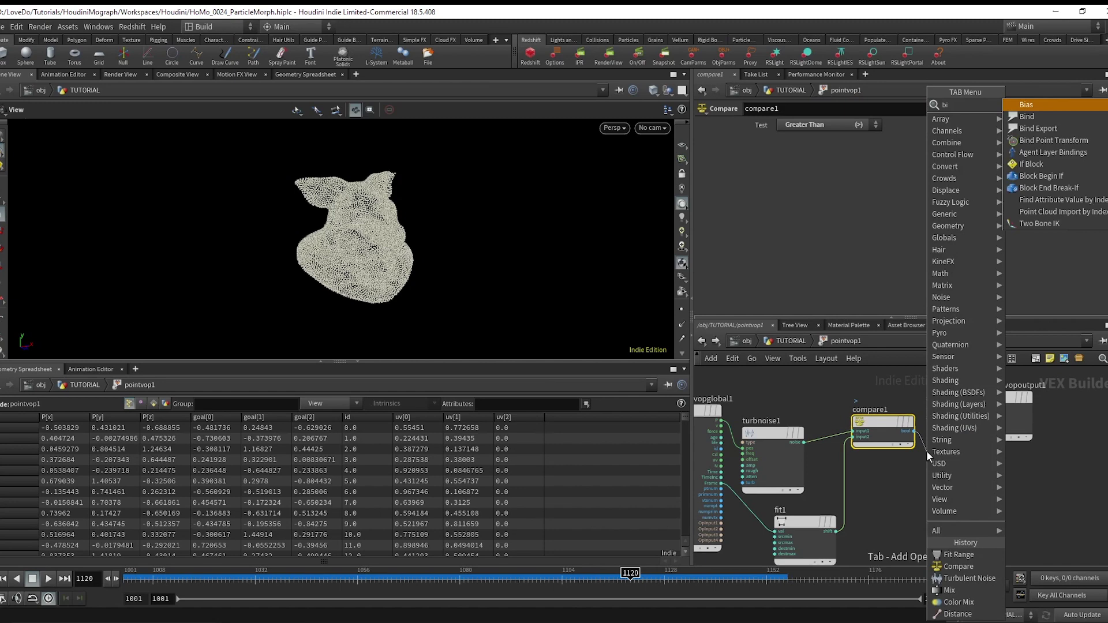
pyautogui.press('Return')
pyautogui.click(927, 452)
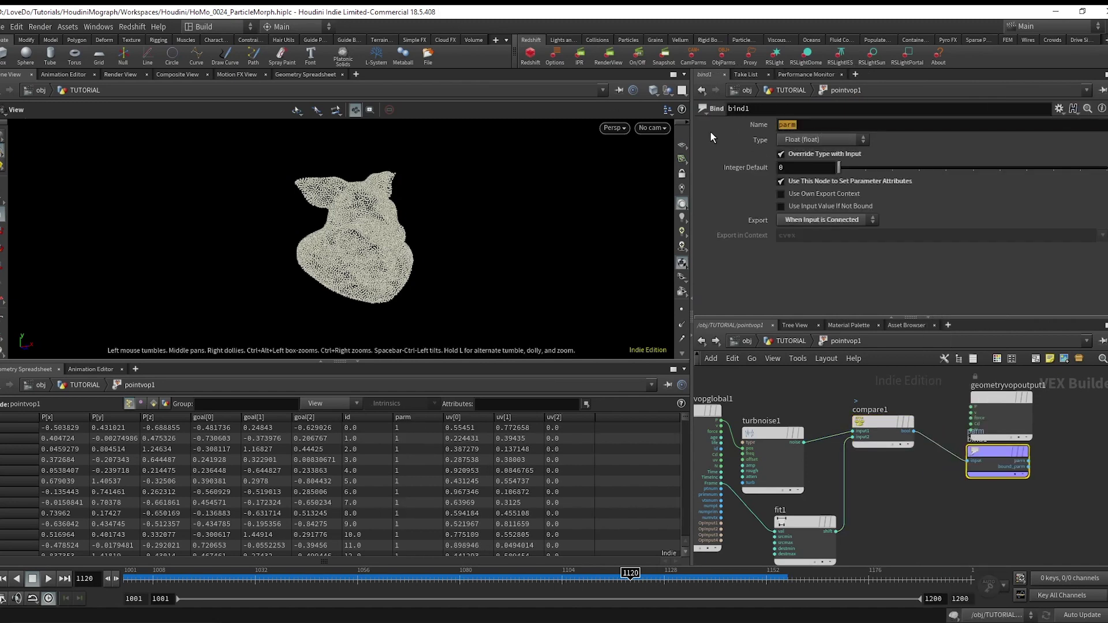
pyautogui.write('emit')
pyautogui.press('Return')
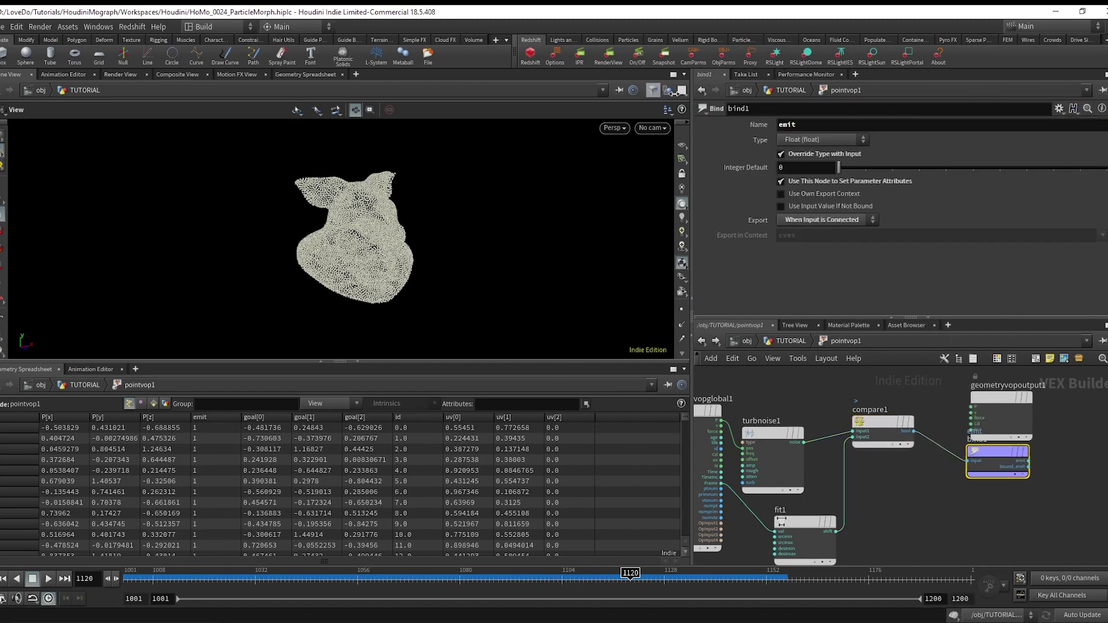
pyautogui.click(790, 341)
# Step: Rewind to frame 1001 and add a SOP Solver above popwrangle1 inside popnet
pyautogui.scroll(-3, 848, 462)
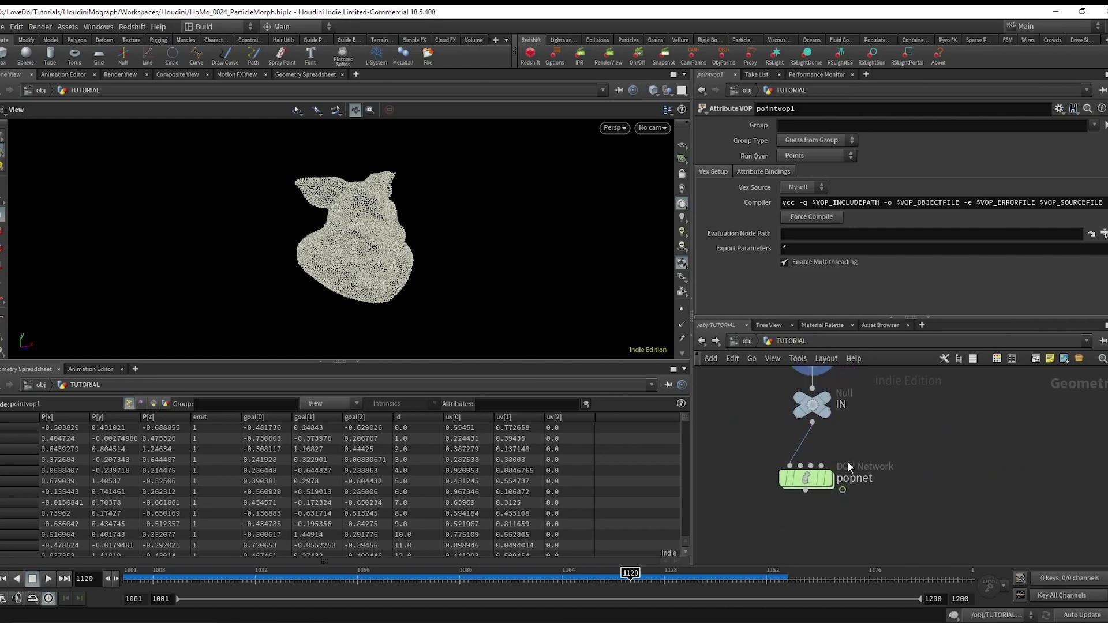
pyautogui.moveTo(808, 478)
pyautogui.hotkey('ctrl', 'Up')
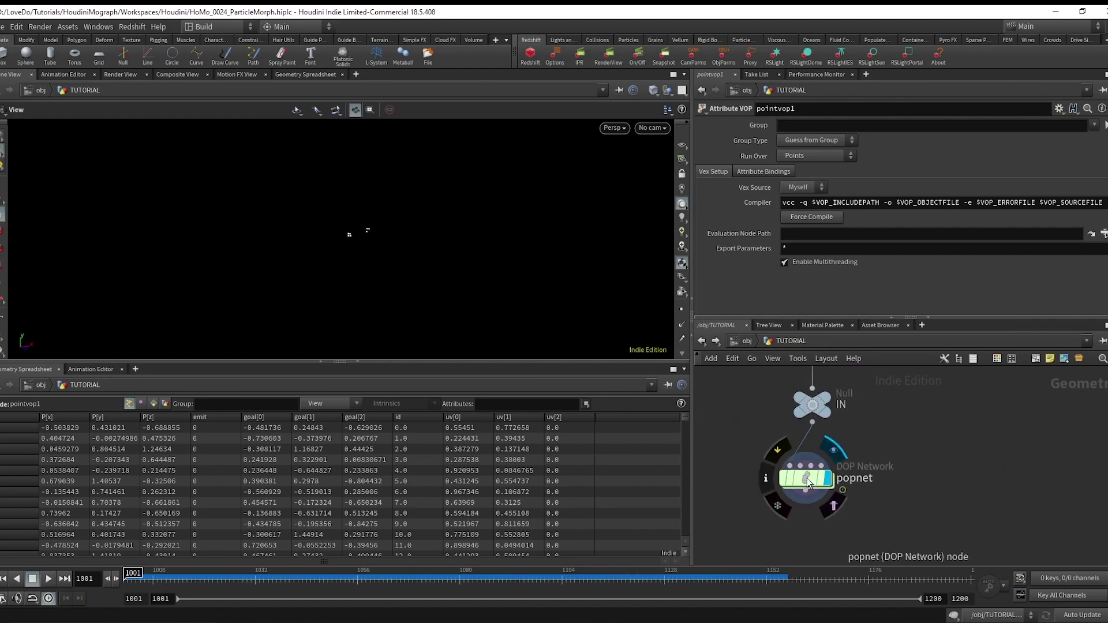
pyautogui.doubleClick(807, 478)
pyautogui.press('Tab')
pyautogui.write('sop')
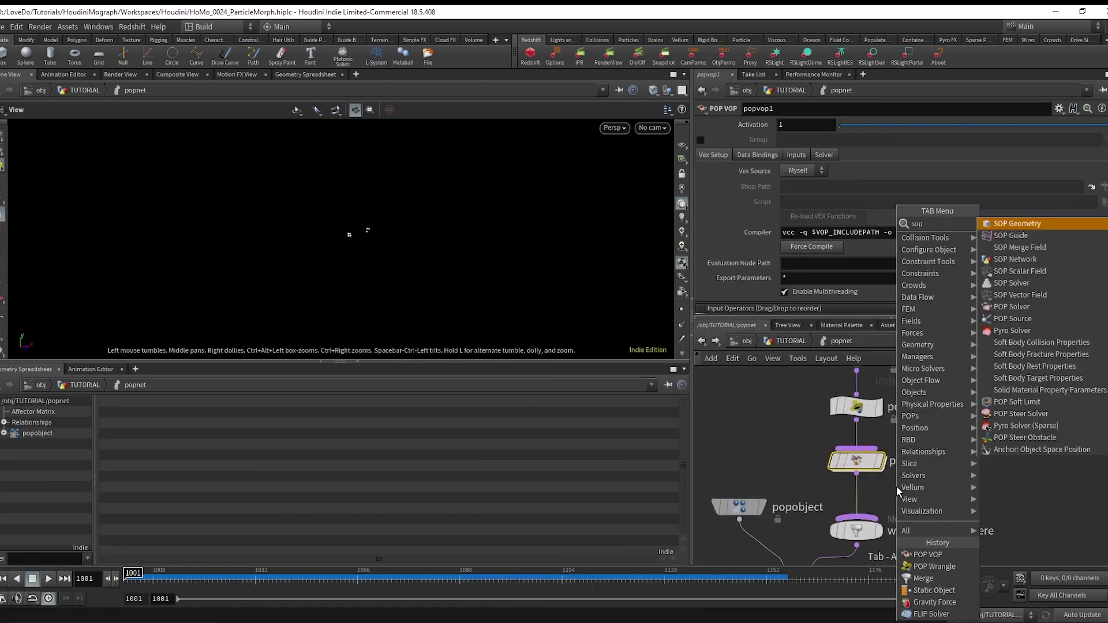
pyautogui.write(' sol')
pyautogui.press('Return')
pyautogui.click(896, 486)
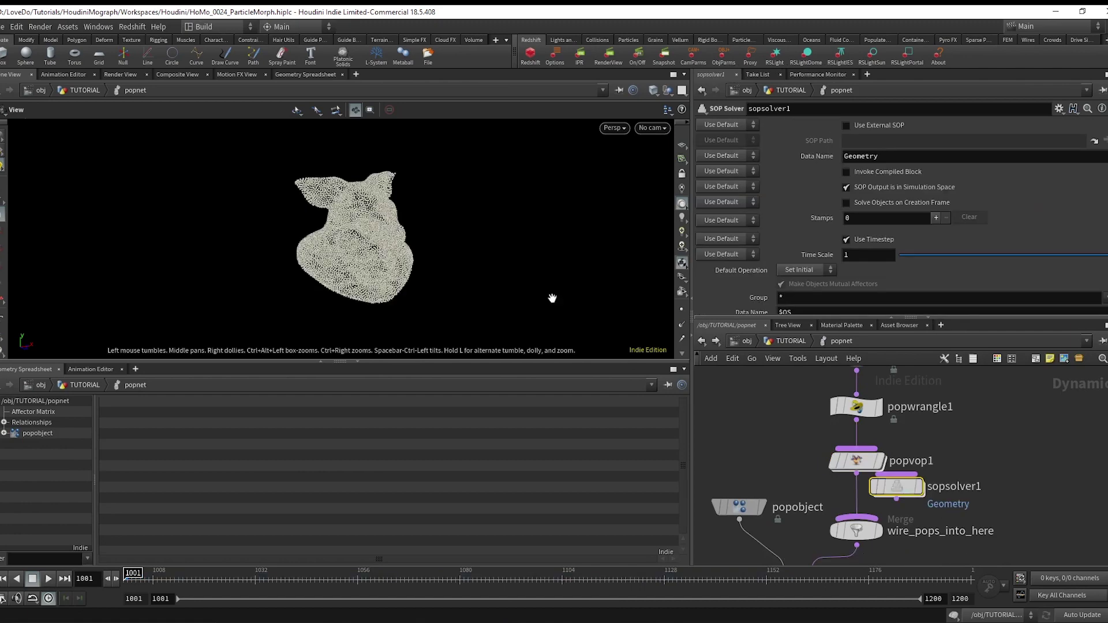
pyautogui.moveTo(894, 487); pyautogui.dragTo(857, 421)
# Step: Inside sopsolver1, add an Object Merge pointing to ../../../IN
pyautogui.doubleClick(857, 418)
pyautogui.press('Tab')
pyautogui.write('objec')
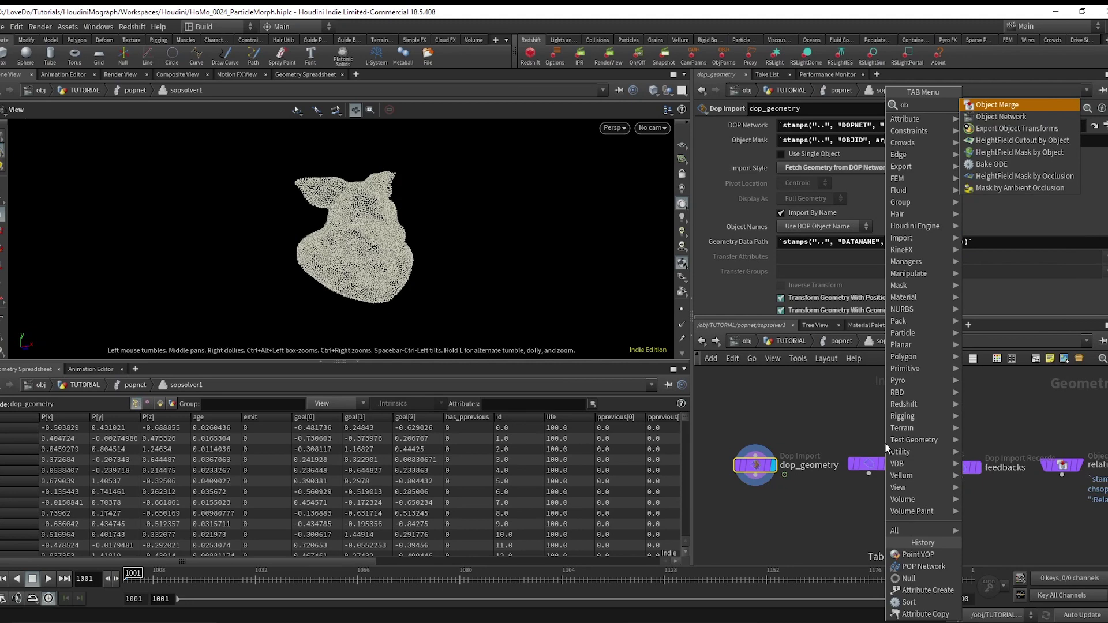
pyautogui.press('Return')
pyautogui.click(885, 442)
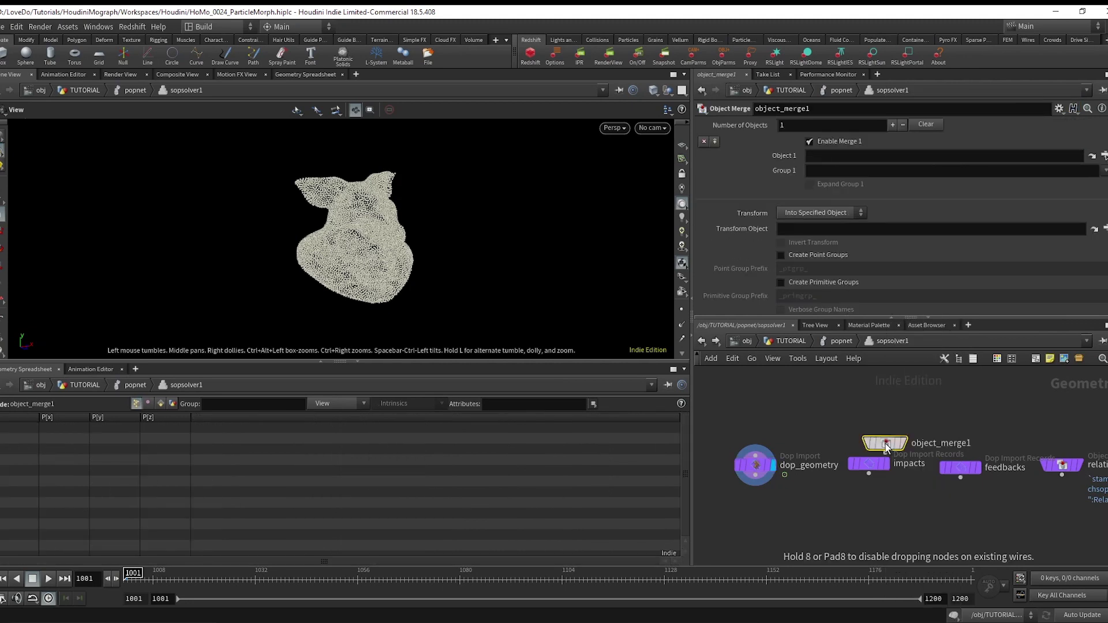
pyautogui.click(870, 157)
pyautogui.write('../../')
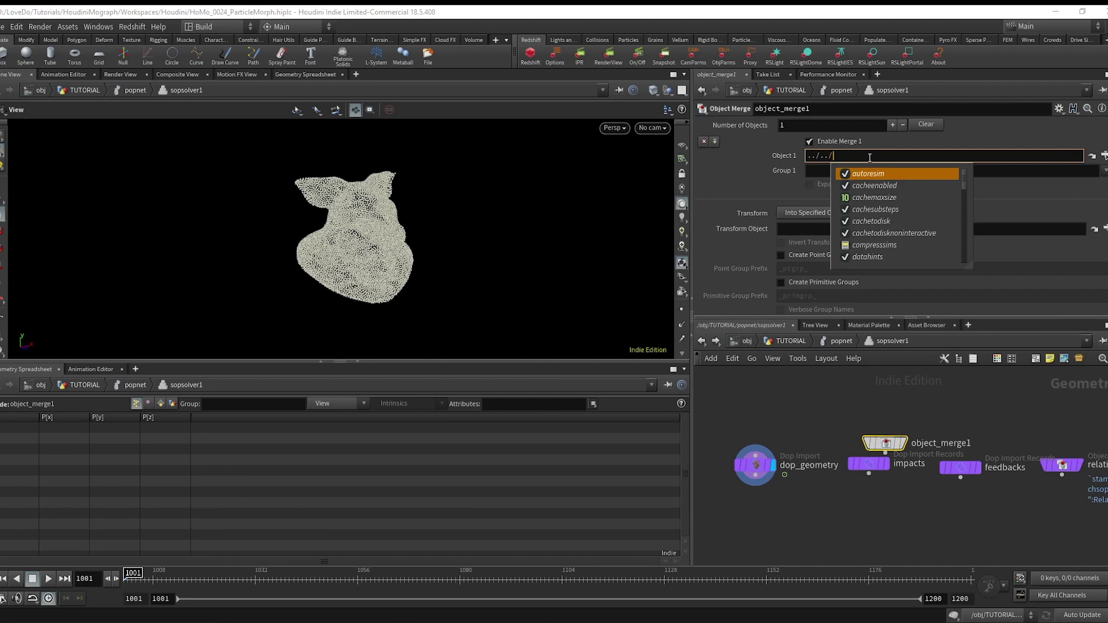
pyautogui.write('../IN')
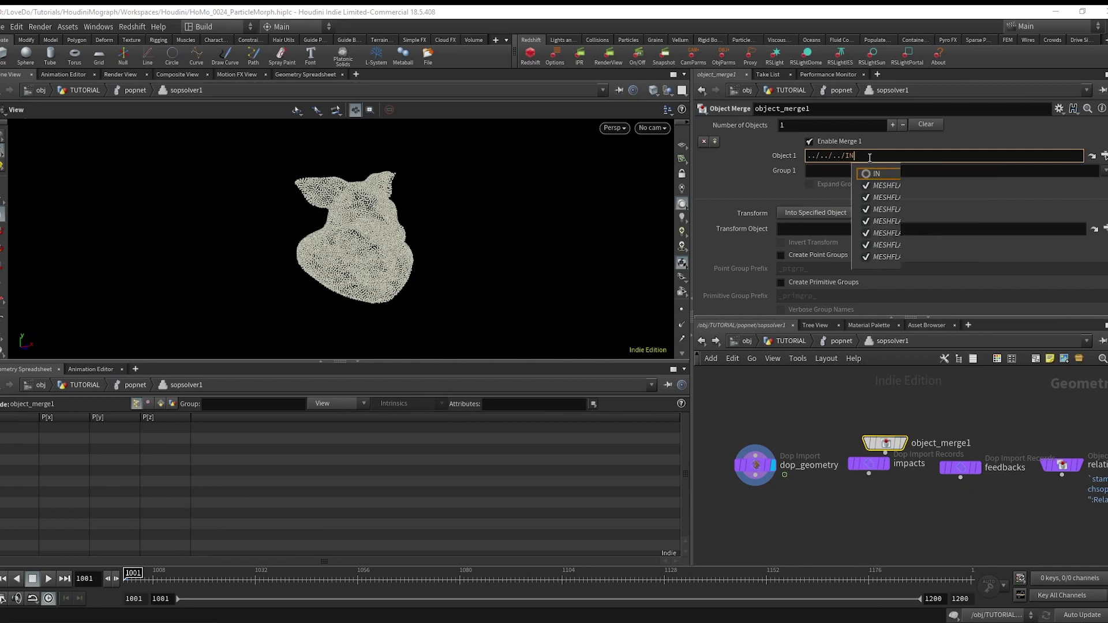
pyautogui.press('Return')
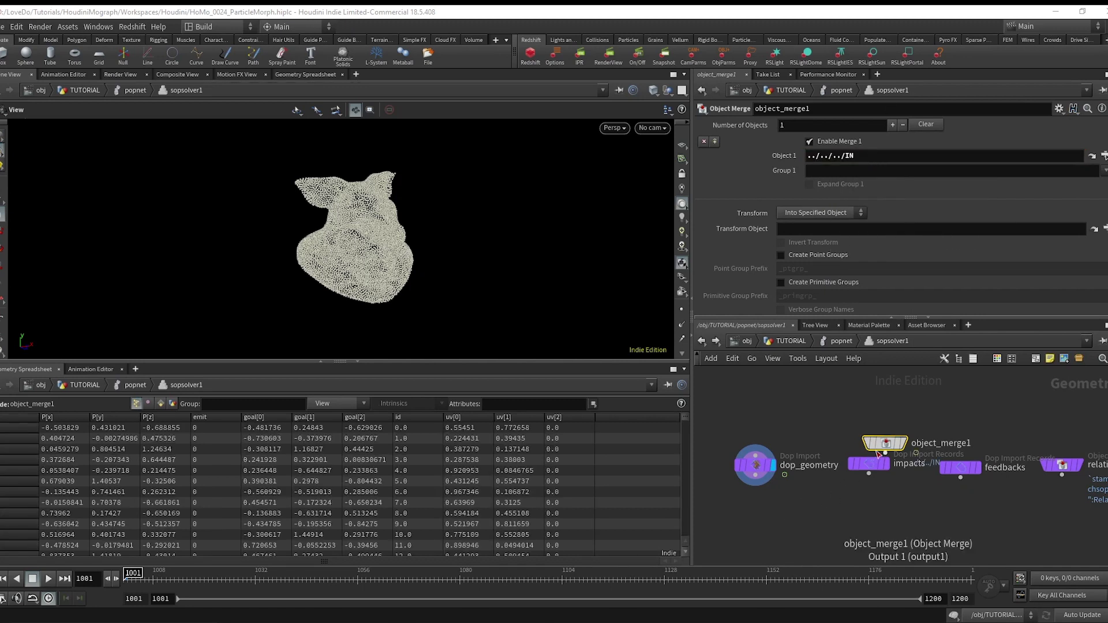
pyautogui.moveTo(879, 454); pyautogui.dragTo(848, 512)
# Step: Add an Attribute Copy fed by object_merge1 that copies the emit attribute
pyautogui.press('Tab')
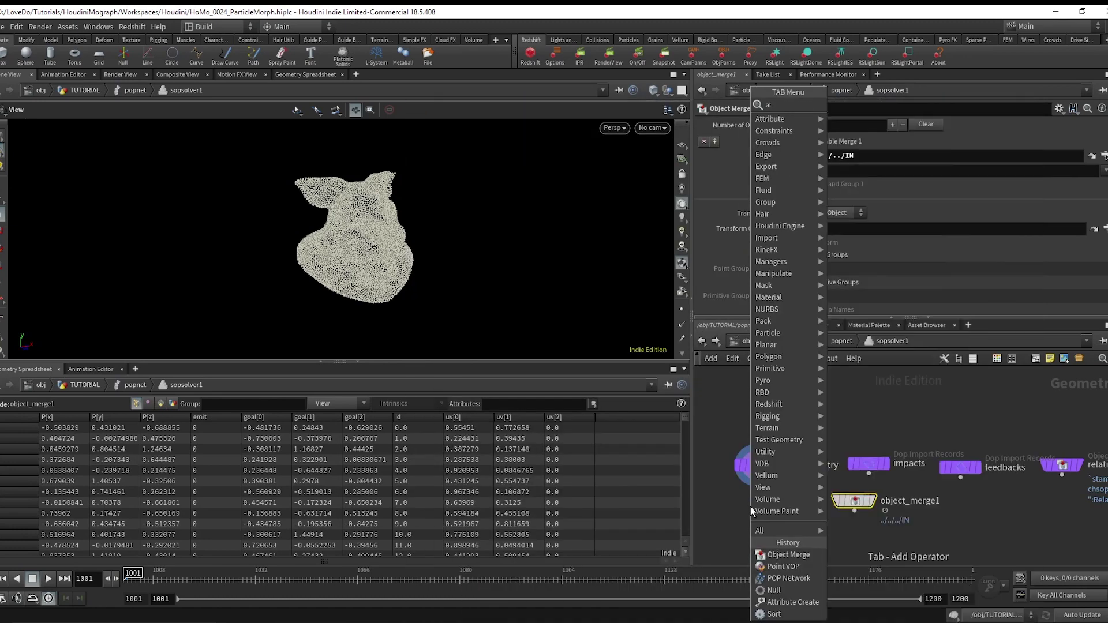
pyautogui.write('attrco')
pyautogui.press('Down')
pyautogui.press('Return')
pyautogui.click(752, 517)
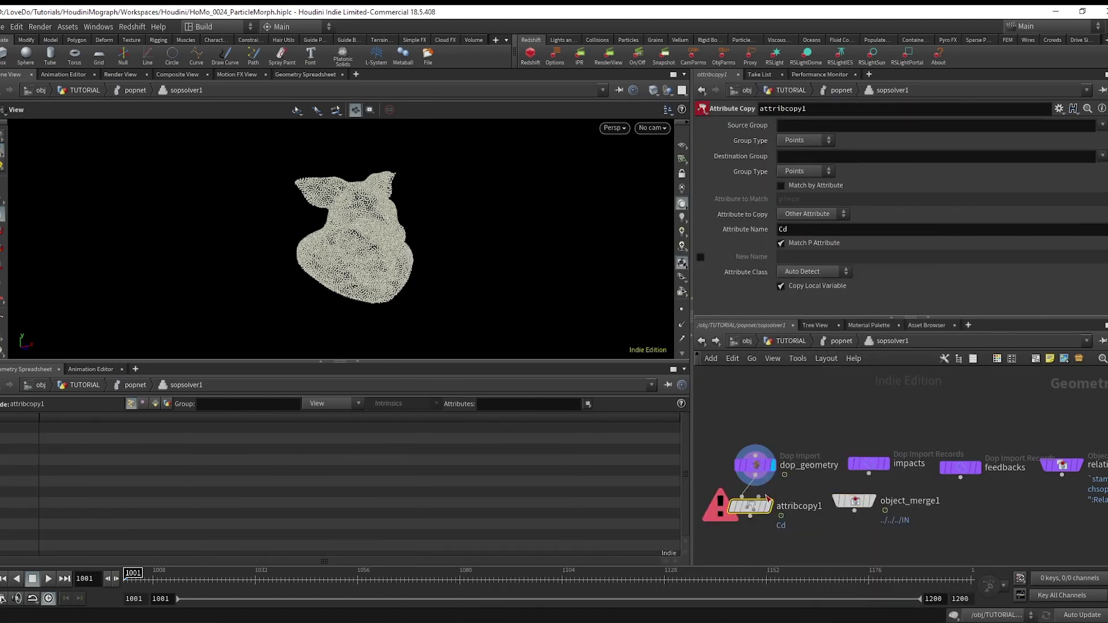
pyautogui.moveTo(768, 499); pyautogui.dragTo(853, 506)
pyautogui.click(768, 506)
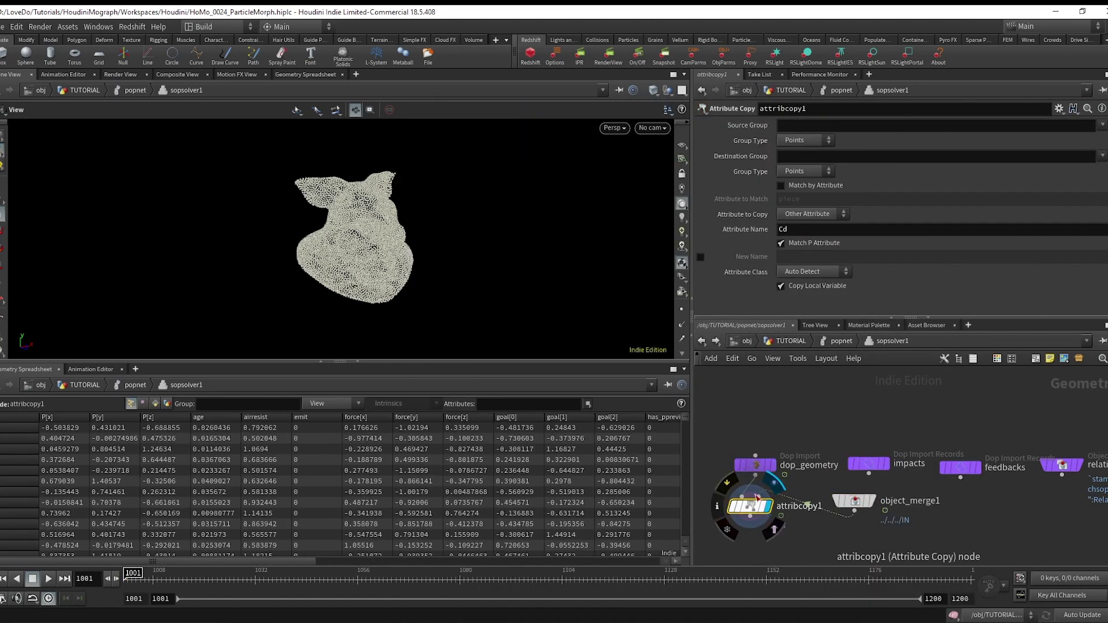
pyautogui.click(809, 227)
pyautogui.write('emit')
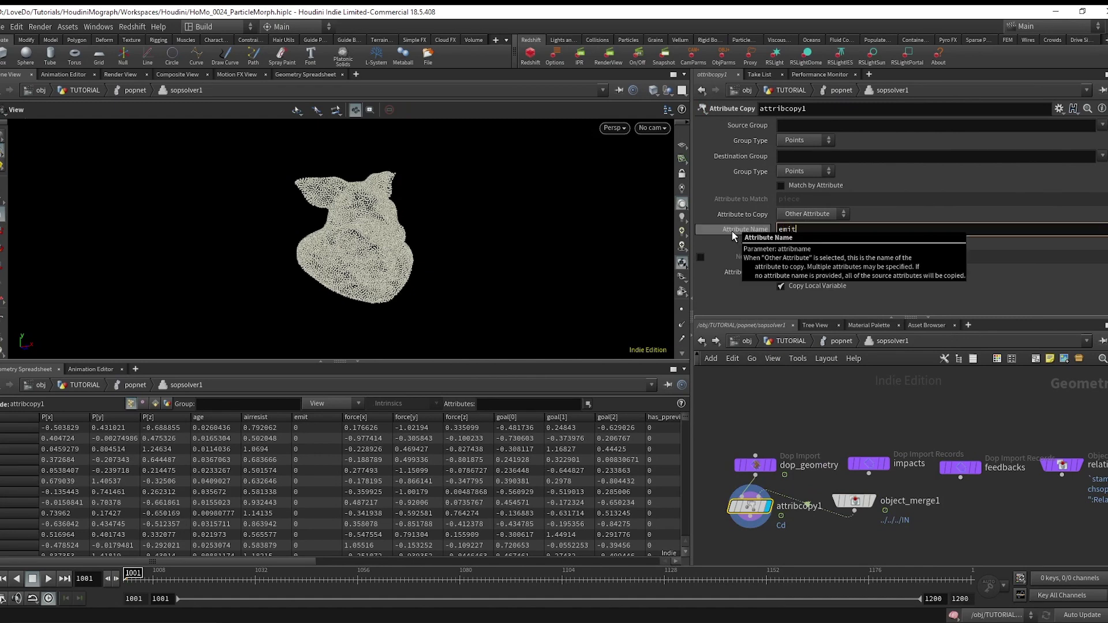
pyautogui.press('Return')
# Step: Inside popvop1, add a Bind node near the output and name it emit
pyautogui.press('u')
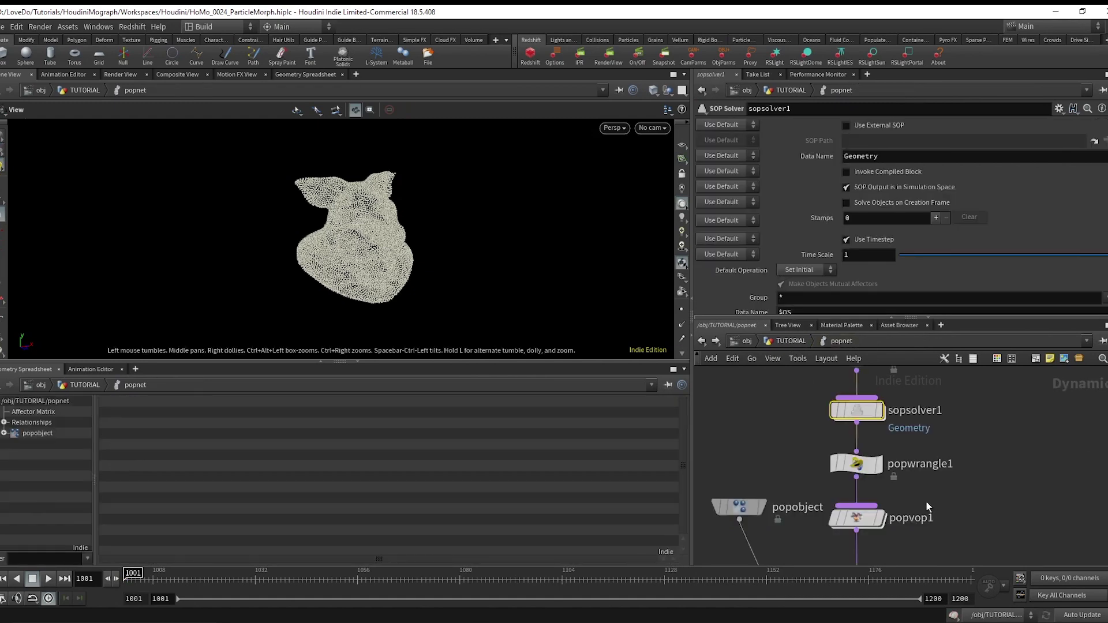
pyautogui.click(926, 506)
pyautogui.press('i')
pyautogui.press('Tab')
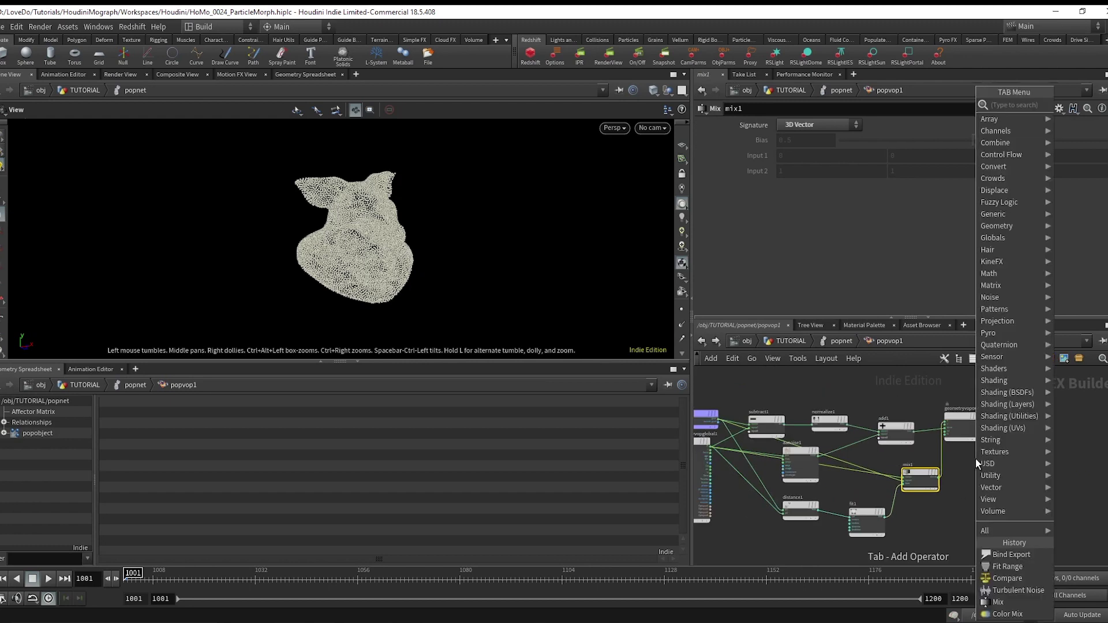
pyautogui.write('bind')
pyautogui.press('Return')
pyautogui.click(975, 458)
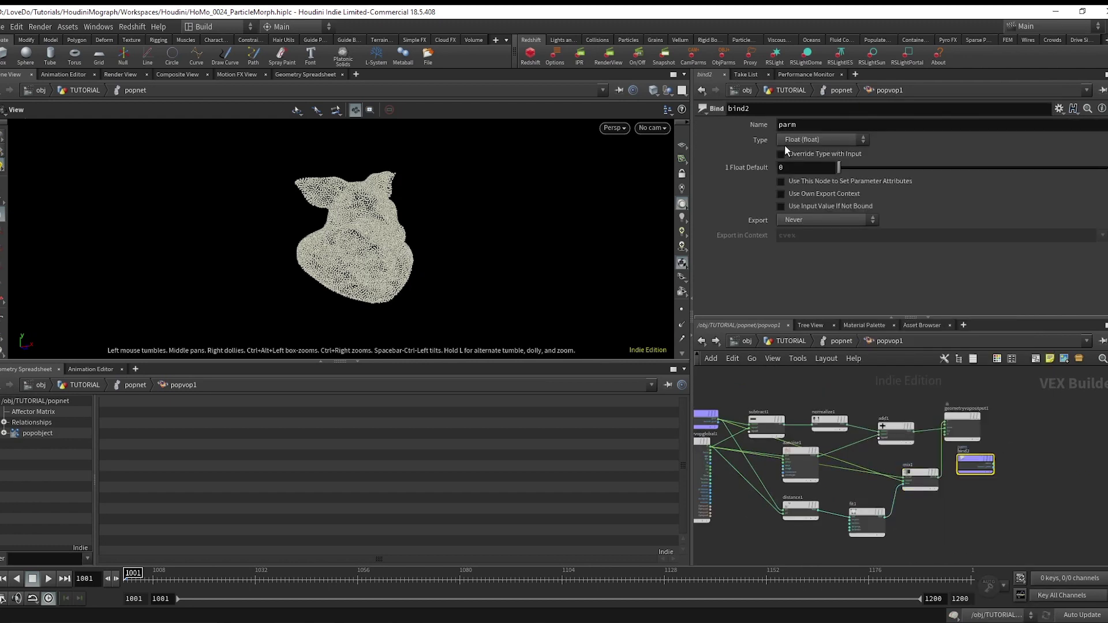
pyautogui.doubleClick(798, 125)
pyautogui.write('emit')
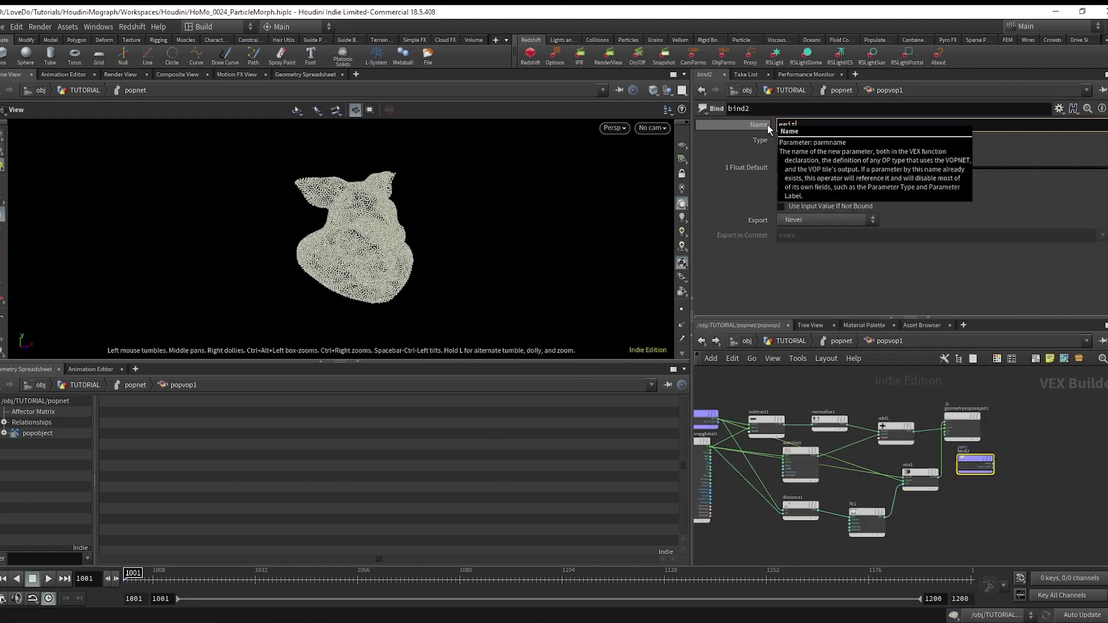
pyautogui.press('Return')
# Step: Insert a Multiply node on the add1 output wire so the emit bind scales the force
pyautogui.scroll(3, 889, 433)
pyautogui.press('Tab')
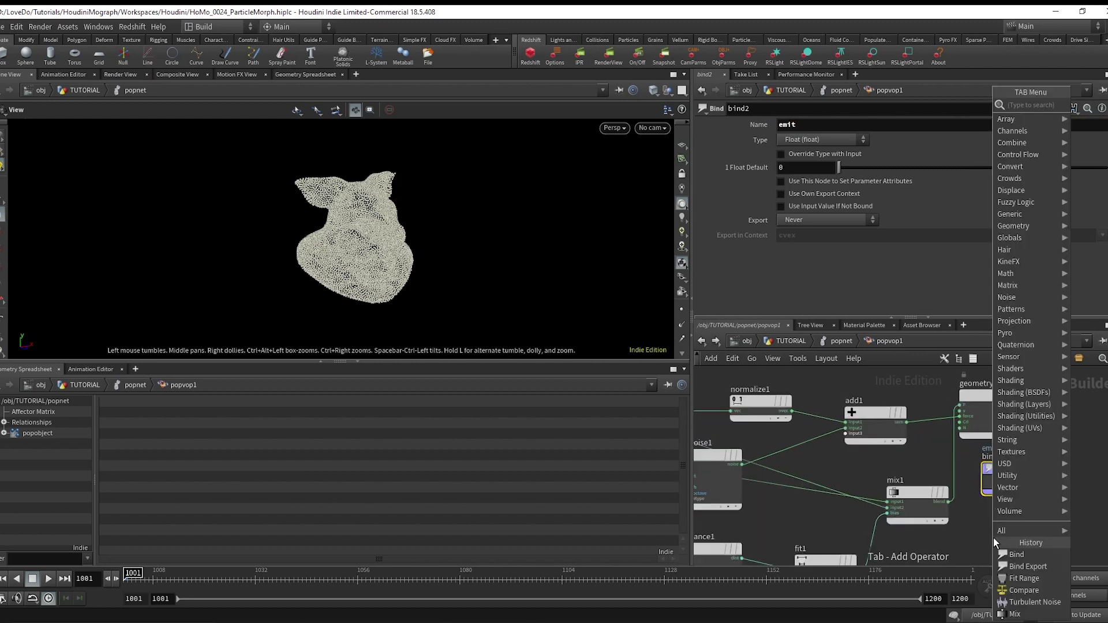
pyautogui.write('mult')
pyautogui.press('Return')
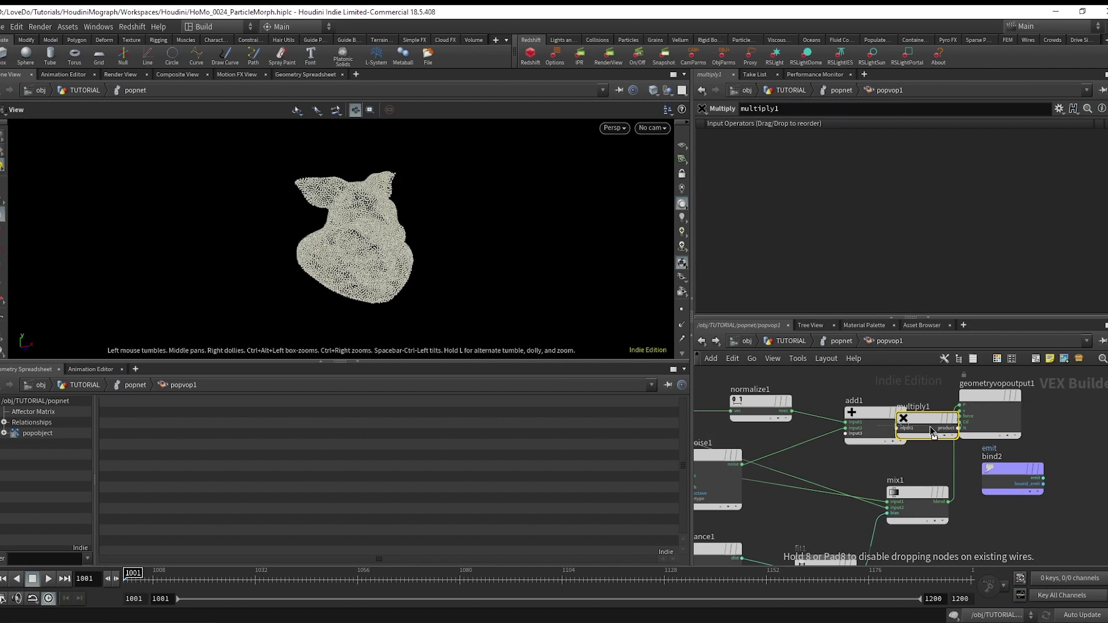
pyautogui.click(986, 455)
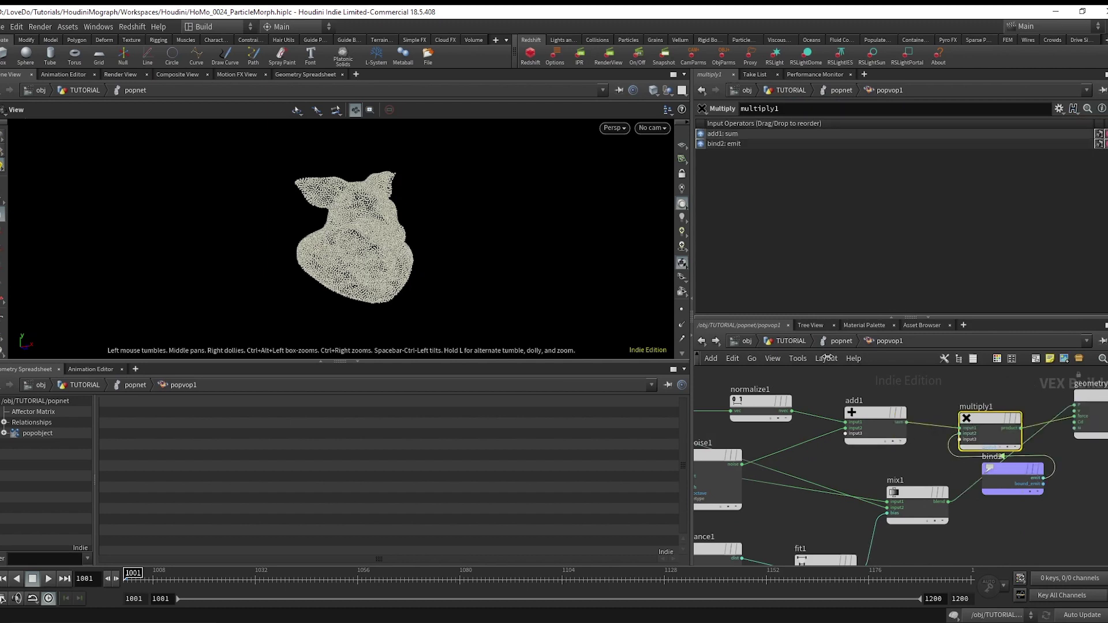
# Step: Go up through the popnet back to the /obj/TUTORIAL network
pyautogui.press('u')
pyautogui.click(792, 341)
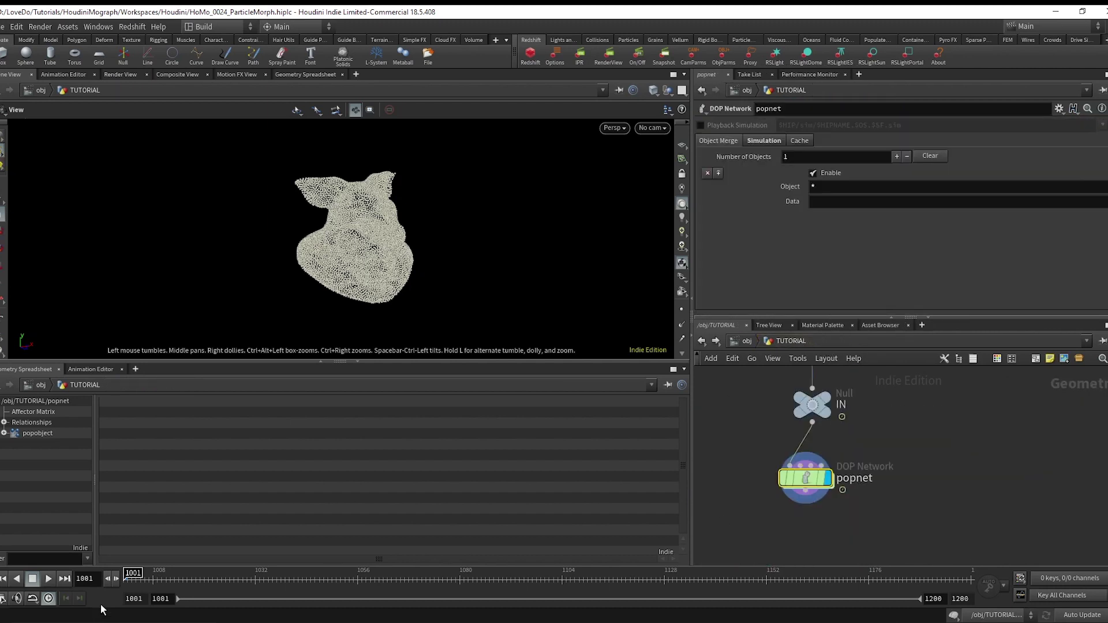